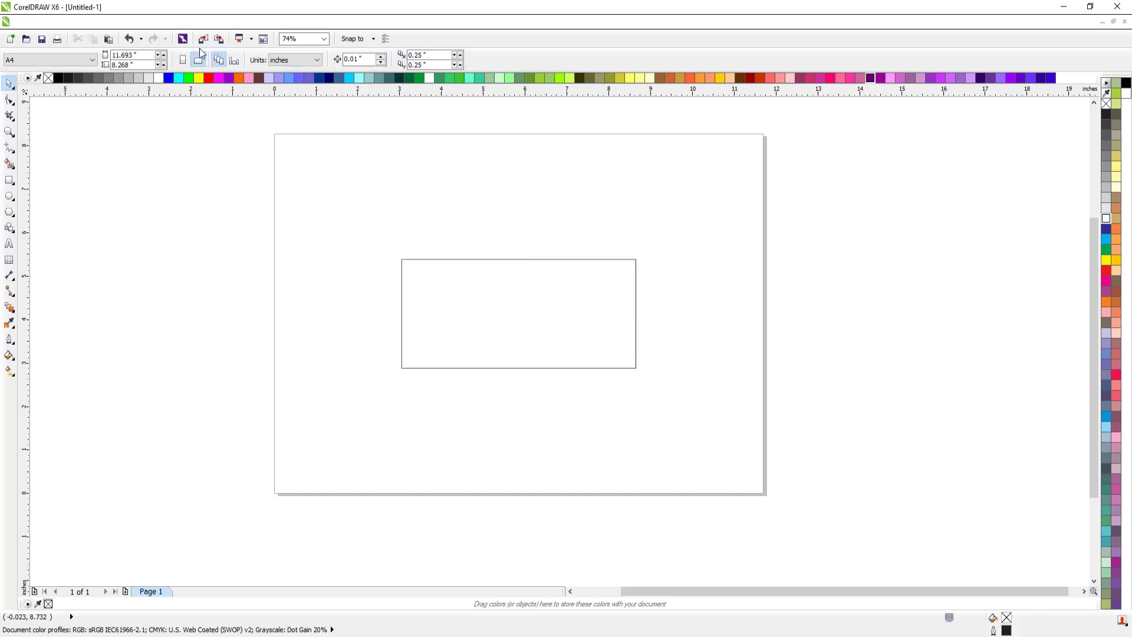
Import the "backgrounds" file and place the gradient image near the page's upper-left area
{"action": "left_click", "coordinate": [202, 40]}
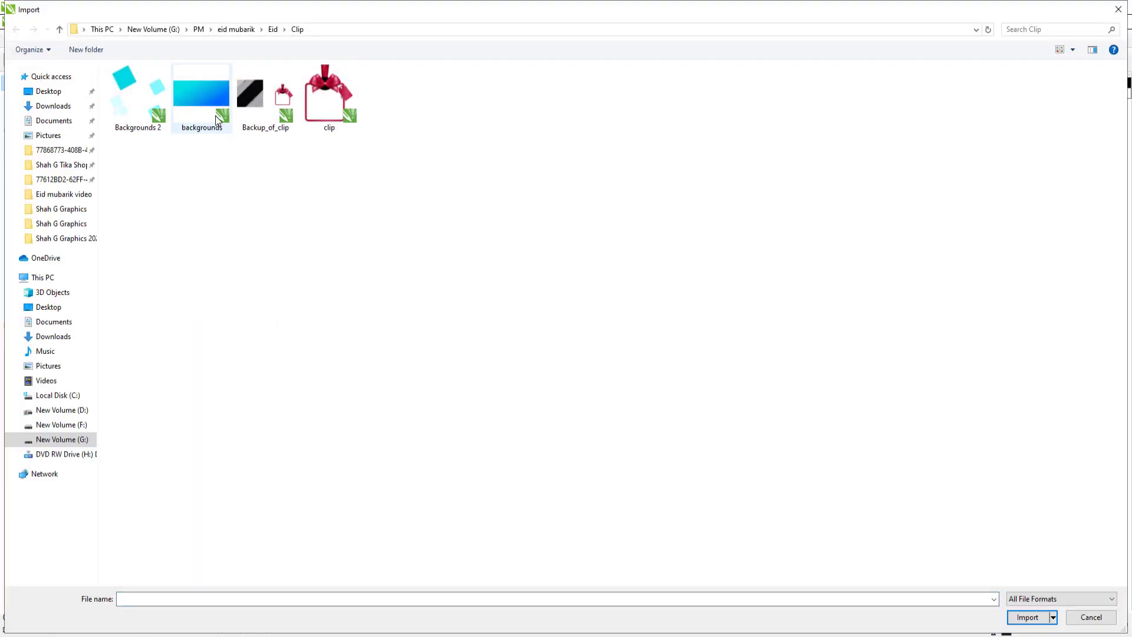
{"action": "double_click", "coordinate": [215, 115]}
{"action": "left_click", "coordinate": [333, 224]}
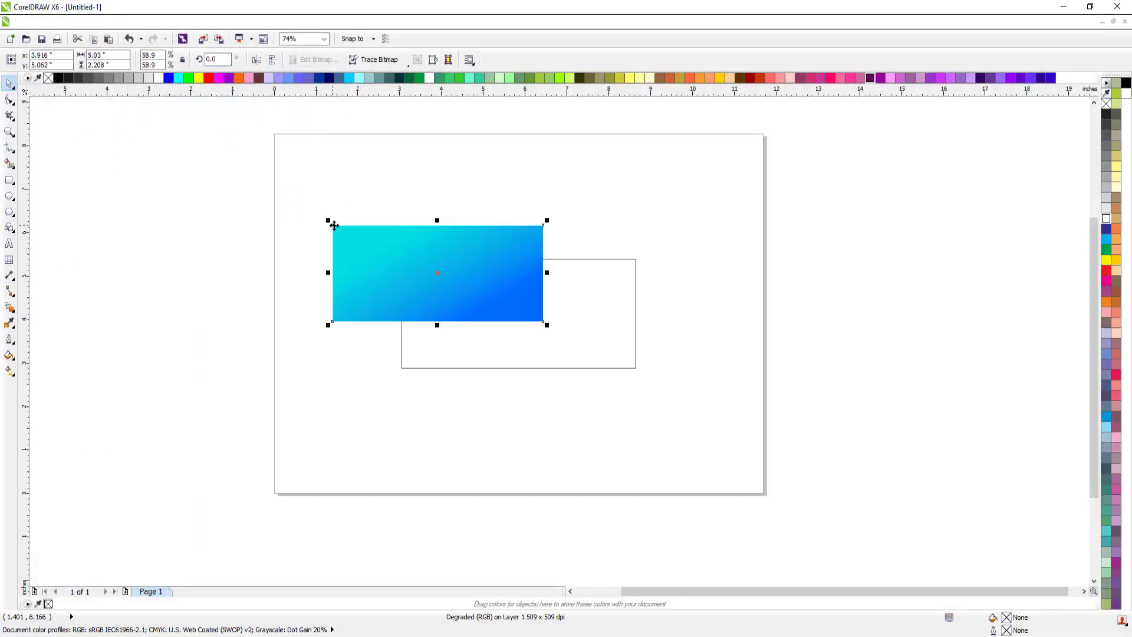
Center the gradient image and the empty rectangle together on the page
{"action": "key", "text": "F2"}
{"action": "left_click_drag", "start_coordinate": [266, 183], "coordinate": [817, 460]}
{"action": "left_click", "coordinate": [622, 346], "text": "shift"}
{"action": "key", "text": "p"}
{"action": "key", "text": "Escape"}
{"action": "left_click", "coordinate": [615, 296]}
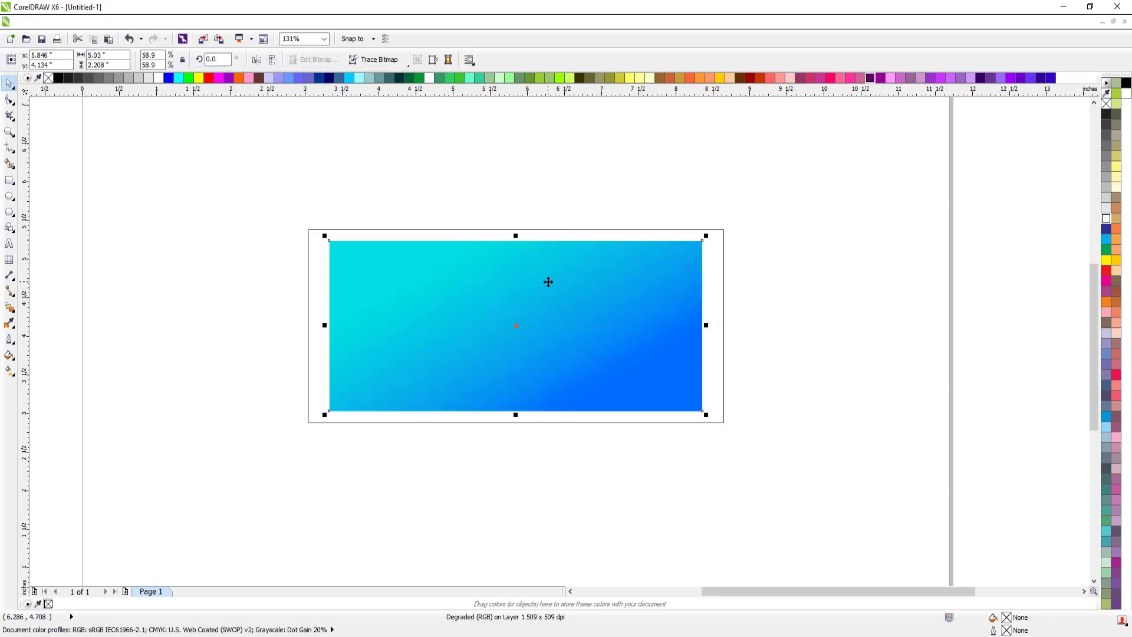
Enlarge the gradient image until it covers the rectangle, send it to the back and PowerClip it inside the rectangle
{"action": "left_click_drag", "start_coordinate": [707, 237], "coordinate": [733, 222]}
{"action": "key", "text": "shift+Page_Down"}
{"action": "key", "text": "ctrl+1"}
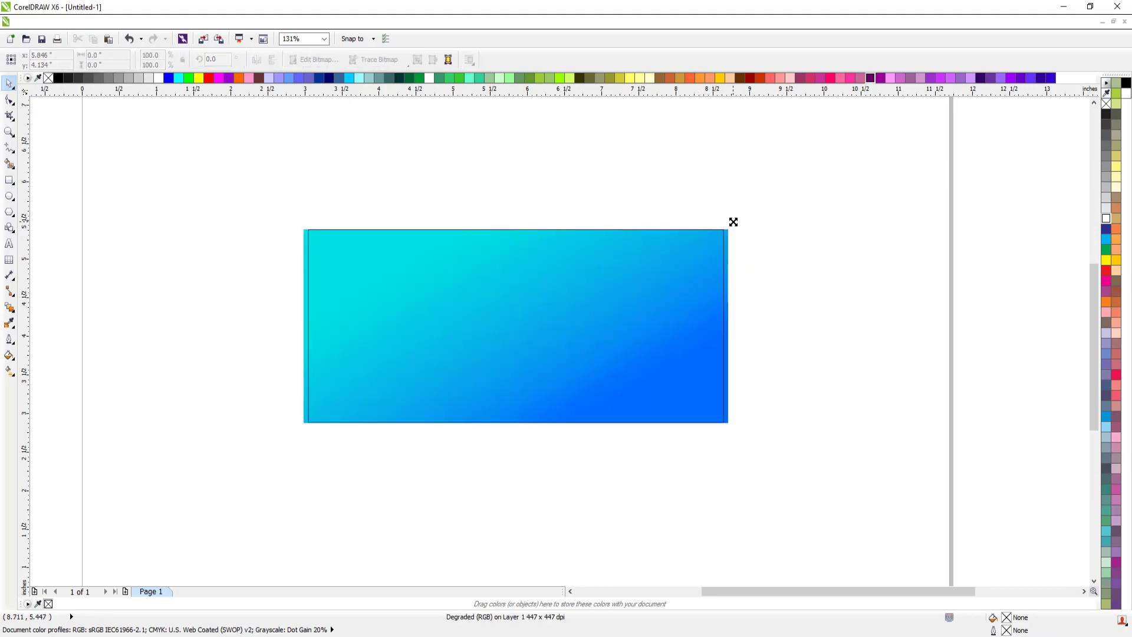
{"action": "left_click", "coordinate": [717, 259]}
{"action": "left_click", "coordinate": [716, 262], "text": "alt"}
{"action": "left_click_drag", "start_coordinate": [516, 225], "coordinate": [517, 222]}
Draw a square about 1.856 in wide over the right half of the gradient banner
{"action": "left_click", "coordinate": [248, 172]}
{"action": "key", "text": "F2"}
{"action": "left_click_drag", "start_coordinate": [241, 173], "coordinate": [946, 531]}
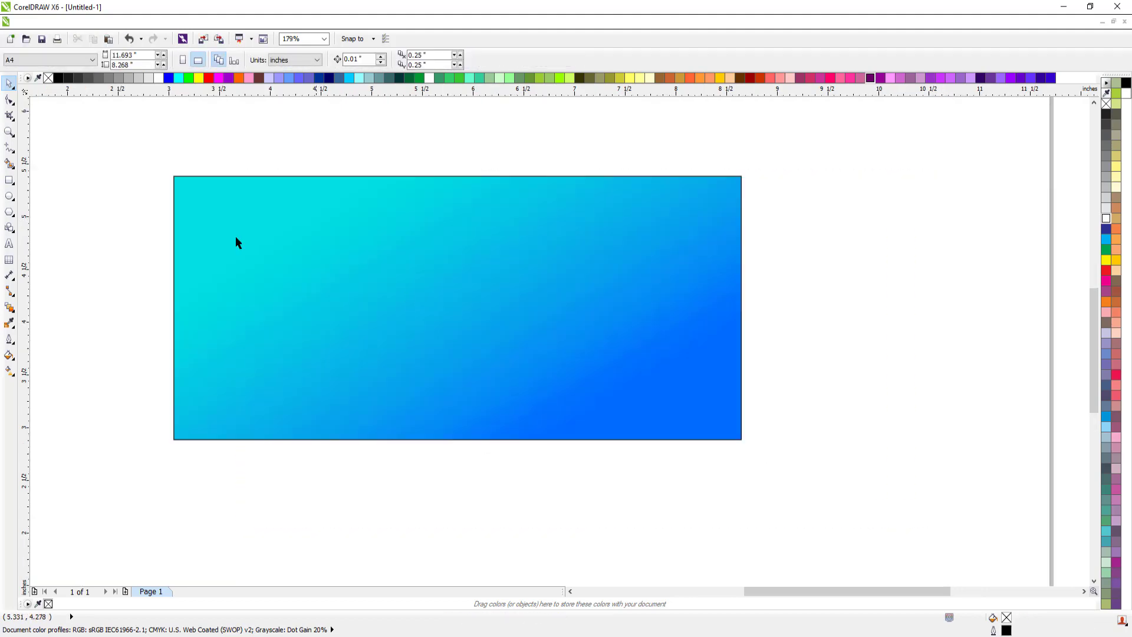
{"action": "left_click", "coordinate": [10, 179]}
{"action": "left_click_drag", "start_coordinate": [459, 232], "coordinate": [648, 428]}
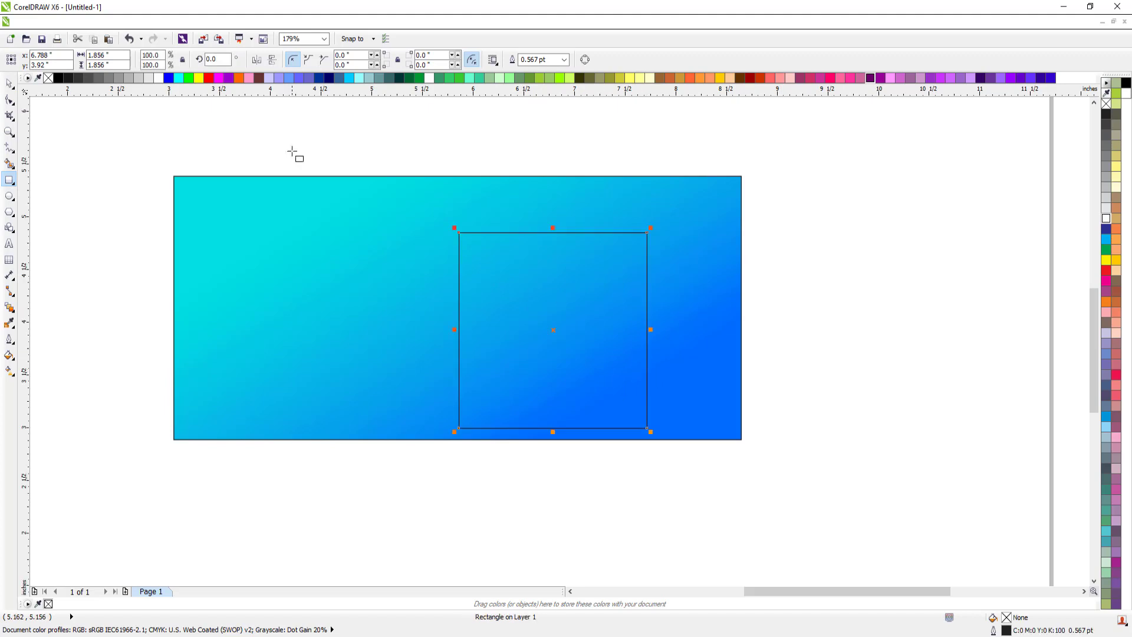
Rotate the new square by 28 degrees
{"action": "type", "text": "28"}
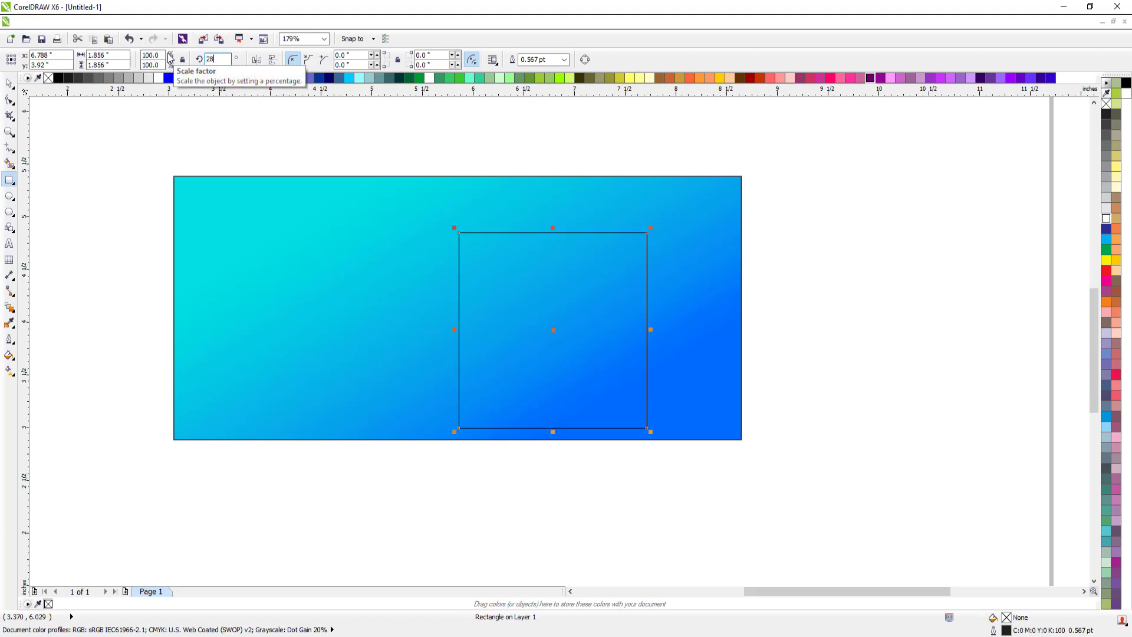
{"action": "key", "text": "Return"}
{"action": "left_click", "coordinate": [9, 84]}
{"action": "key", "text": "Escape"}
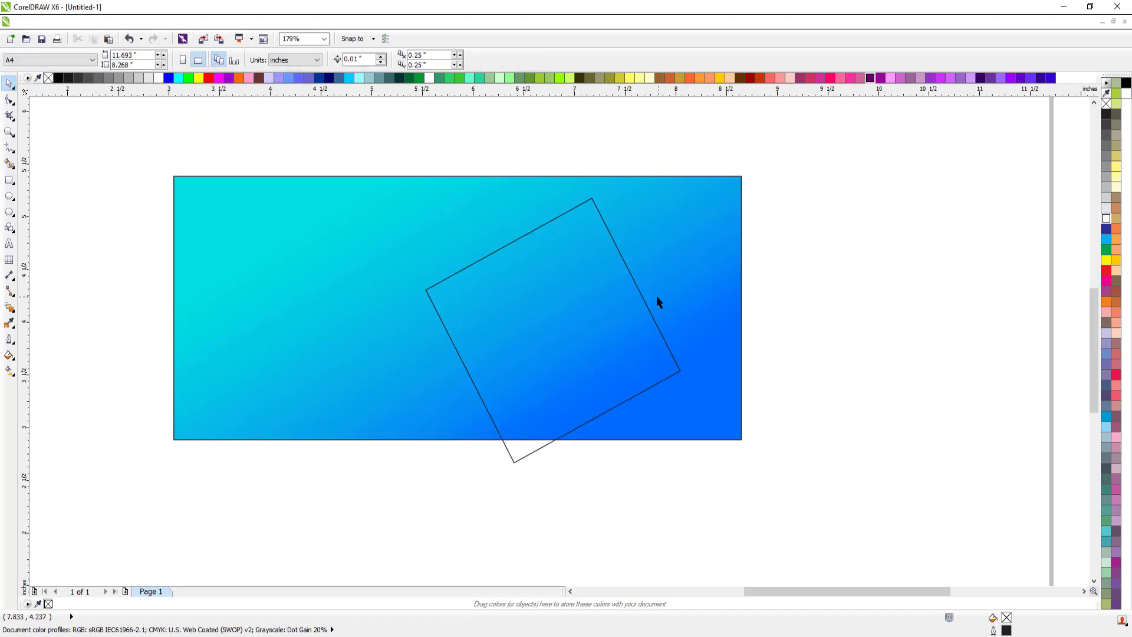
Align the rotated square to the banner's vertical center
{"action": "left_click", "coordinate": [636, 284]}
{"action": "left_click", "coordinate": [642, 242], "text": "shift"}
{"action": "key", "text": "e"}
{"action": "key", "text": "Escape"}
{"action": "left_click", "coordinate": [612, 233]}
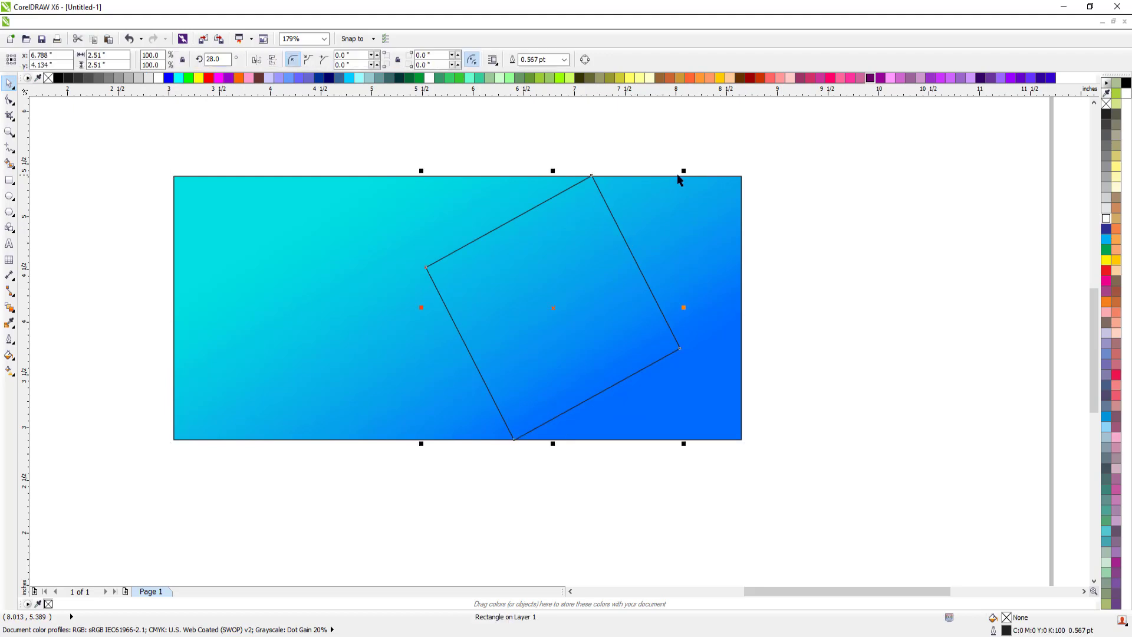
Scale the rotated square up to about 115%, about 2.9 in across, and shift it slightly toward the banner's right edge
{"action": "left_click_drag", "start_coordinate": [681, 175], "coordinate": [703, 155]}
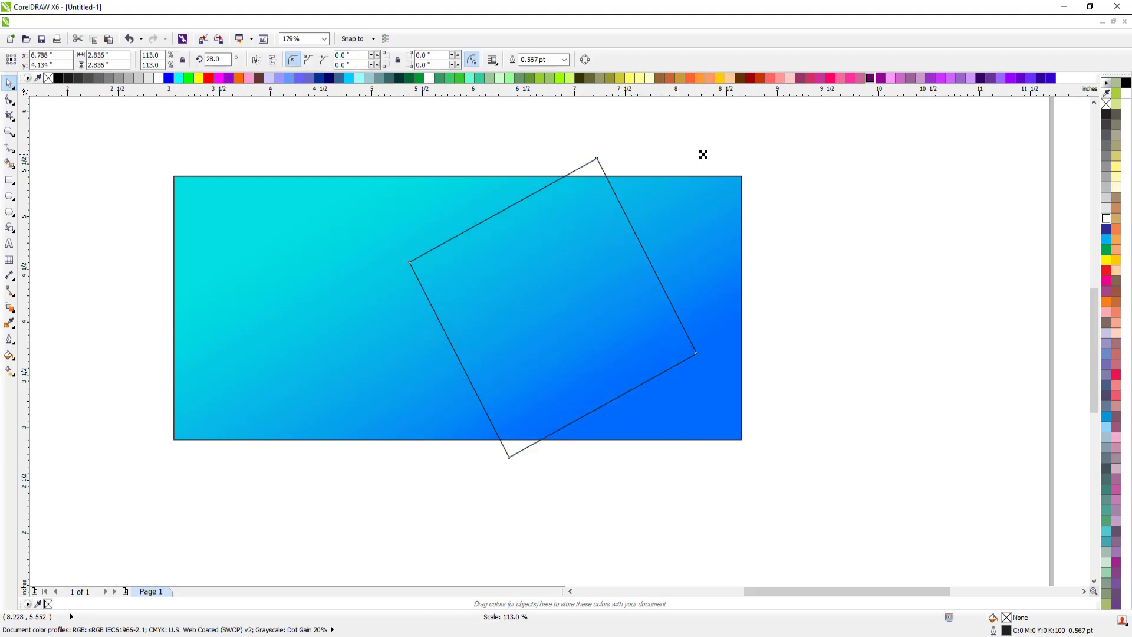
{"action": "key", "text": "Escape"}
{"action": "left_click", "coordinate": [607, 212]}
{"action": "left_click", "coordinate": [631, 222], "text": "shift"}
{"action": "key", "text": "Escape"}
{"action": "left_click_drag", "start_coordinate": [595, 254], "coordinate": [607, 255]}
{"action": "left_click_drag", "start_coordinate": [709, 154], "coordinate": [717, 151]}
{"action": "left_click_drag", "start_coordinate": [607, 193], "coordinate": [615, 192]}
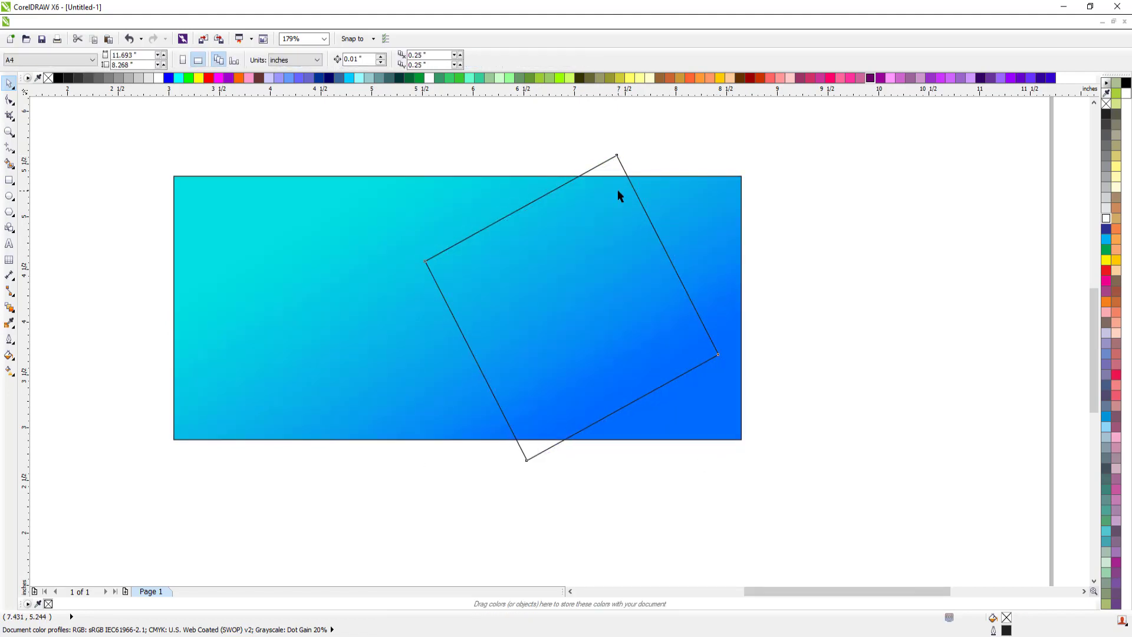
Make a concentric inner copy of the square about 2.59 in across, and fill the outer square white with no outline
{"action": "left_click_drag", "start_coordinate": [722, 153], "coordinate": [706, 166]}
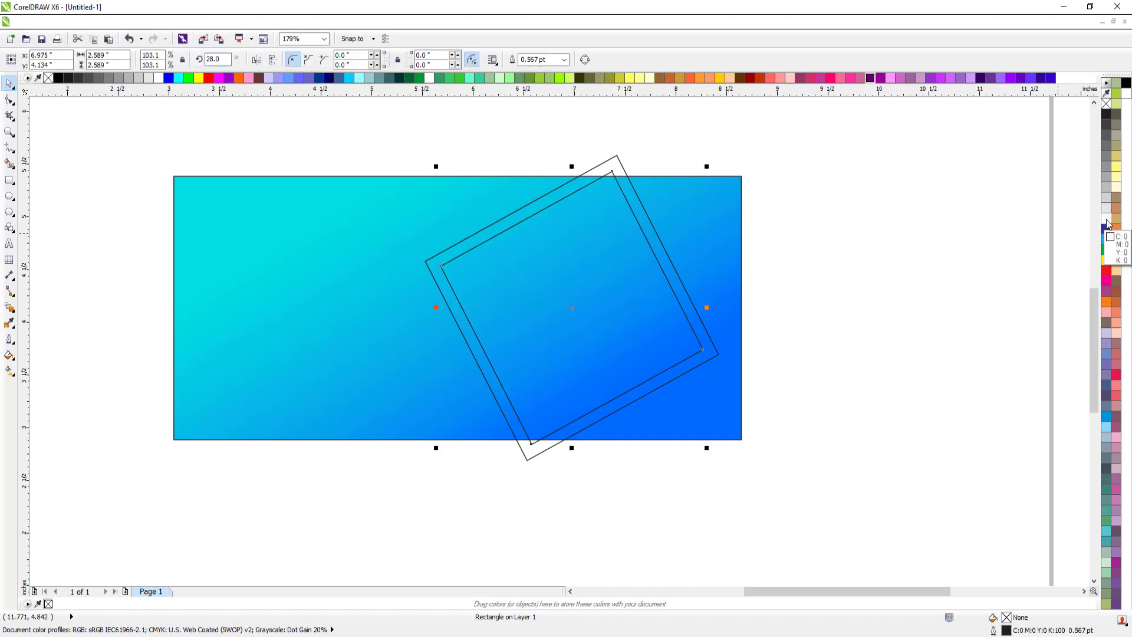
{"action": "left_click", "coordinate": [838, 193]}
{"action": "left_click", "coordinate": [610, 162]}
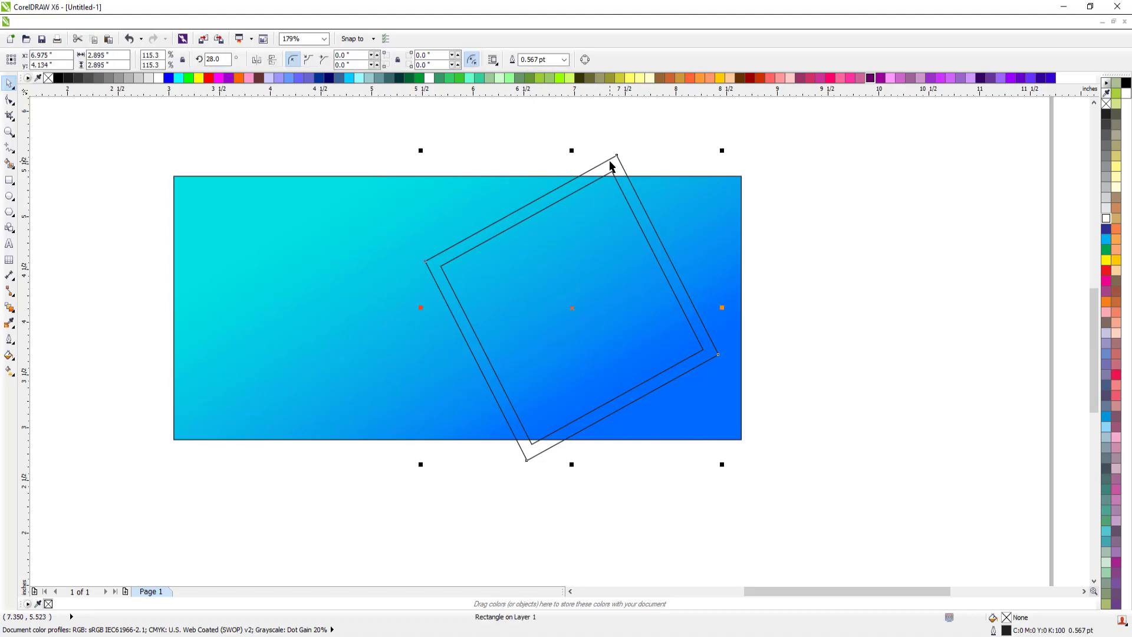
{"action": "left_click", "coordinate": [1106, 218]}
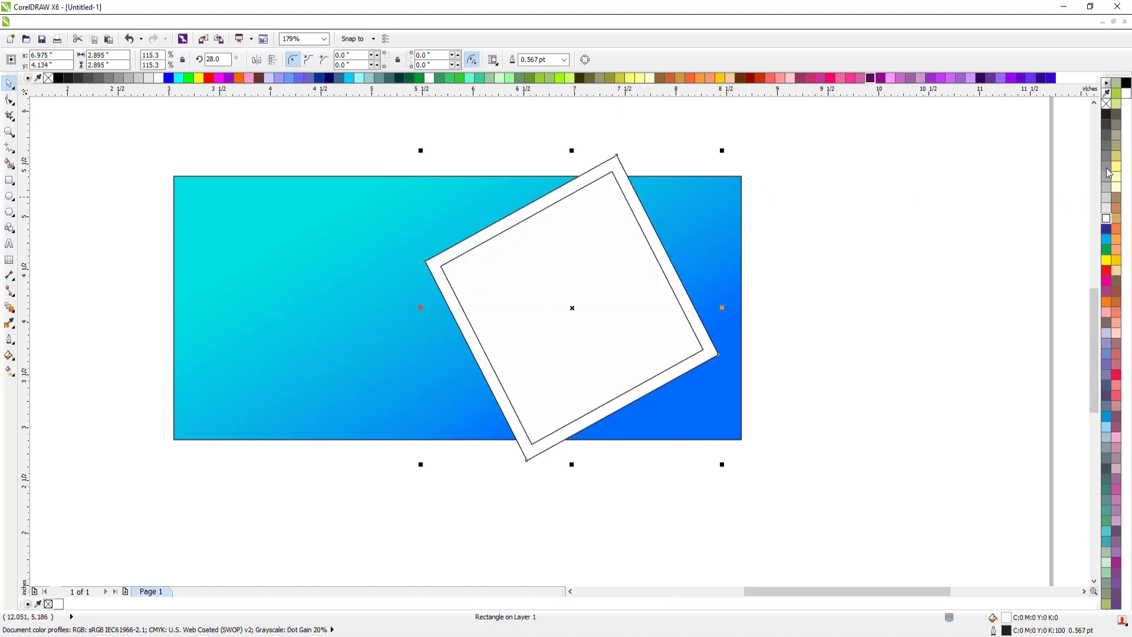
{"action": "right_click", "coordinate": [1106, 104]}
Fill the inner rotated square with dark blue C100 M100 Y0 K0
{"action": "left_click", "coordinate": [646, 260]}
{"action": "left_click", "coordinate": [1106, 230]}
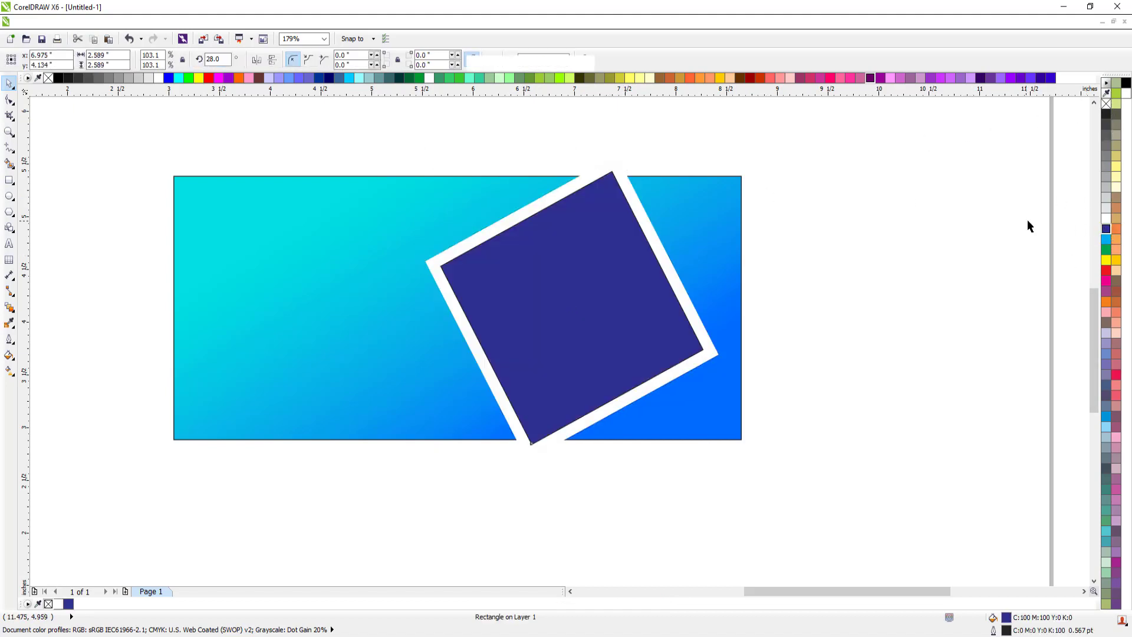
{"action": "left_click", "coordinate": [1026, 223]}
Group the two rotated squares and PowerClip the group inside the banner rectangle
{"action": "left_click_drag", "start_coordinate": [331, 132], "coordinate": [762, 504]}
{"action": "key", "text": "ctrl+g"}
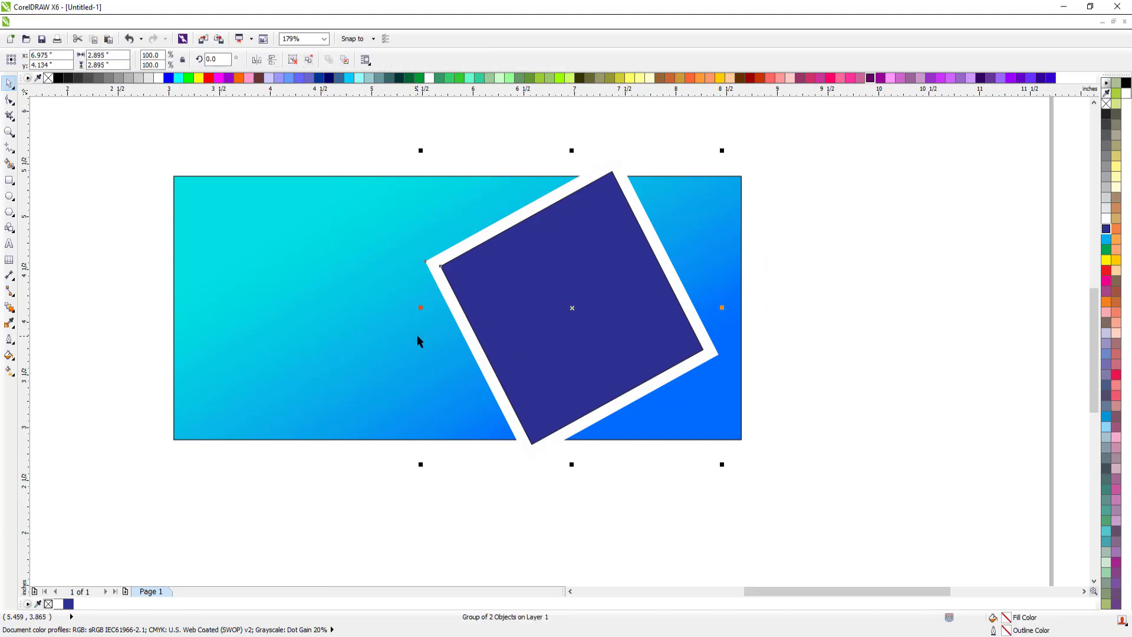
{"action": "key", "text": "ctrl+1"}
{"action": "left_click", "coordinate": [416, 335]}
Enlarge the clipped group of squares to about 105.5%, about 3.05 in across, extending it toward the banner's left
{"action": "left_click", "coordinate": [610, 289], "text": "ctrl"}
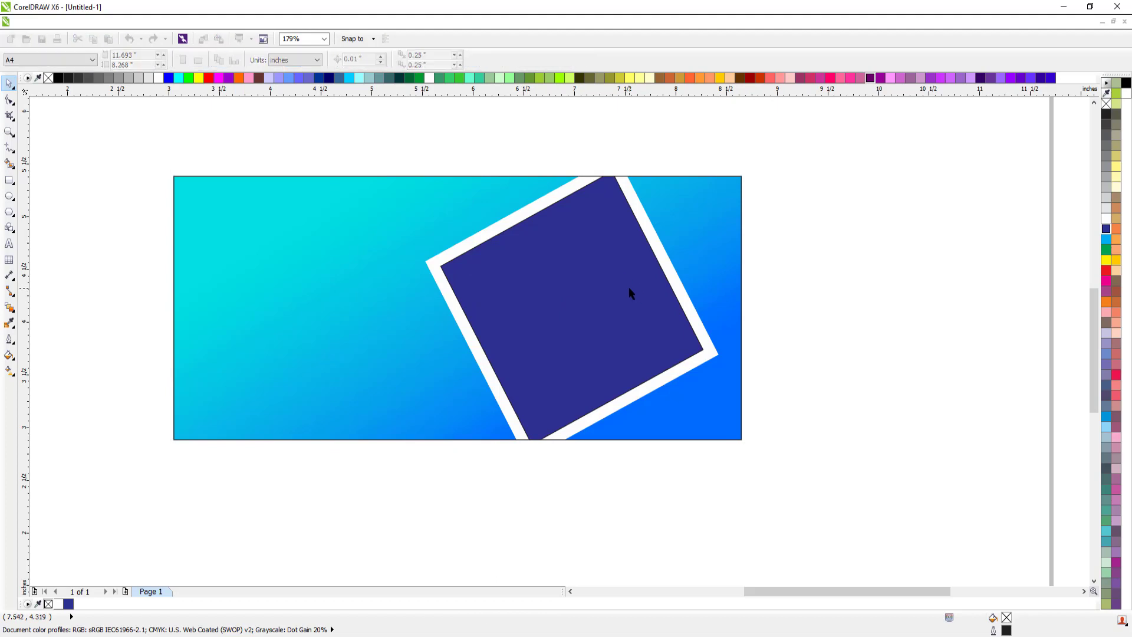
{"action": "left_click", "coordinate": [629, 292], "text": "ctrl"}
{"action": "left_click_drag", "start_coordinate": [722, 149], "coordinate": [730, 139]}
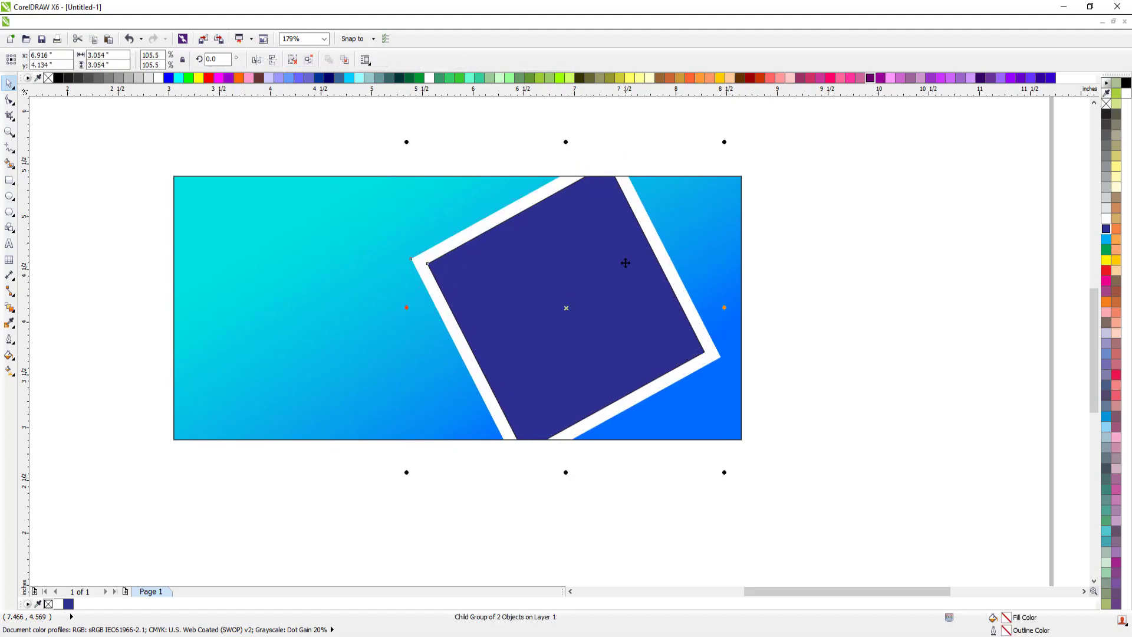
{"action": "key", "text": "Escape"}
Recolor the outer white square of the clipped group to bright cyan blue
{"action": "left_click", "coordinate": [637, 247], "text": "ctrl"}
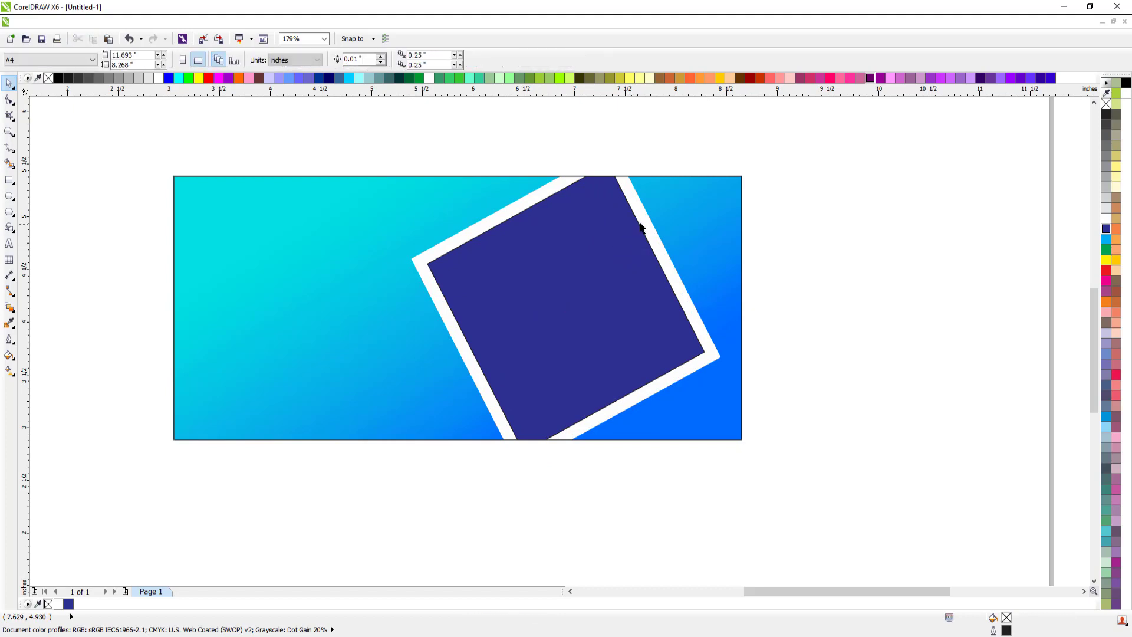
{"action": "right_click", "coordinate": [350, 79]}
{"action": "left_click", "coordinate": [360, 109]}
{"action": "scroll", "coordinate": [633, 244], "scroll_direction": "down", "scroll_amount": 2}
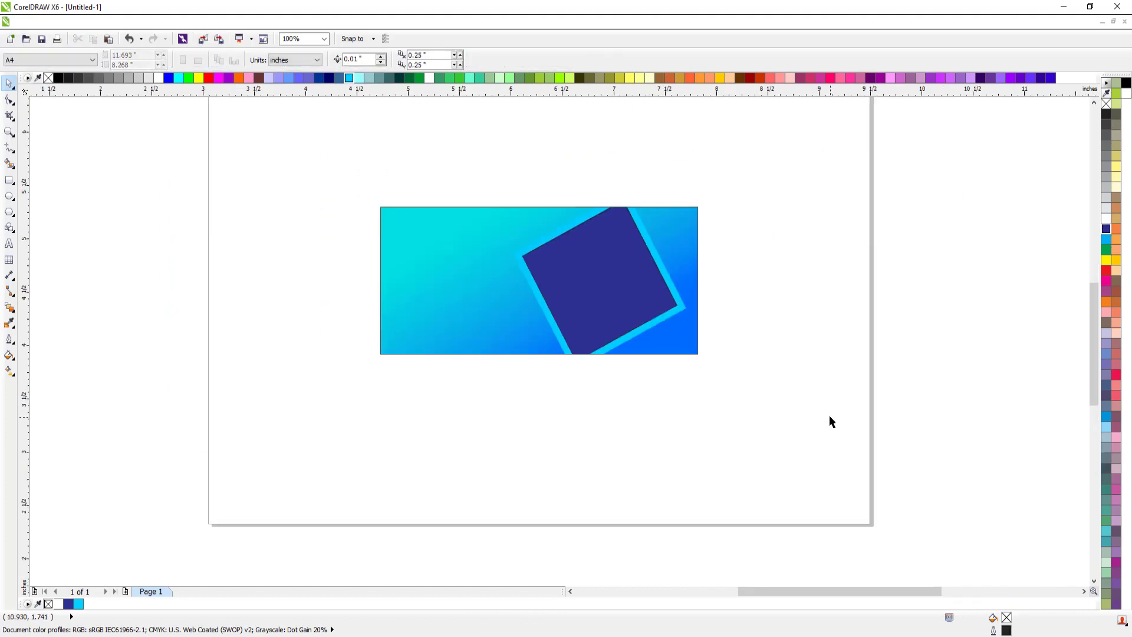
Make a slightly smaller copy of the dark blue square, about 2.61 in across, filled white with no outline
{"action": "scroll", "coordinate": [594, 218], "scroll_direction": "up", "scroll_amount": 2}
{"action": "left_click", "coordinate": [669, 323], "text": "ctrl"}
{"action": "left_click_drag", "start_coordinate": [747, 181], "coordinate": [741, 189]}
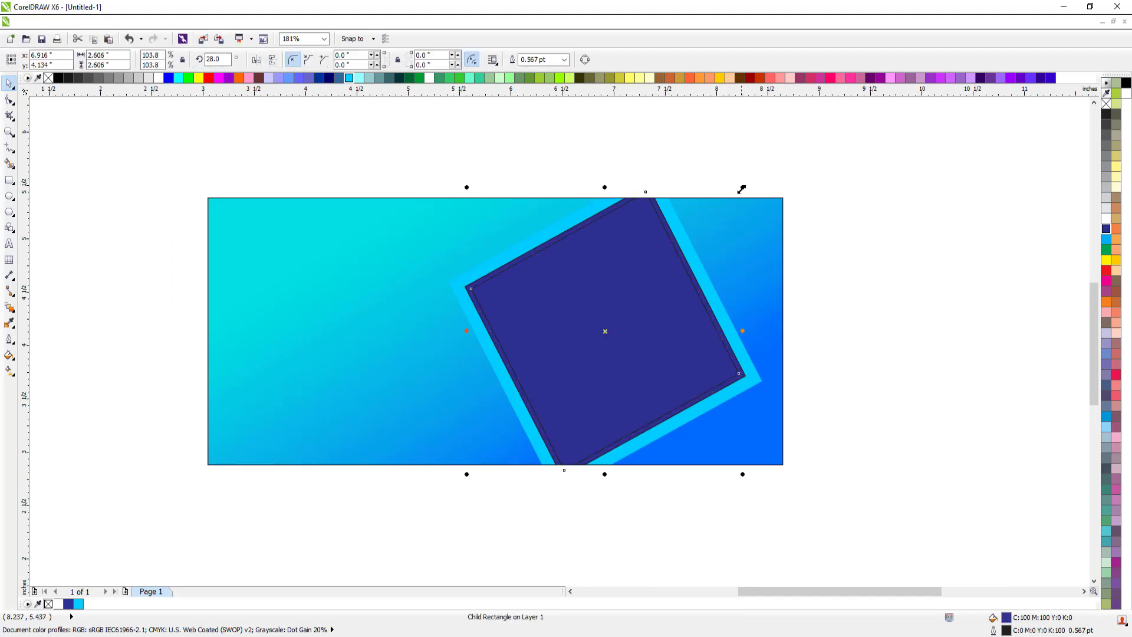
{"action": "left_click_drag", "start_coordinate": [387, 166], "coordinate": [909, 461]}
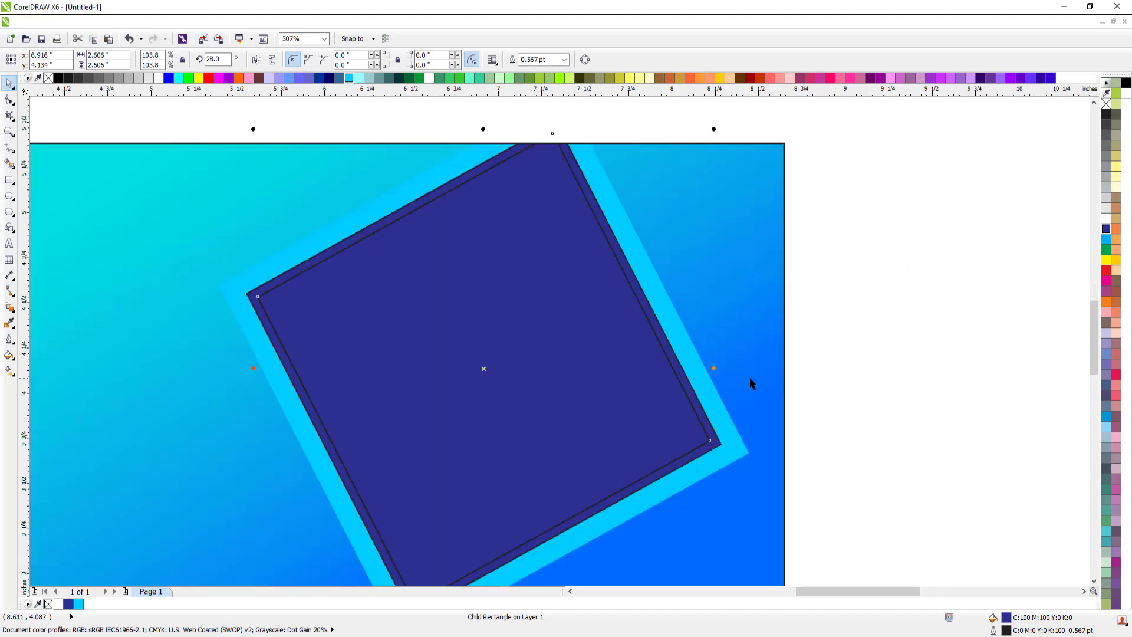
{"action": "left_click", "coordinate": [429, 79]}
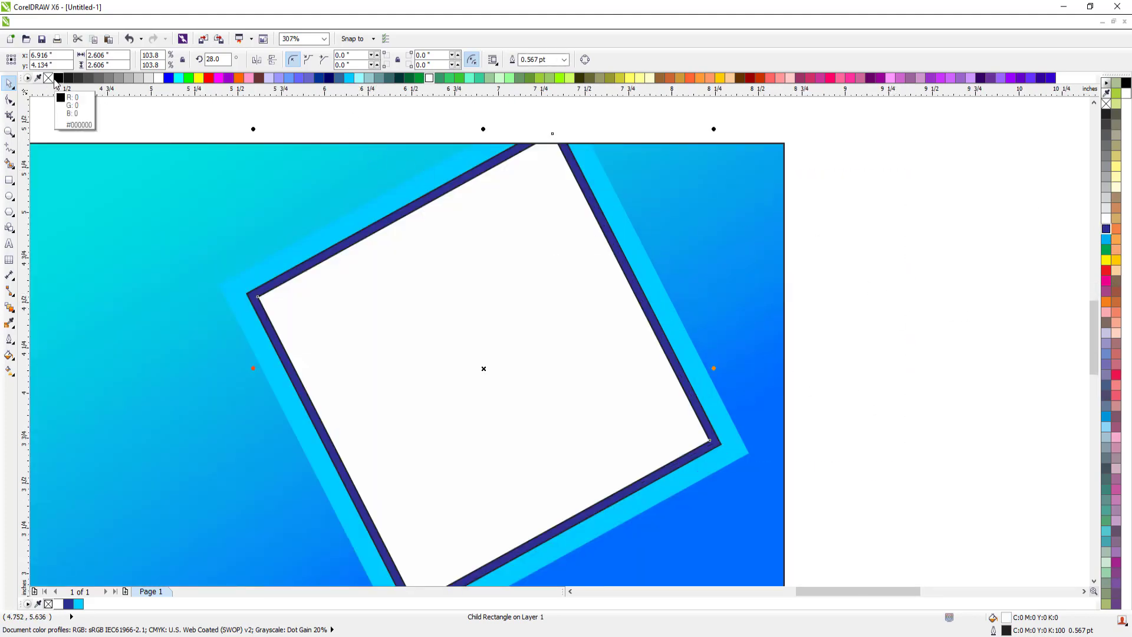
{"action": "right_click", "coordinate": [48, 77]}
{"action": "key", "text": "Escape"}
Fill the dark blue frame square with #003399 and remove its outline
{"action": "scroll", "coordinate": [541, 228], "scroll_direction": "down", "scroll_amount": 2}
{"action": "key", "text": "F2"}
{"action": "left_click_drag", "start_coordinate": [477, 199], "coordinate": [674, 298]}
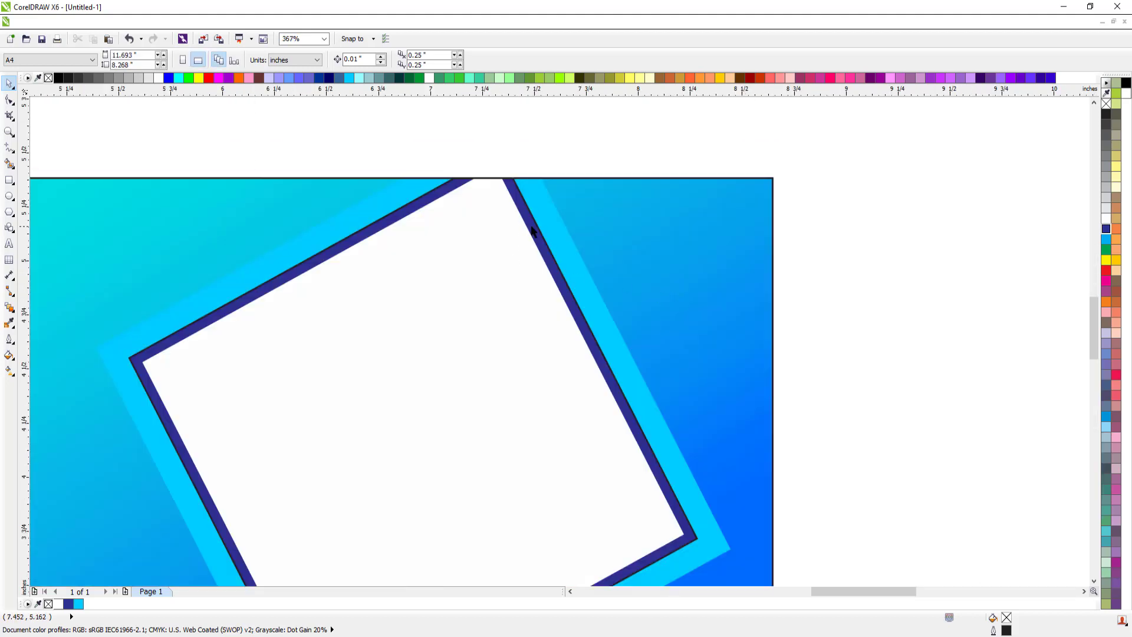
{"action": "left_click", "coordinate": [534, 230]}
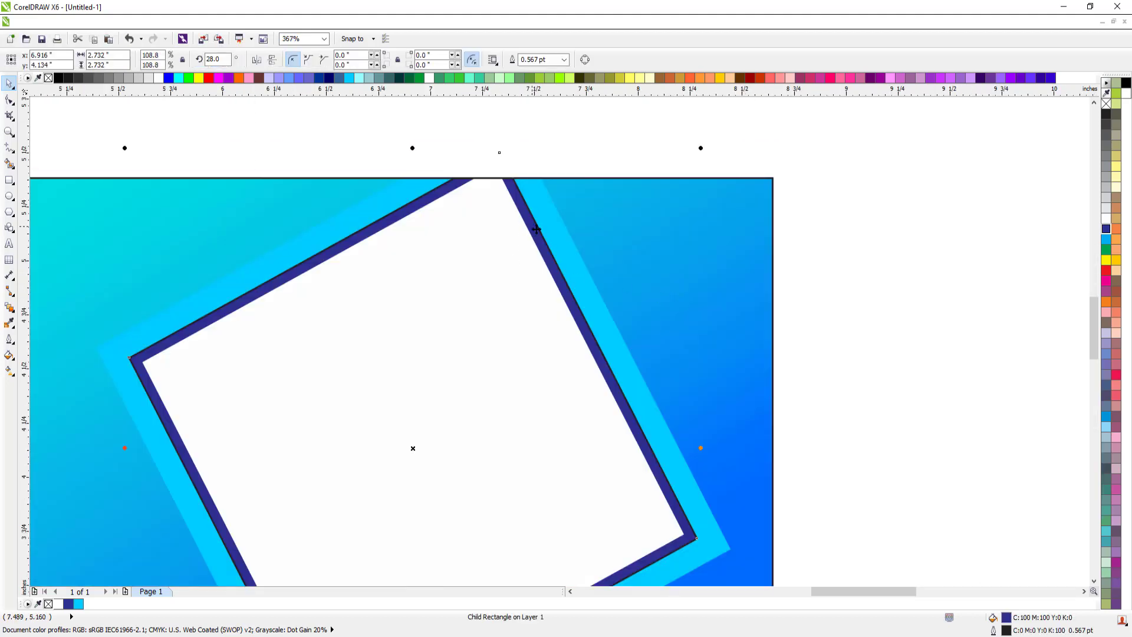
{"action": "left_click", "coordinate": [321, 79]}
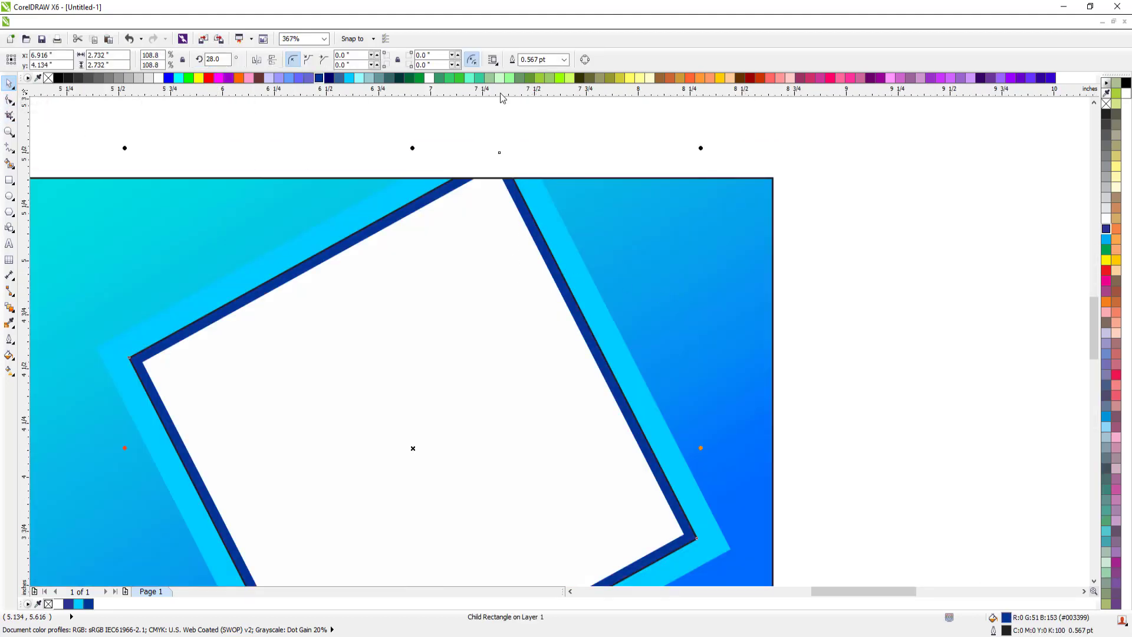
{"action": "right_click", "coordinate": [1105, 105]}
{"action": "left_click", "coordinate": [826, 139]}
{"action": "scroll", "coordinate": [563, 237], "scroll_direction": "down", "scroll_amount": 3}
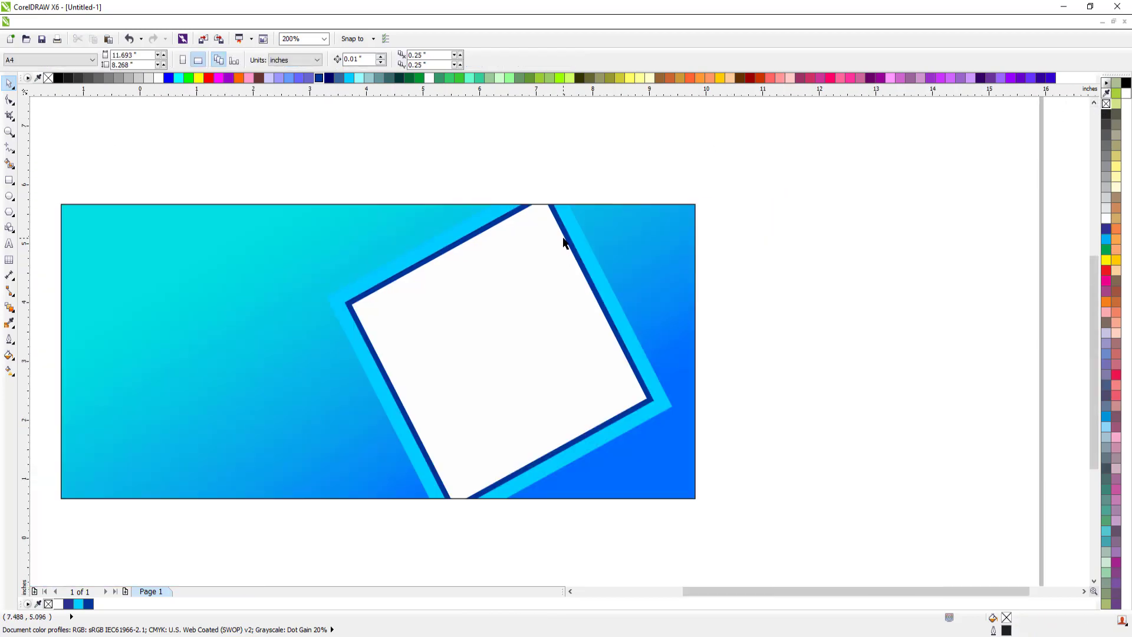
Import the "Backgrounds 2" file and place its set of decorative squares beside the banner's left side
{"action": "key", "text": "F2"}
{"action": "left_click_drag", "start_coordinate": [338, 194], "coordinate": [679, 359]}
{"action": "left_click_drag", "start_coordinate": [278, 163], "coordinate": [898, 479]}
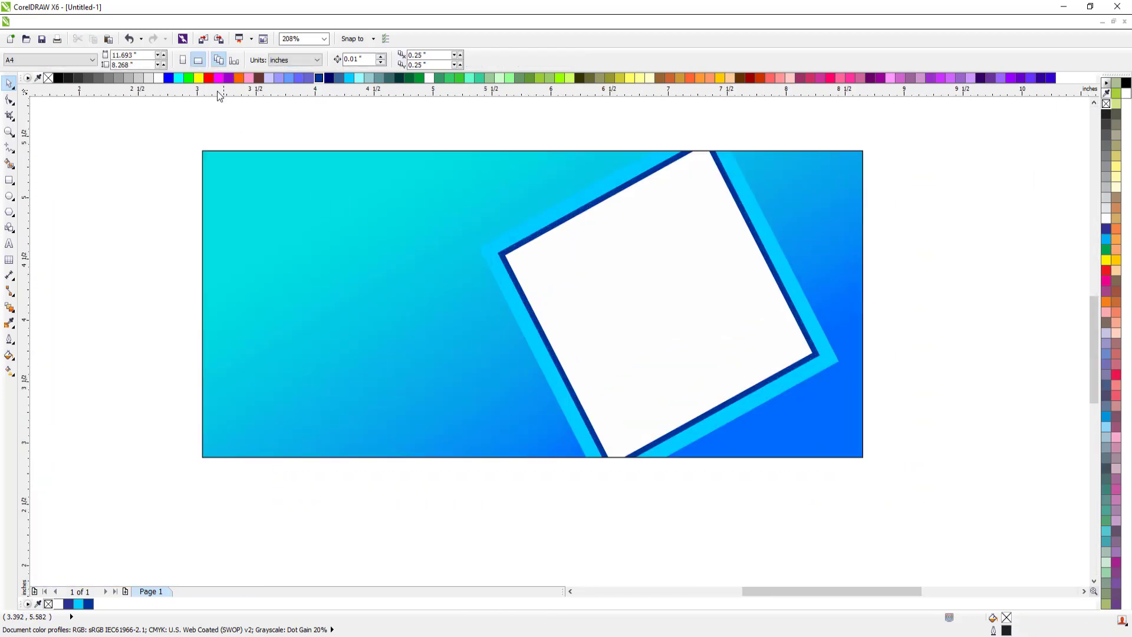
{"action": "left_click", "coordinate": [207, 42]}
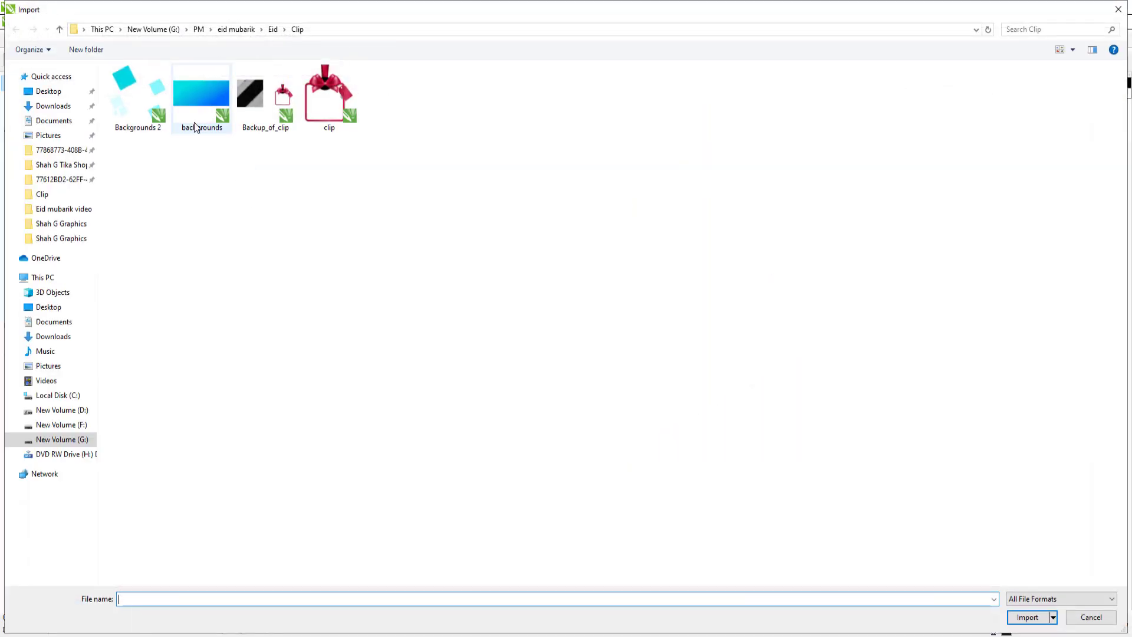
{"action": "left_click", "coordinate": [145, 111]}
{"action": "double_click", "coordinate": [144, 110]}
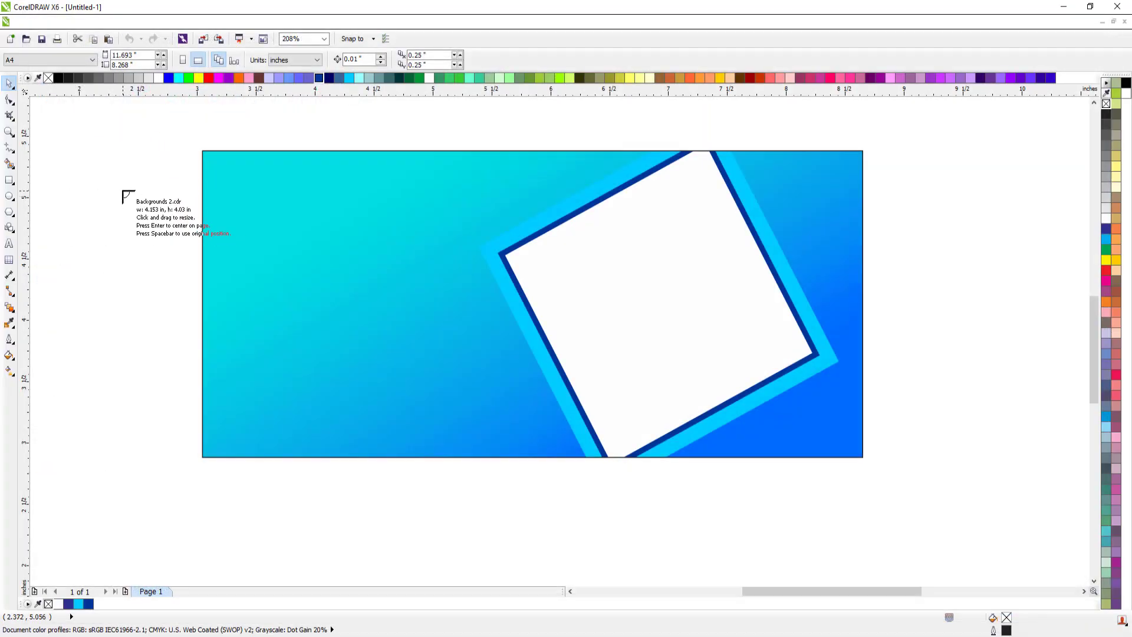
{"action": "scroll", "coordinate": [401, 275], "scroll_direction": "down", "scroll_amount": 3}
{"action": "left_click", "coordinate": [293, 262]}
{"action": "key", "text": "F2"}
{"action": "left_click_drag", "start_coordinate": [253, 241], "coordinate": [658, 377]}
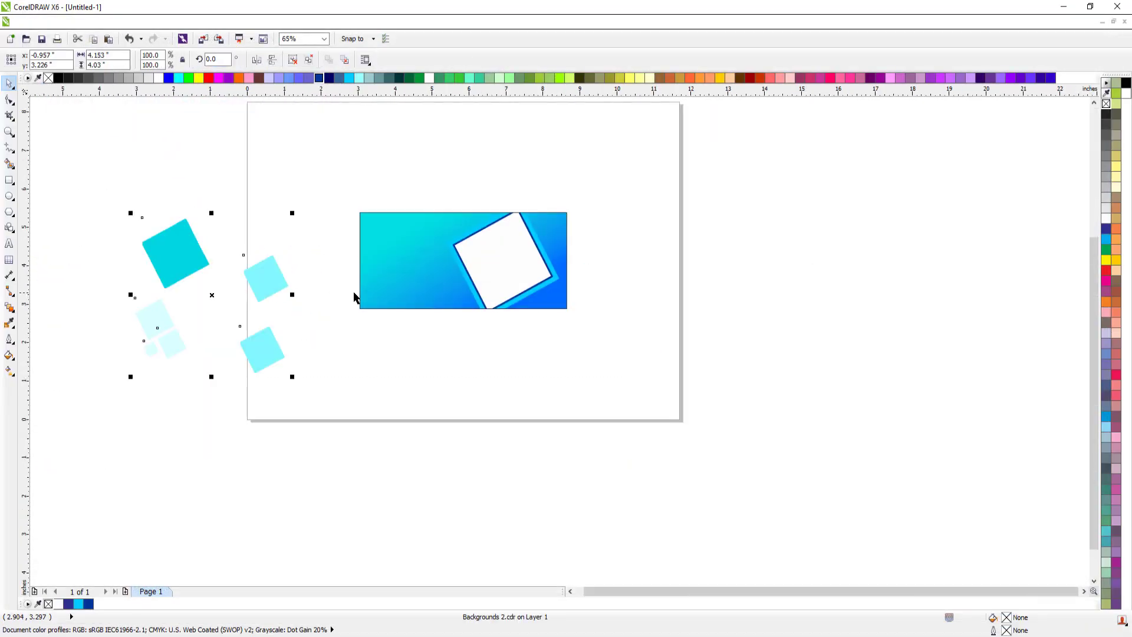
Ungroup the imported squares and move the pair of light cyan squares over the banner's right edge
{"action": "key", "text": "ctrl+u"}
{"action": "left_click_drag", "start_coordinate": [344, 217], "coordinate": [221, 390]}
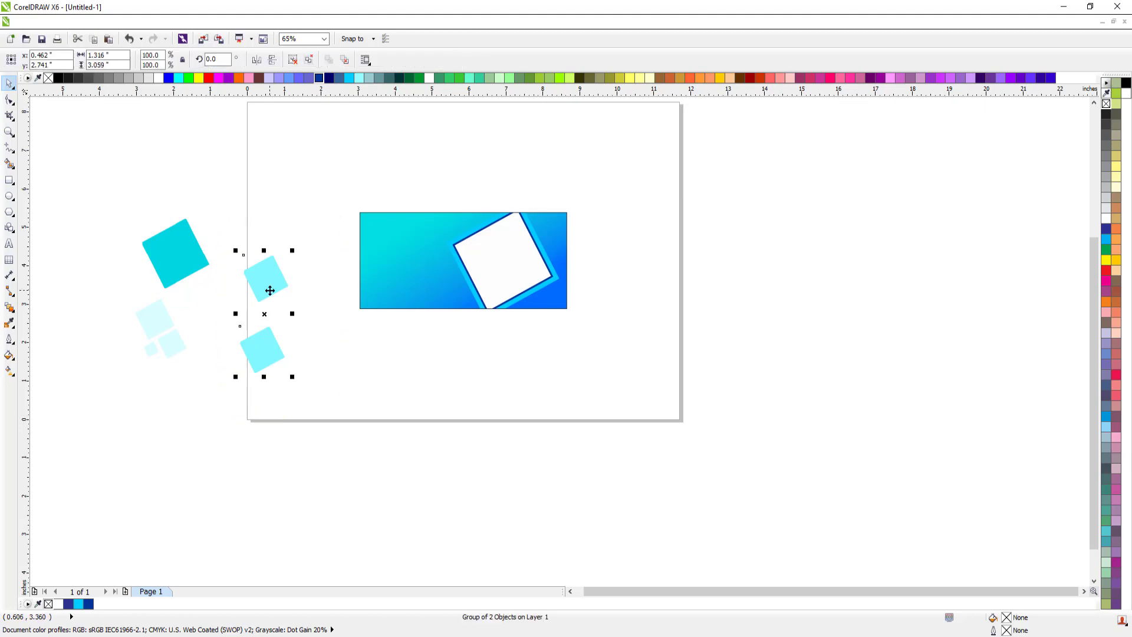
{"action": "left_click", "coordinate": [327, 230]}
{"action": "left_click", "coordinate": [271, 285]}
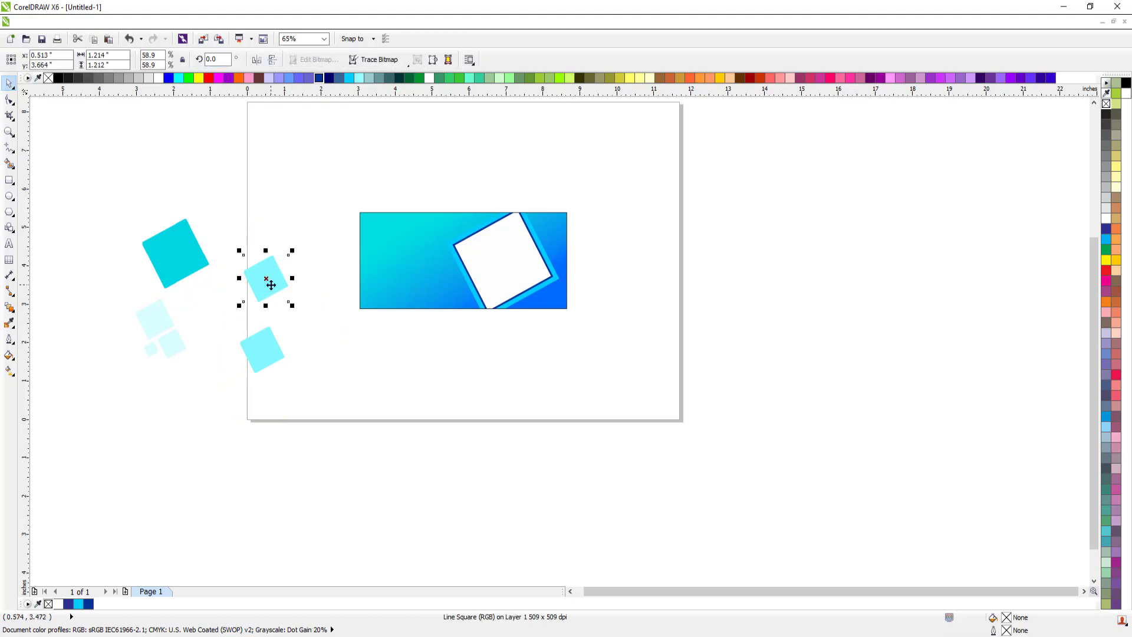
{"action": "left_click", "coordinate": [266, 338]}
{"action": "left_click_drag", "start_coordinate": [268, 273], "coordinate": [560, 231]}
{"action": "scroll", "coordinate": [626, 306], "scroll_direction": "up", "scroll_amount": 3}
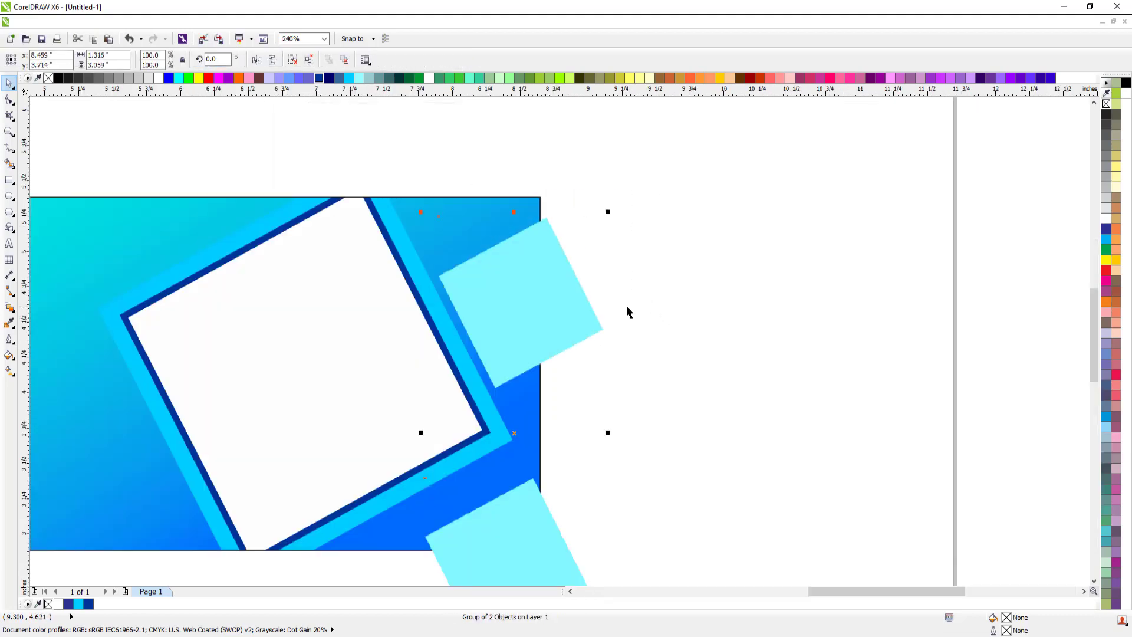
{"action": "left_click_drag", "start_coordinate": [538, 270], "coordinate": [512, 279]}
Align the pair of light cyan squares to the banner's vertical center
{"action": "left_click", "coordinate": [201, 240], "text": "shift"}
{"action": "key", "text": "e"}
{"action": "key", "text": "Escape"}
PowerClip the pair of light cyan squares inside the banner rectangle
{"action": "left_click", "coordinate": [515, 260]}
{"action": "key", "text": "alt+c"}
{"action": "key", "text": "w"}
{"action": "key", "text": "p"}
{"action": "left_click", "coordinate": [126, 227]}
{"action": "key", "text": "Escape"}
{"action": "scroll", "coordinate": [497, 372], "scroll_direction": "down", "scroll_amount": 1}
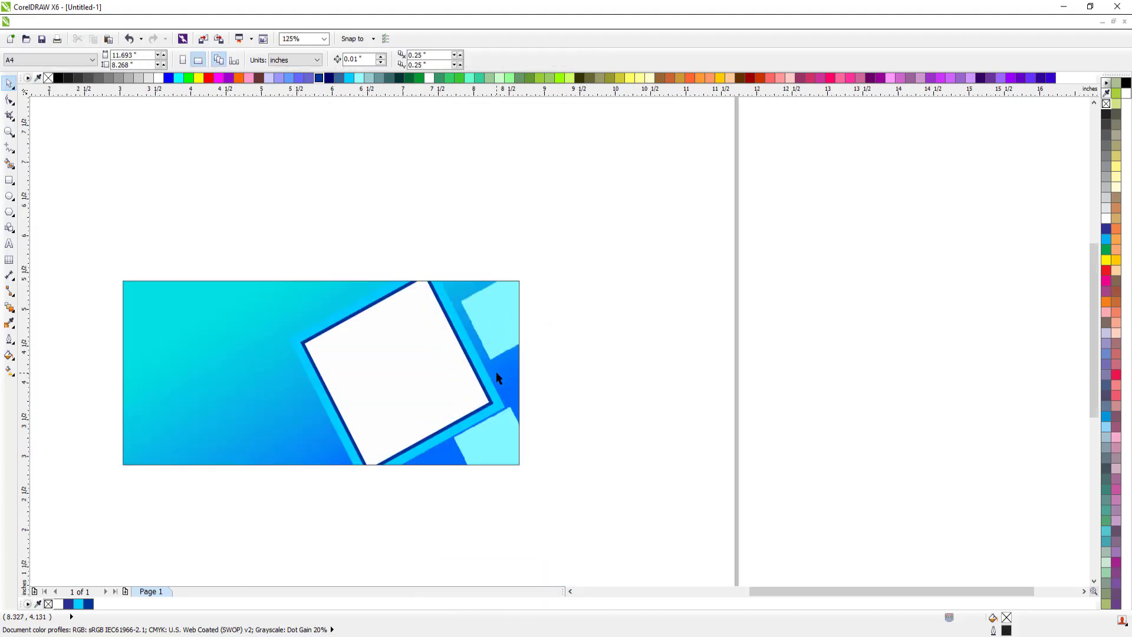
Apply 50% uniform transparency to the pair of light cyan squares clipped inside the banner's right edge, and finish editing the clip contents
{"action": "scroll", "coordinate": [497, 377], "scroll_direction": "down", "scroll_amount": 2}
{"action": "scroll", "coordinate": [507, 413], "scroll_direction": "up", "scroll_amount": 4}
{"action": "left_click", "coordinate": [495, 412], "text": "ctrl"}
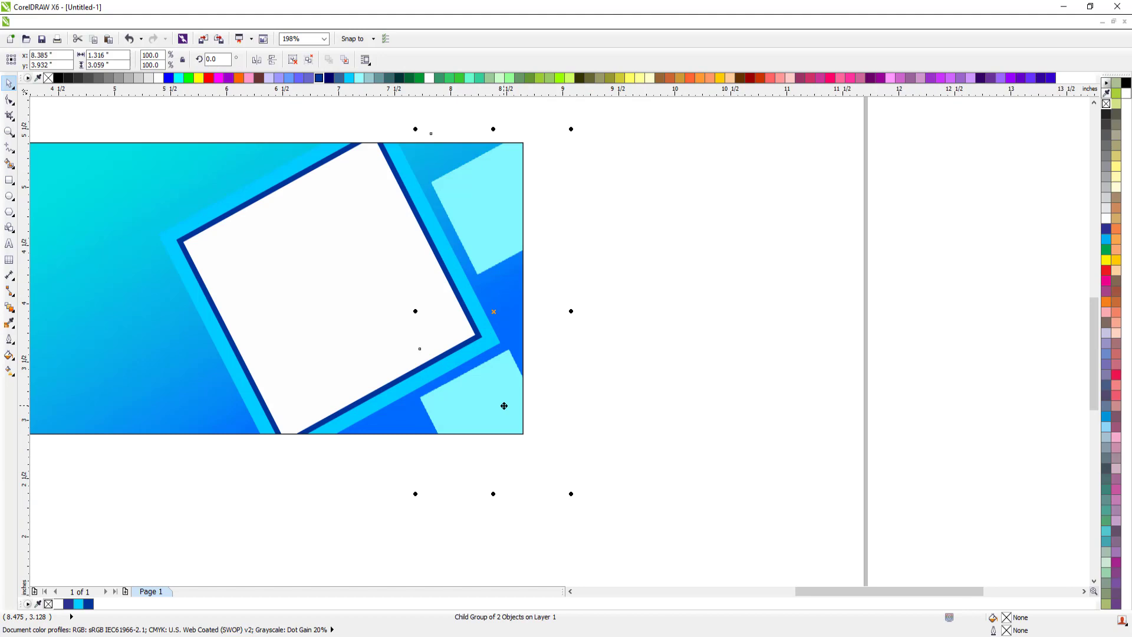
{"action": "right_click", "coordinate": [503, 407]}
{"action": "left_click", "coordinate": [566, 86]}
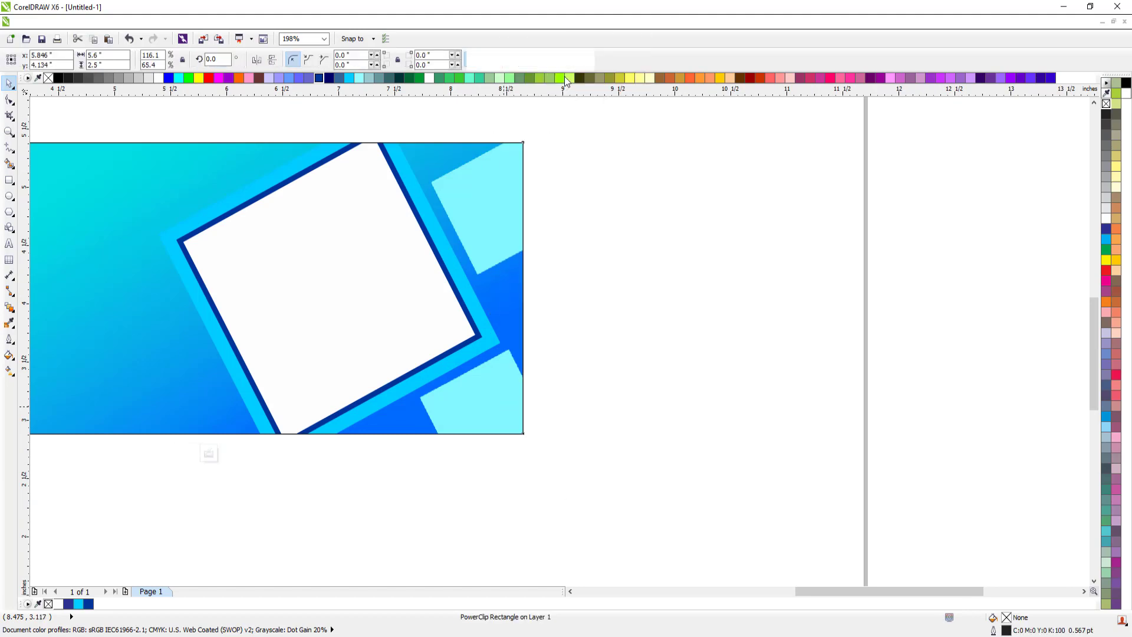
{"action": "left_click_drag", "start_coordinate": [548, 214], "coordinate": [558, 214]}
{"action": "key", "text": "ctrl+z"}
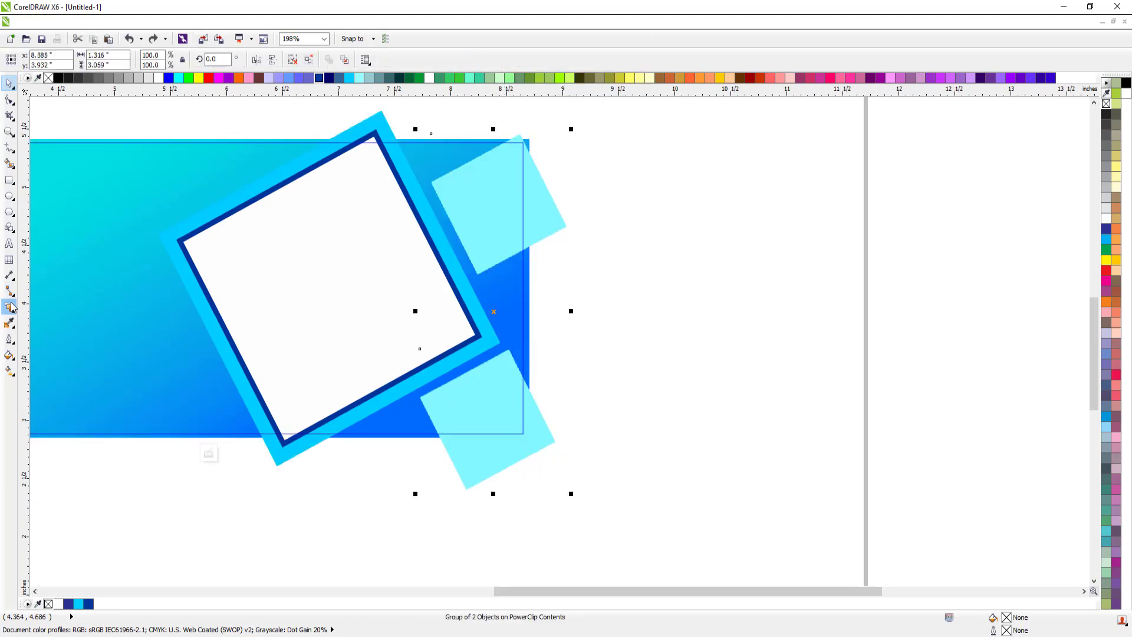
{"action": "left_click", "coordinate": [14, 316]}
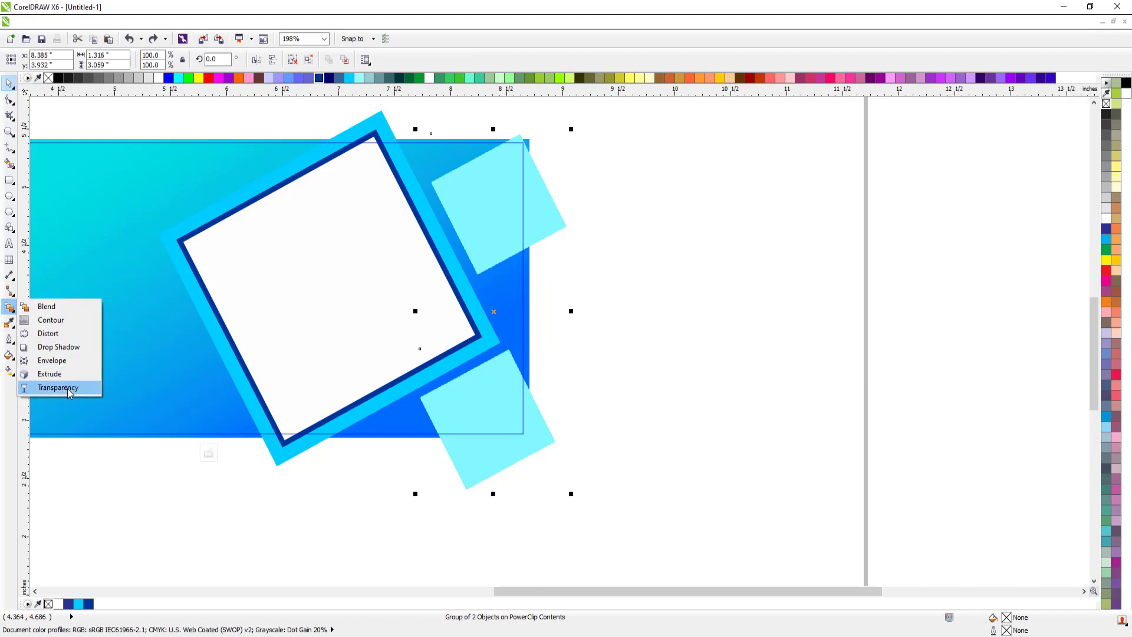
{"action": "left_click", "coordinate": [56, 387]}
{"action": "left_click", "coordinate": [59, 60]}
{"action": "left_click", "coordinate": [47, 81]}
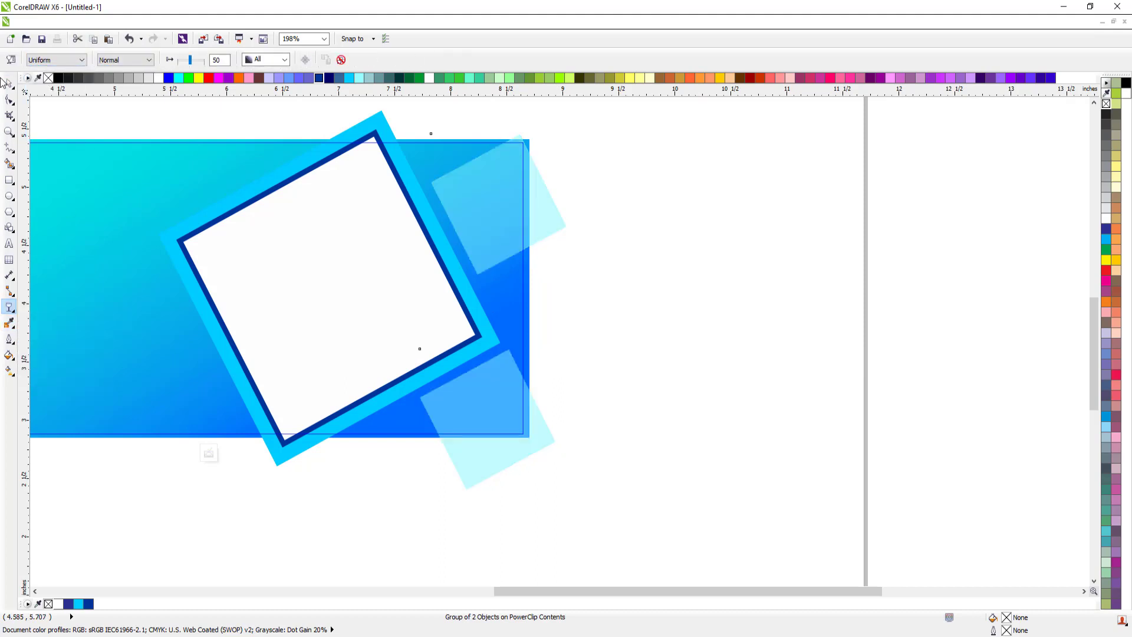
{"action": "left_click", "coordinate": [8, 83]}
{"action": "left_click", "coordinate": [65, 113]}
Move the remaining group of four squares over the banner's left half and scale it to about 70%
{"action": "scroll", "coordinate": [470, 314], "scroll_direction": "down", "scroll_amount": 3}
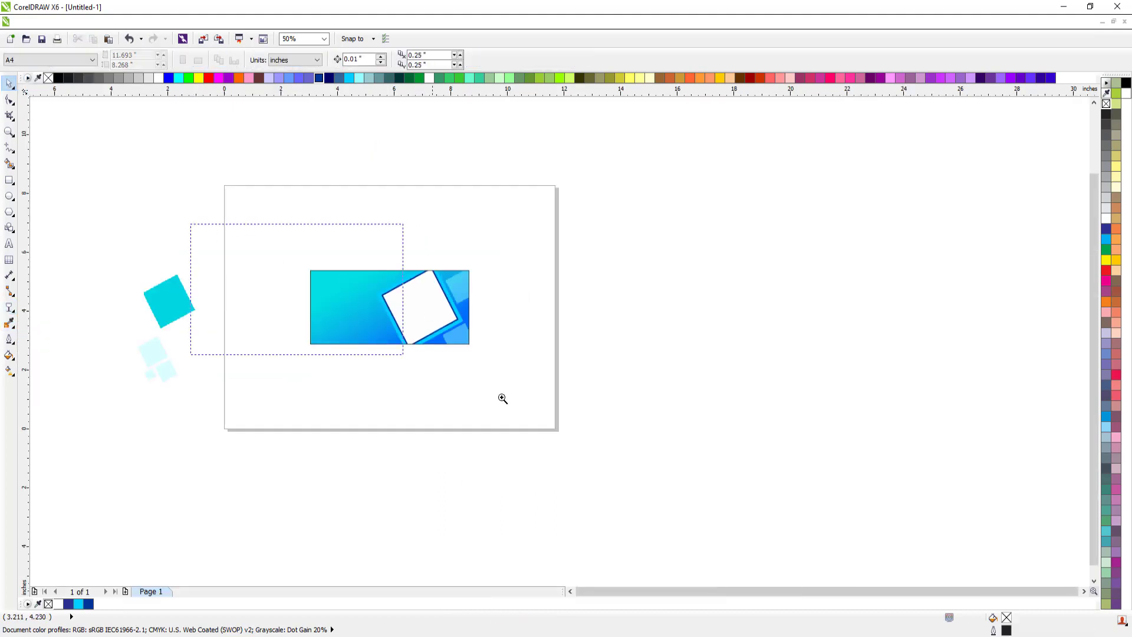
{"action": "scroll", "coordinate": [437, 358], "scroll_direction": "up", "scroll_amount": 5}
{"action": "left_click_drag", "start_coordinate": [177, 270], "coordinate": [493, 329]}
{"action": "scroll", "coordinate": [678, 399], "scroll_direction": "down", "scroll_amount": 1}
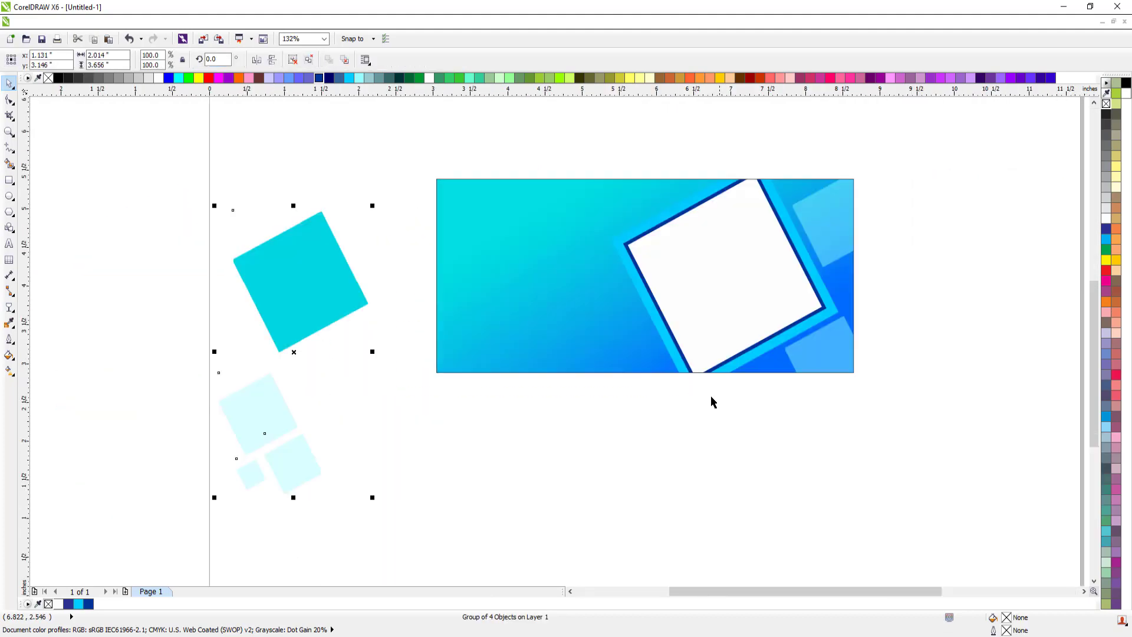
{"action": "left_click_drag", "start_coordinate": [308, 285], "coordinate": [532, 250]}
{"action": "scroll", "coordinate": [567, 258], "scroll_direction": "up", "scroll_amount": 4}
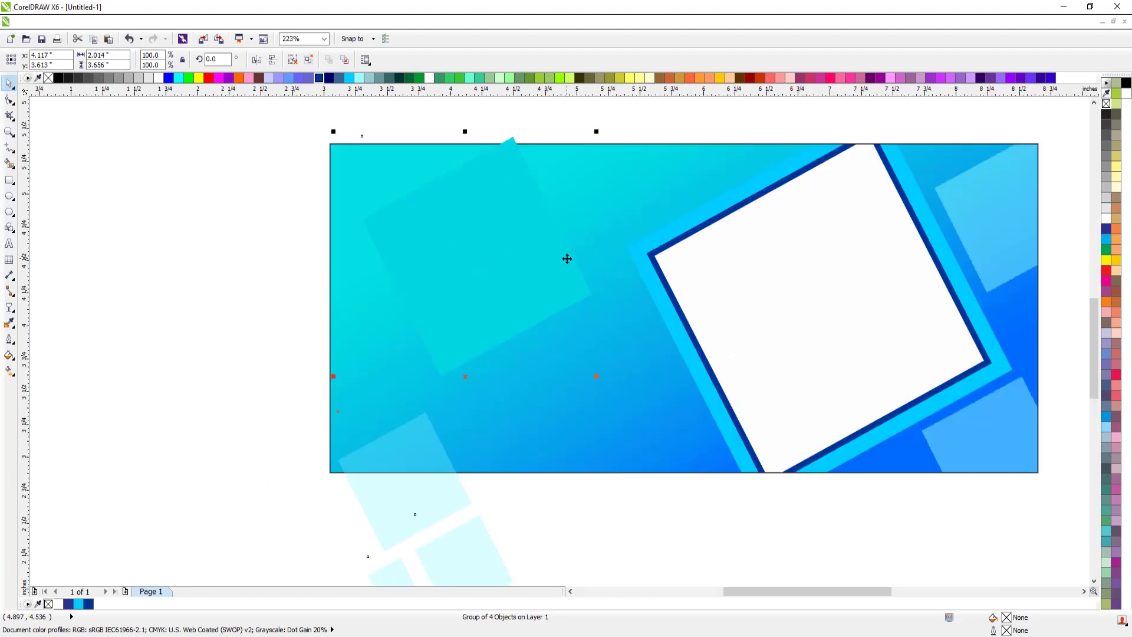
{"action": "mouse_move", "coordinate": [597, 132]}
{"action": "left_mouse_down"}
{"action": "mouse_move", "coordinate": [533, 182]}
{"action": "mouse_move", "coordinate": [607, 135]}
{"action": "left_mouse_up"}
{"action": "left_click_drag", "start_coordinate": [490, 217], "coordinate": [569, 220]}
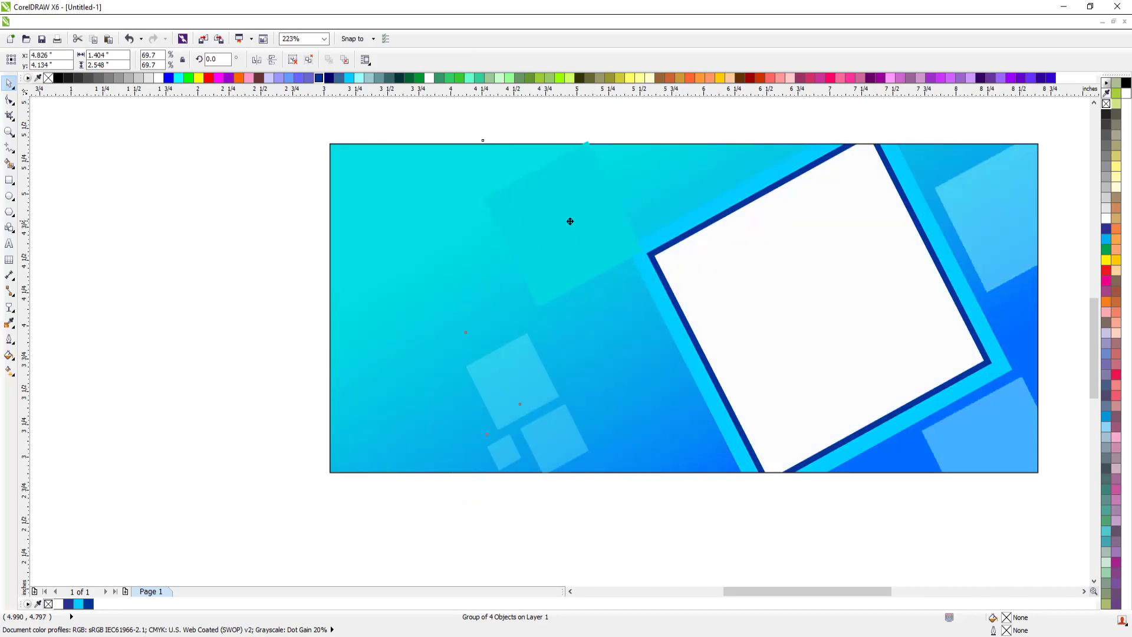
PowerClip the remaining decorative squares inside the banner rectangle
{"action": "scroll", "coordinate": [513, 227], "scroll_direction": "down", "scroll_amount": 6}
{"action": "left_click_drag", "start_coordinate": [697, 368], "coordinate": [806, 403]}
{"action": "key", "text": "ctrl+u"}
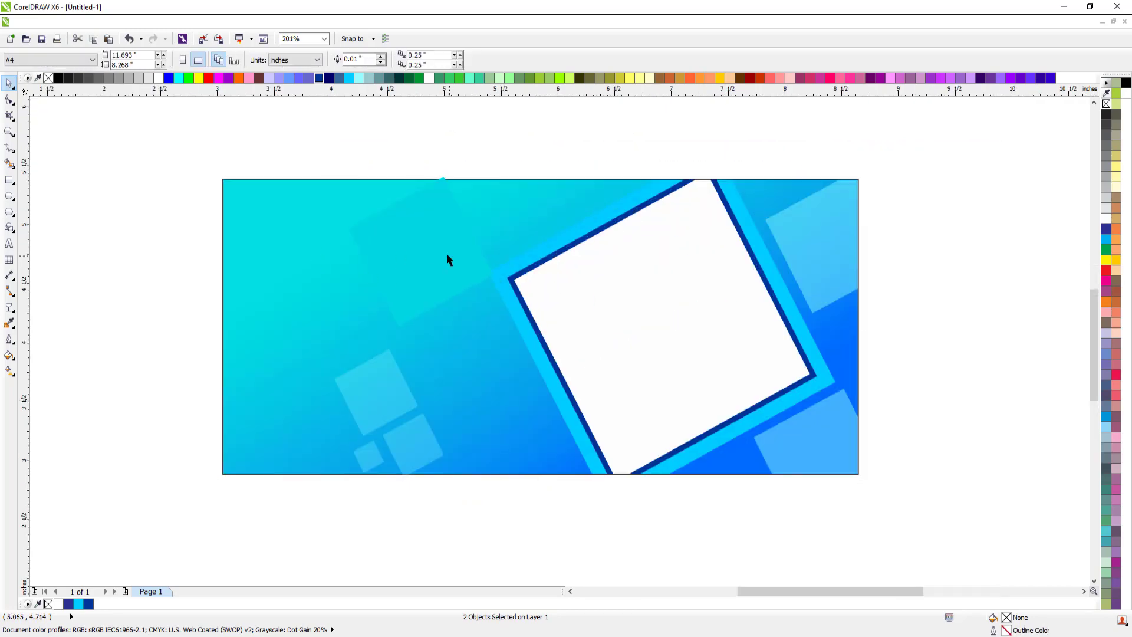
{"action": "key", "text": "ctrl+g"}
{"action": "key", "text": "alt+c"}
{"action": "key", "text": "w"}
{"action": "key", "text": "p"}
{"action": "left_click", "coordinate": [293, 275]}
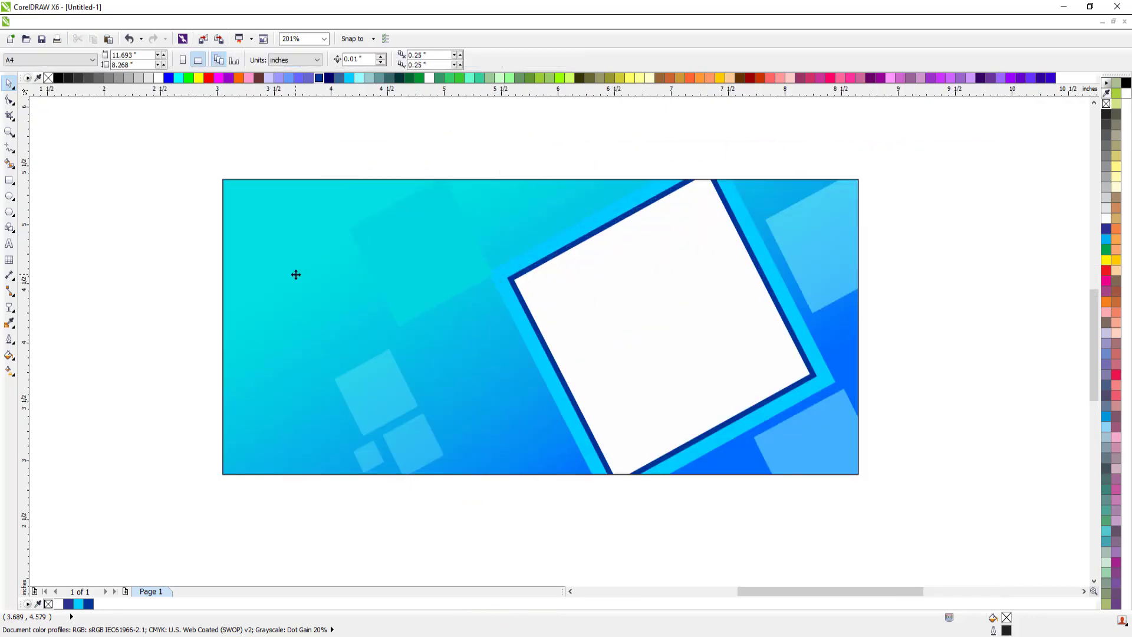
Duplicate the banner rectangle narrowed to about 3.41 inches wide from its left edge, and remove the copy's clipped contents
{"action": "scroll", "coordinate": [270, 210], "scroll_direction": "down", "scroll_amount": 5}
{"action": "scroll", "coordinate": [692, 328], "scroll_direction": "up", "scroll_amount": 5}
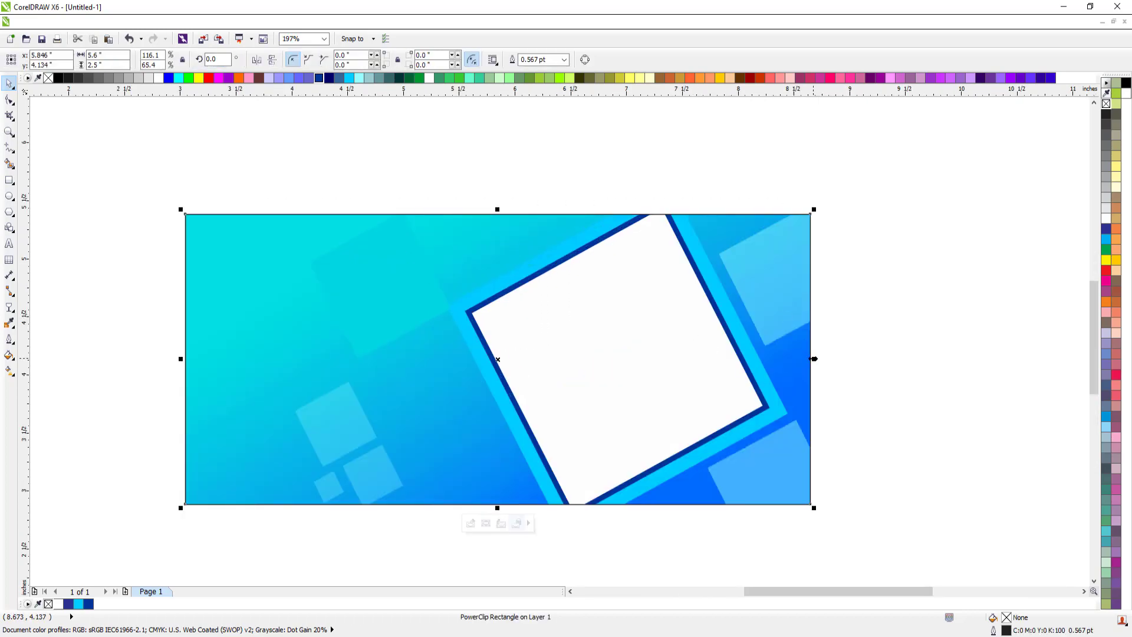
{"action": "left_click_drag", "start_coordinate": [814, 359], "coordinate": [569, 366]}
{"action": "right_click", "coordinate": [369, 321]}
{"action": "left_click", "coordinate": [432, 43]}
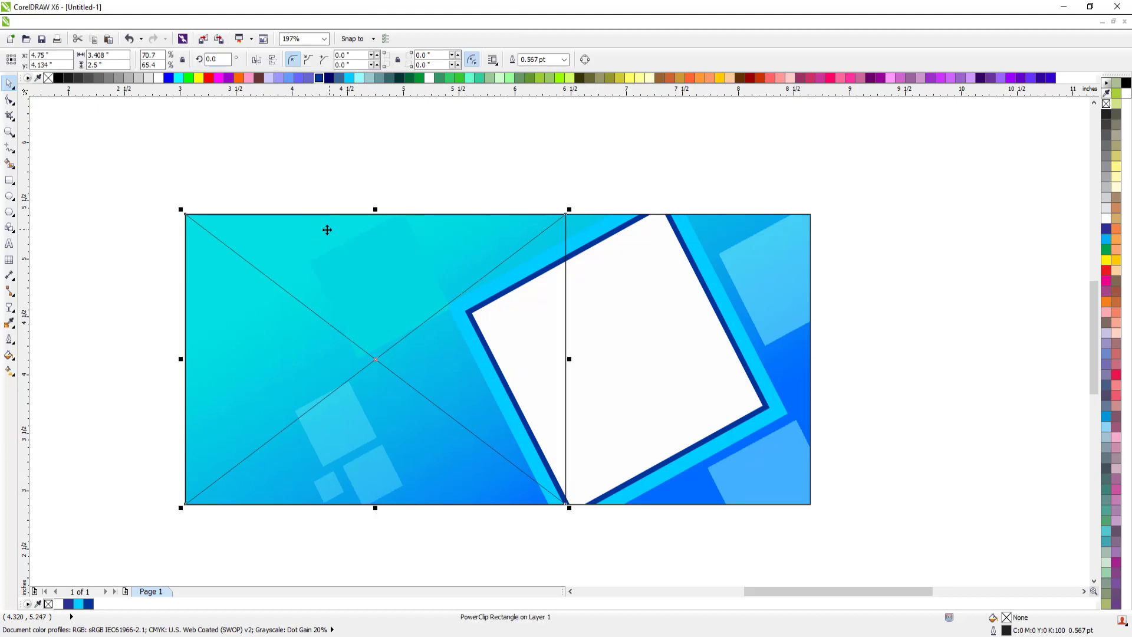
Turn the empty PowerClip copy into a plain rectangle and narrow it to a strip about 0.085 inches wide
{"action": "left_click_drag", "start_coordinate": [181, 359], "coordinate": [456, 360]}
{"action": "right_click", "coordinate": [497, 252]}
{"action": "mouse_move", "coordinate": [560, 276]}
{"action": "left_click", "coordinate": [654, 306]}
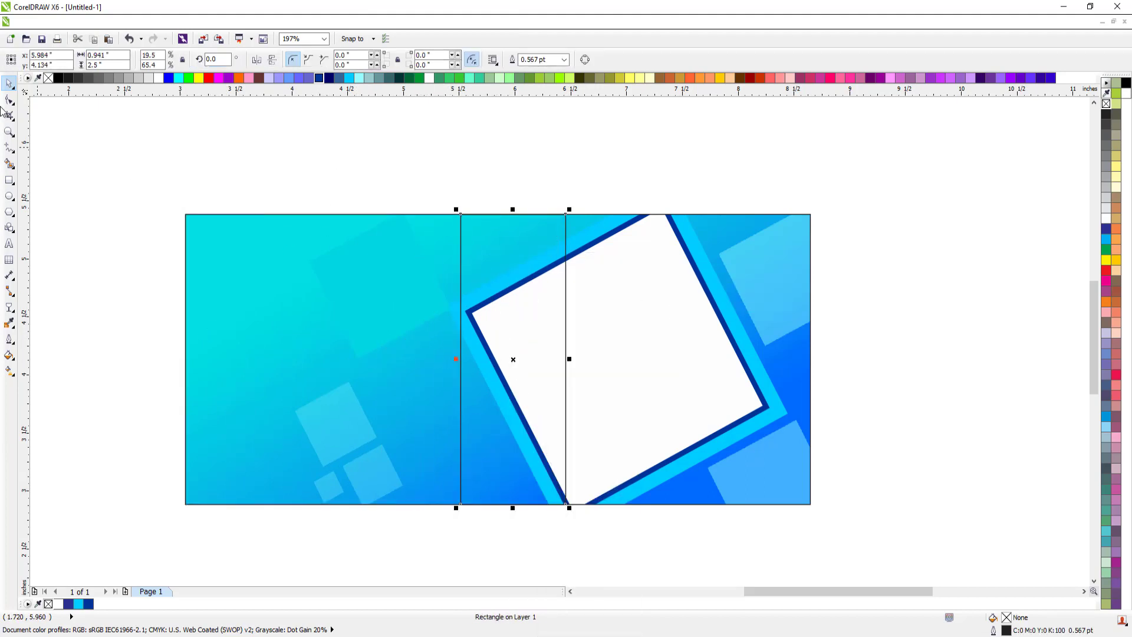
{"action": "left_click", "coordinate": [535, 261]}
{"action": "left_click", "coordinate": [463, 310]}
{"action": "left_click_drag", "start_coordinate": [456, 357], "coordinate": [555, 358]}
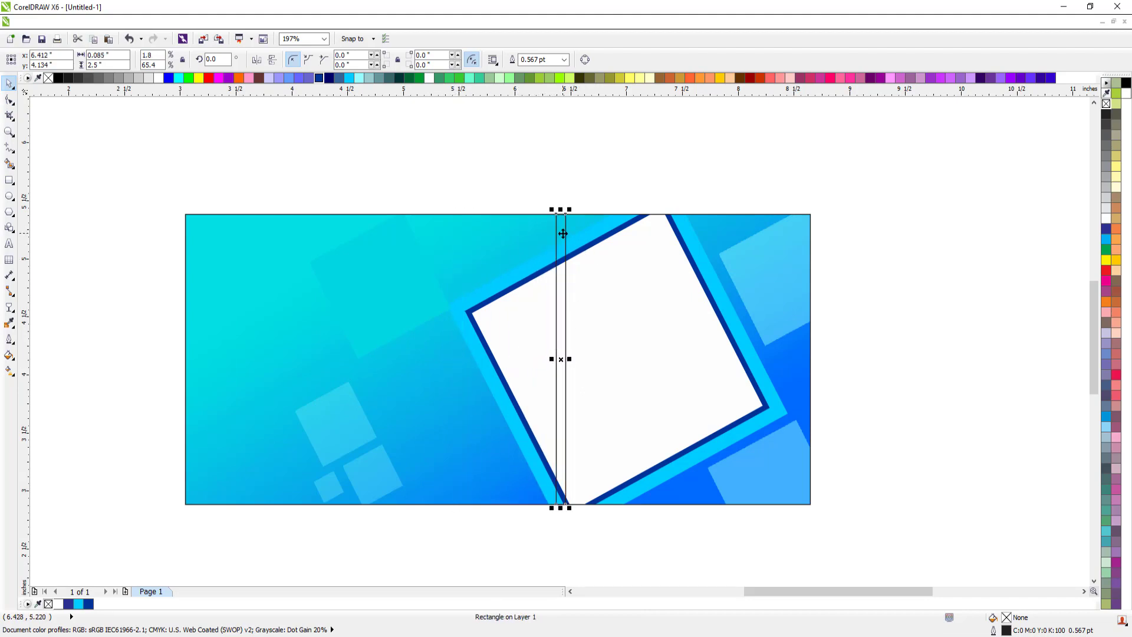
Skew the narrow strip to the slope of the tilted frame's left side and place it just outside that edge
{"action": "left_click", "coordinate": [563, 233]}
{"action": "left_click_drag", "start_coordinate": [561, 211], "coordinate": [401, 210]}
{"action": "scroll", "coordinate": [679, 532], "scroll_direction": "up", "scroll_amount": 1}
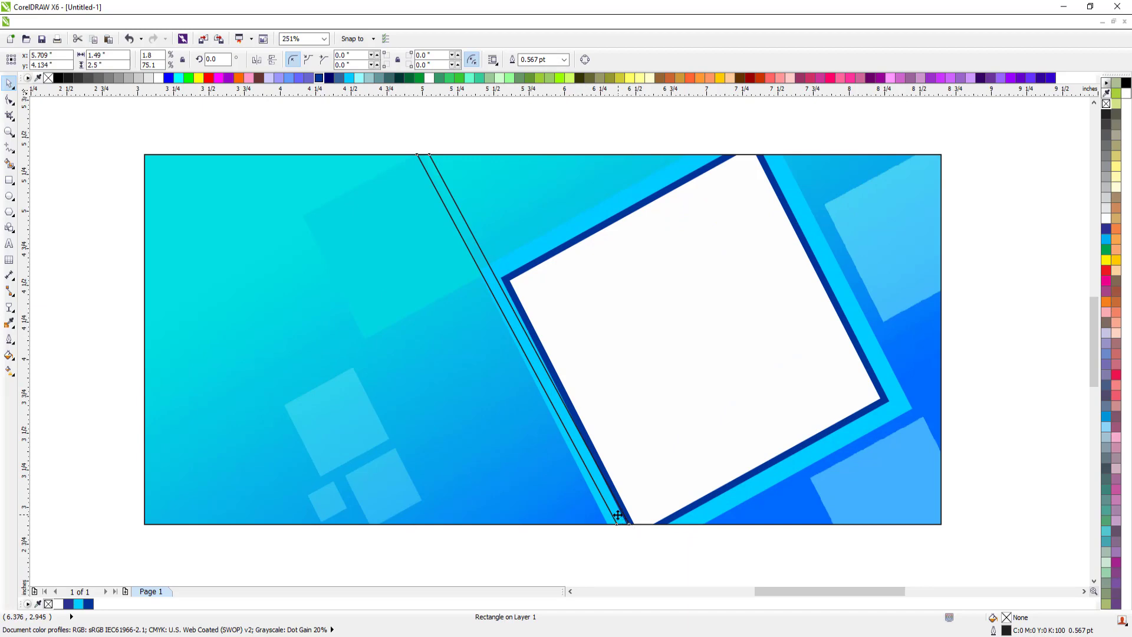
{"action": "left_click_drag", "start_coordinate": [618, 515], "coordinate": [598, 512]}
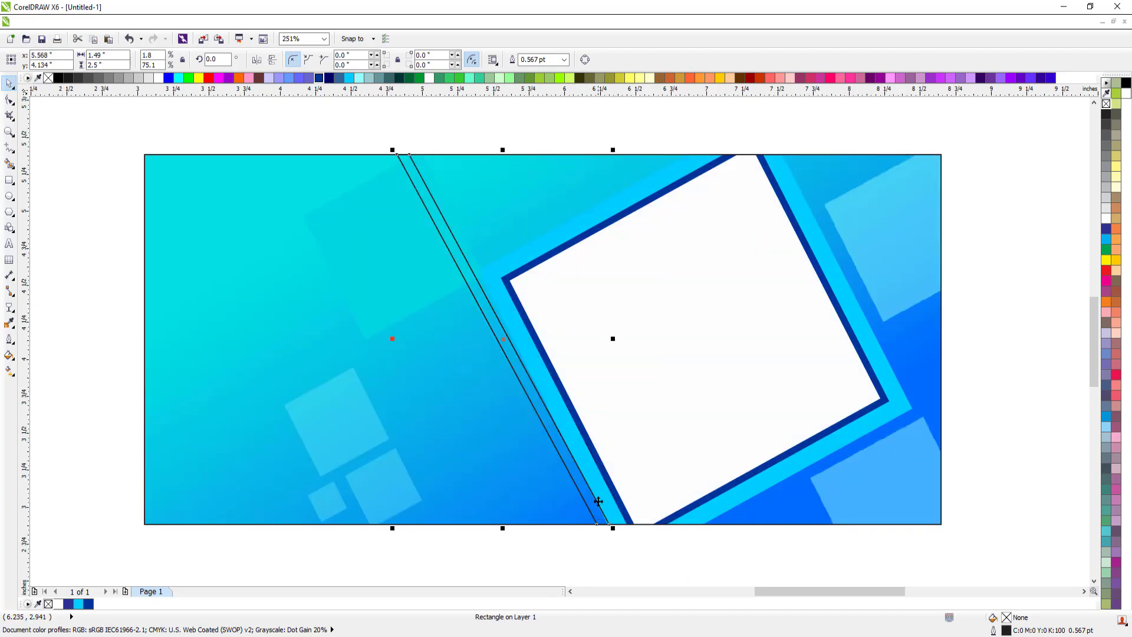
Fine-tune the diagonal strip's skew to an overall width of about 1.44 inches so it follows the frame's edge
{"action": "scroll", "coordinate": [413, 250], "scroll_direction": "down", "scroll_amount": 2}
{"action": "scroll", "coordinate": [474, 294], "scroll_direction": "up", "scroll_amount": 4}
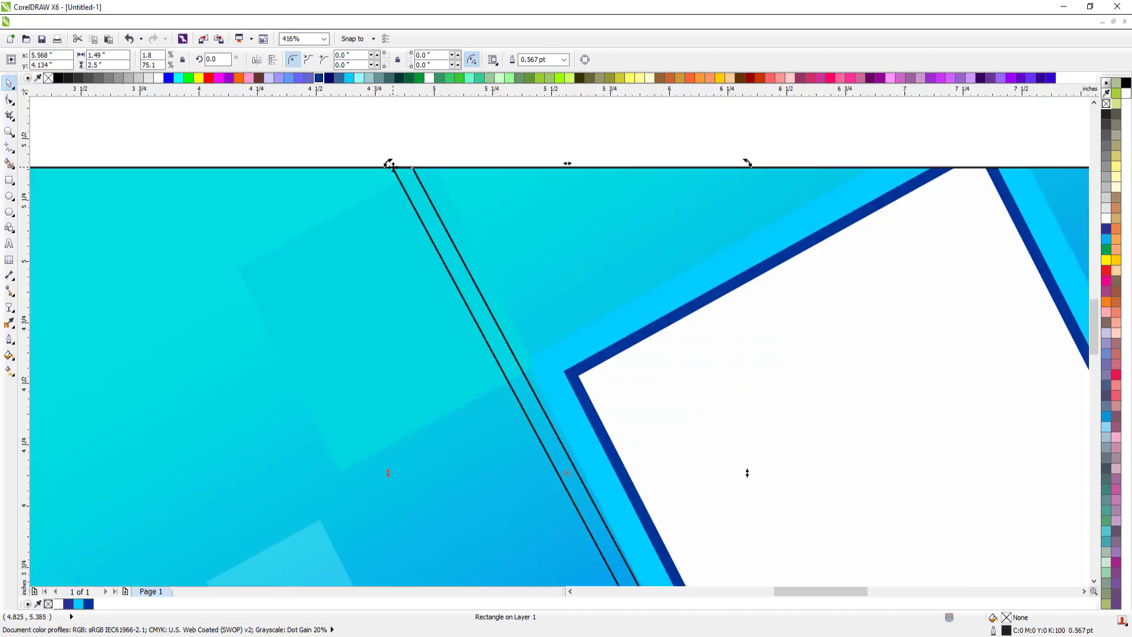
{"action": "left_click_drag", "start_coordinate": [566, 163], "coordinate": [579, 163]}
{"action": "scroll", "coordinate": [544, 203], "scroll_direction": "down", "scroll_amount": 3}
{"action": "scroll", "coordinate": [515, 303], "scroll_direction": "up", "scroll_amount": 2}
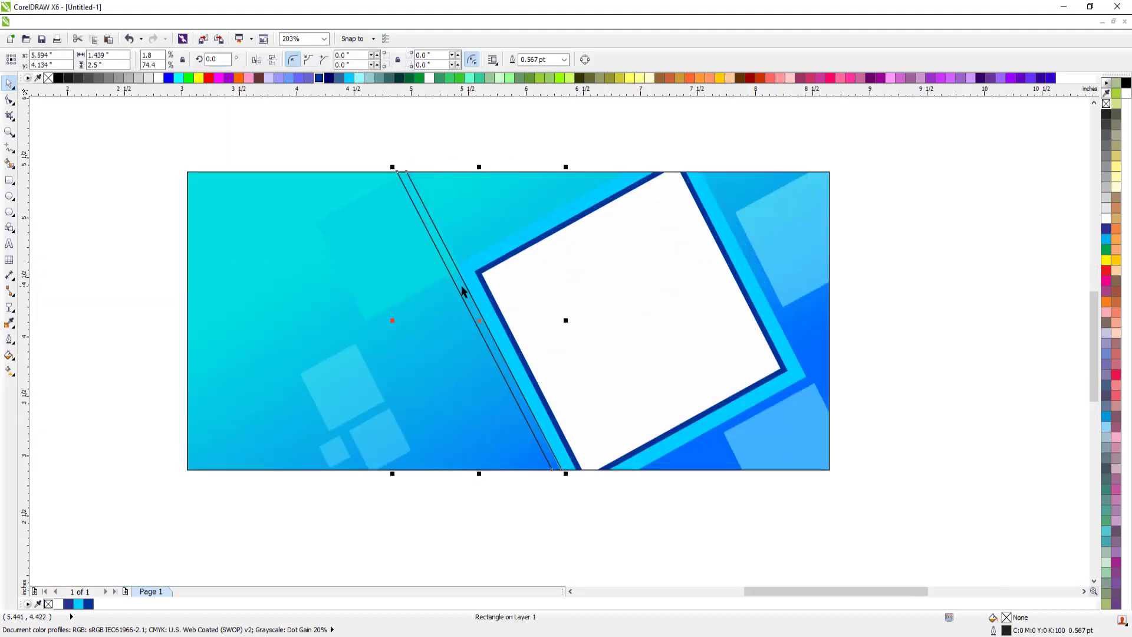
Fill the diagonal strip with white and remove its outline
{"action": "left_click", "coordinate": [1106, 218]}
{"action": "key", "text": "Escape"}
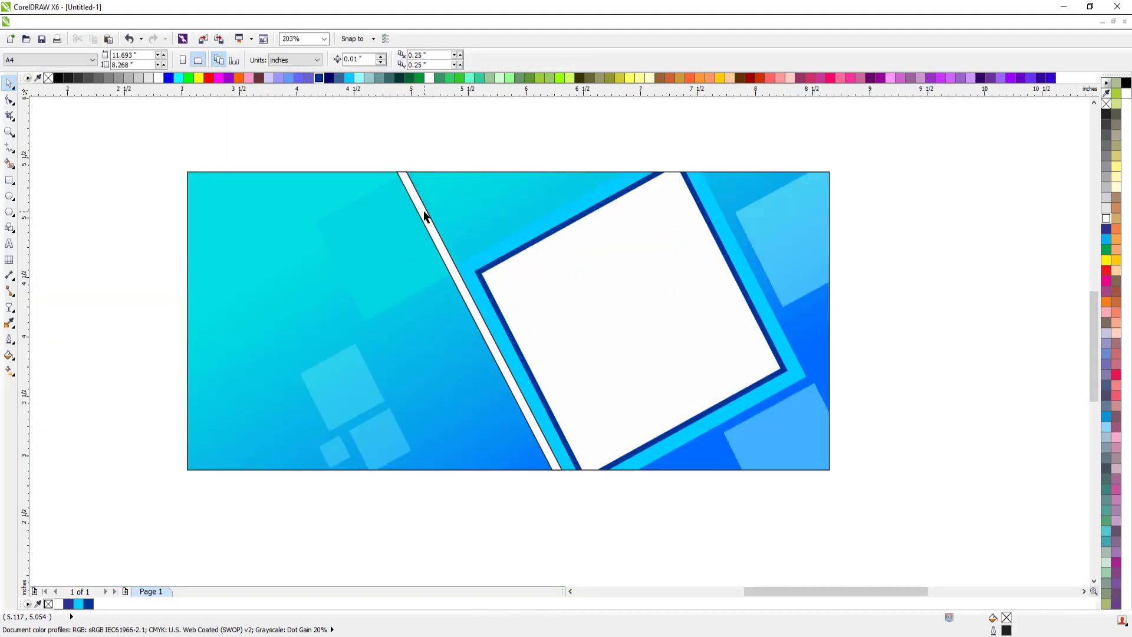
{"action": "left_click", "coordinate": [425, 215]}
{"action": "right_click", "coordinate": [1106, 104]}
{"action": "key", "text": "Escape"}
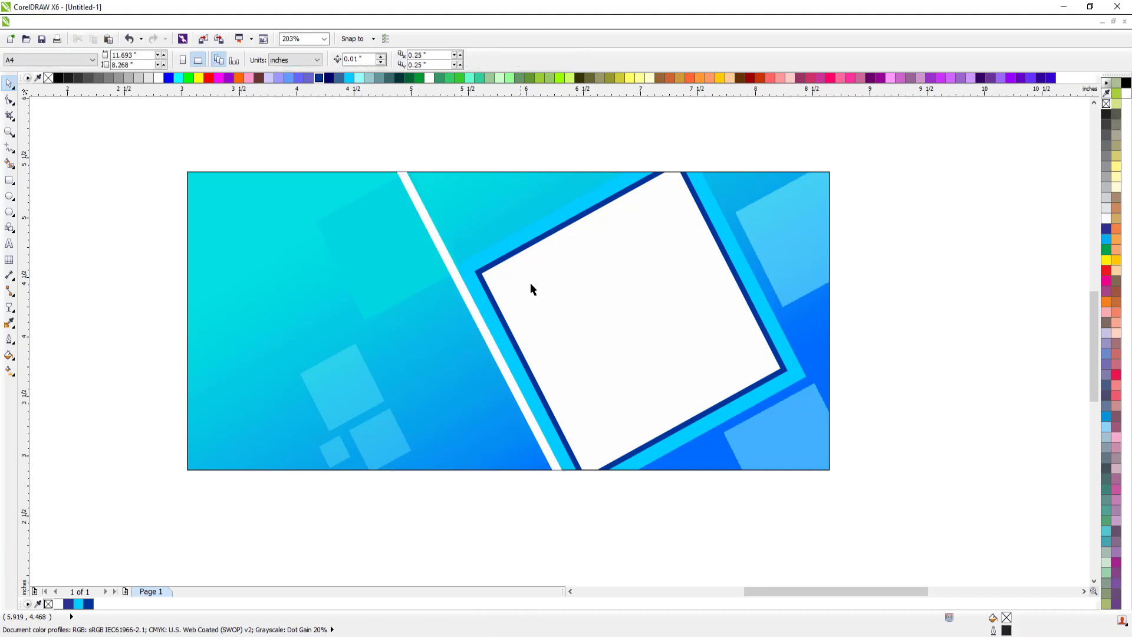
Reduce the white strip's skew slightly to an overall width of about 1.42 inches, working in wireframe view
{"action": "scroll", "coordinate": [530, 283], "scroll_direction": "down", "scroll_amount": 1}
{"action": "left_click", "coordinate": [463, 275]}
{"action": "key", "text": "F2"}
{"action": "left_click_drag", "start_coordinate": [392, 198], "coordinate": [633, 392]}
{"action": "key", "text": "Escape"}
{"action": "left_click", "coordinate": [442, 310]}
{"action": "left_click", "coordinate": [441, 309]}
{"action": "scroll", "coordinate": [441, 309], "scroll_direction": "down", "scroll_amount": 3}
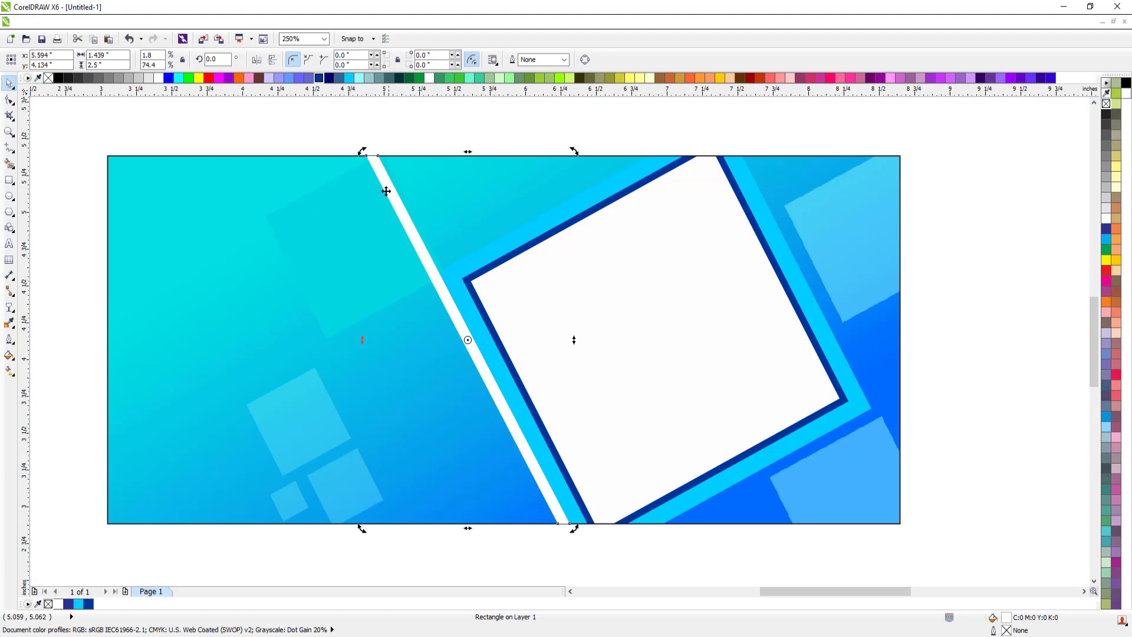
{"action": "key", "text": "shift+F9"}
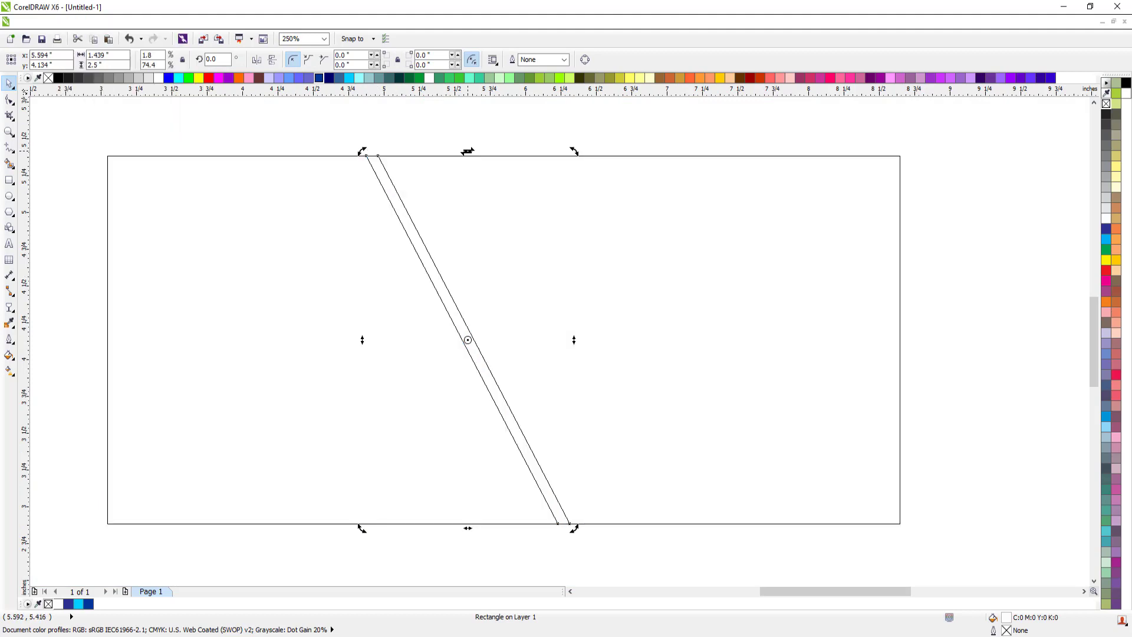
{"action": "left_click_drag", "start_coordinate": [468, 151], "coordinate": [470, 152]}
{"action": "key", "text": "shift+F9"}
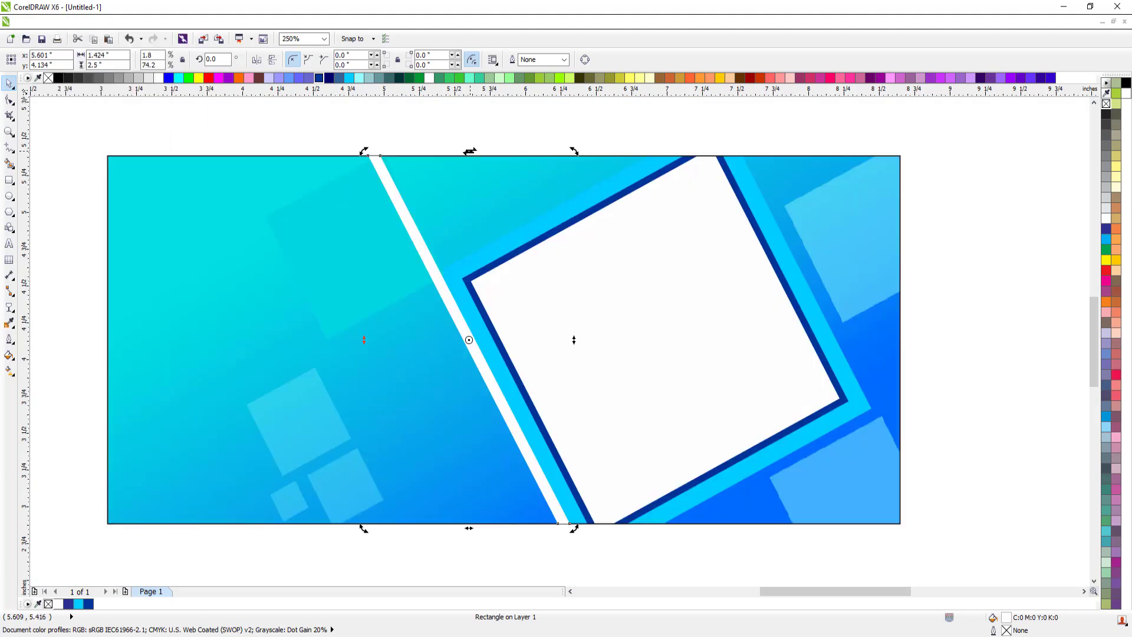
Try a dark blue #003399 fill on the frame's outer cyan square and undo it
{"action": "left_click_drag", "start_coordinate": [347, 129], "coordinate": [1018, 525]}
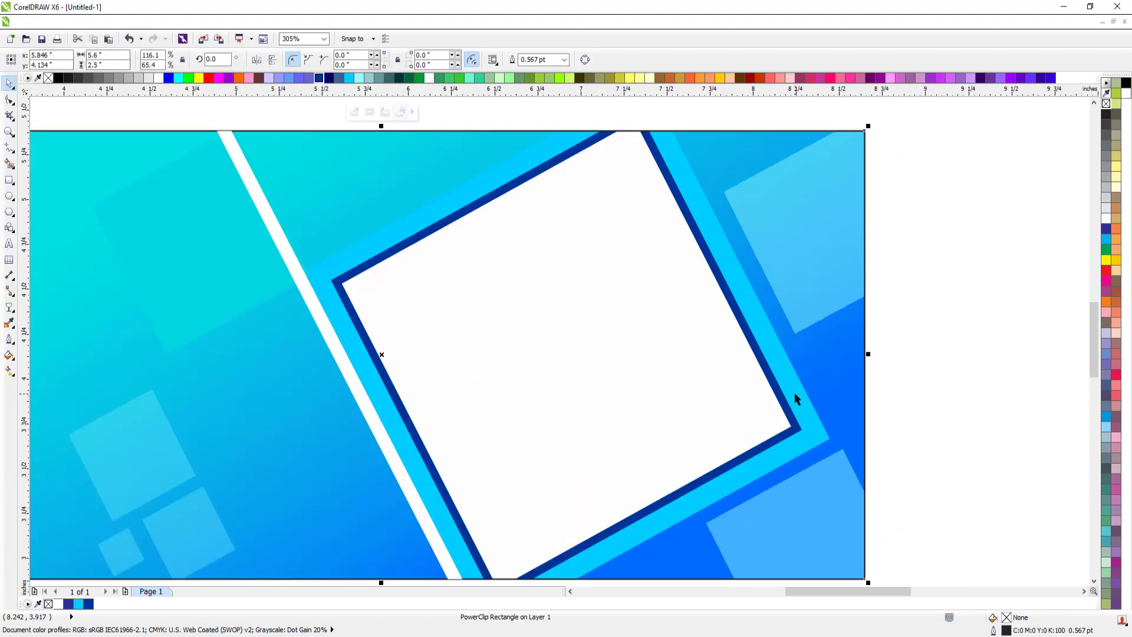
{"action": "left_click", "coordinate": [795, 394], "text": "ctrl"}
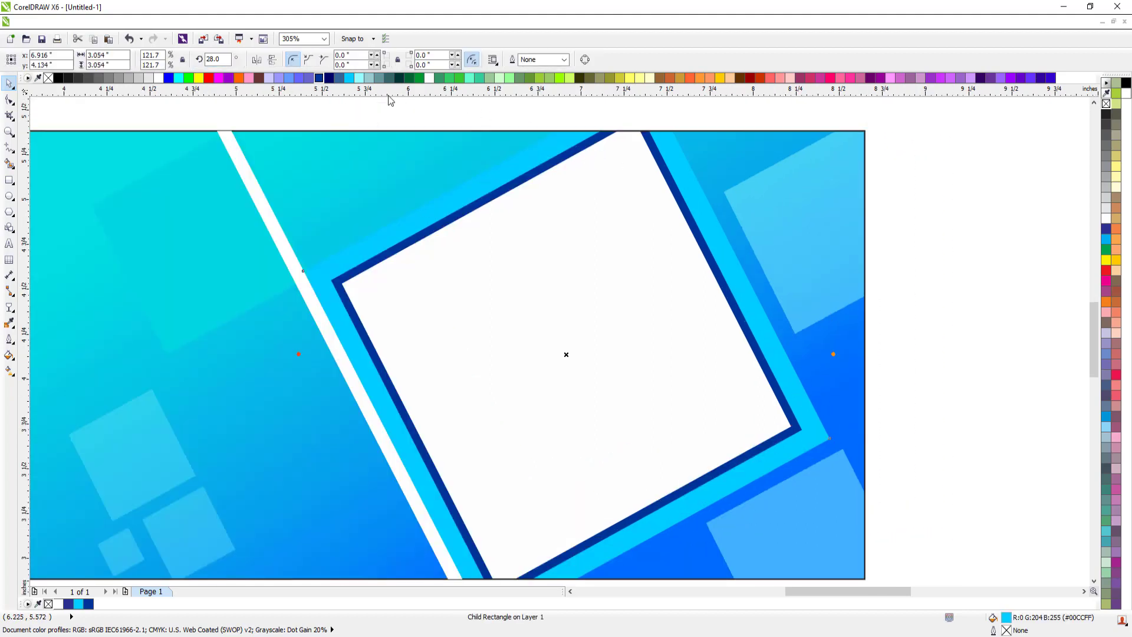
{"action": "left_click", "coordinate": [319, 78]}
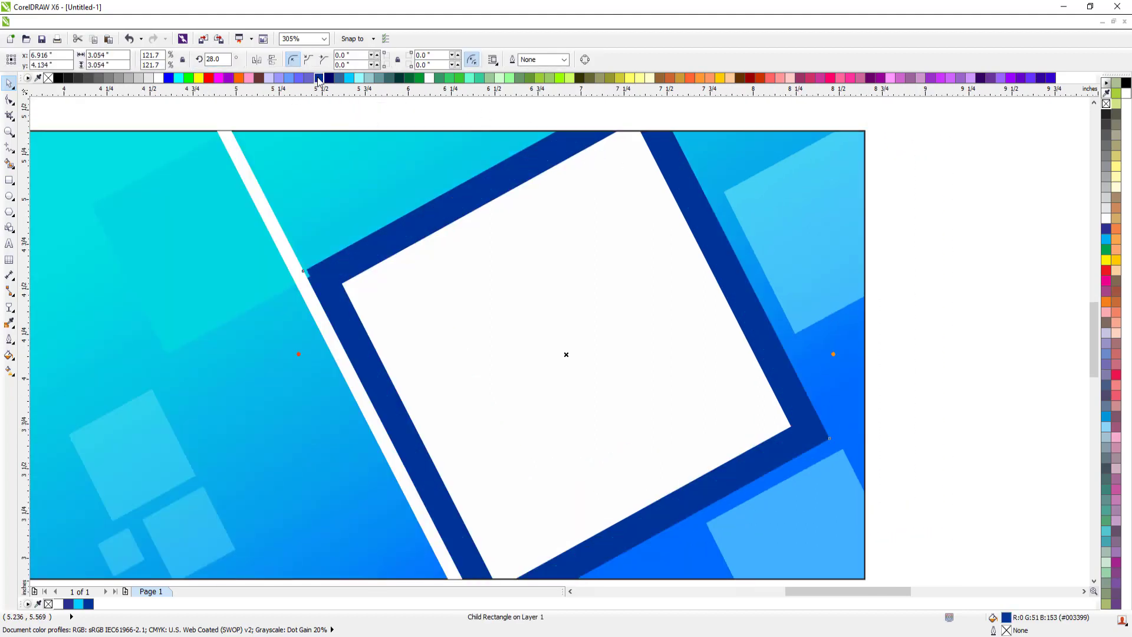
{"action": "key", "text": "ctrl+z"}
Edit the banner's PowerClip contents and recolor the frame's outer cyan square to the darker blue #07B7E3
{"action": "right_click", "coordinate": [373, 232]}
{"action": "left_click", "coordinate": [405, 285]}
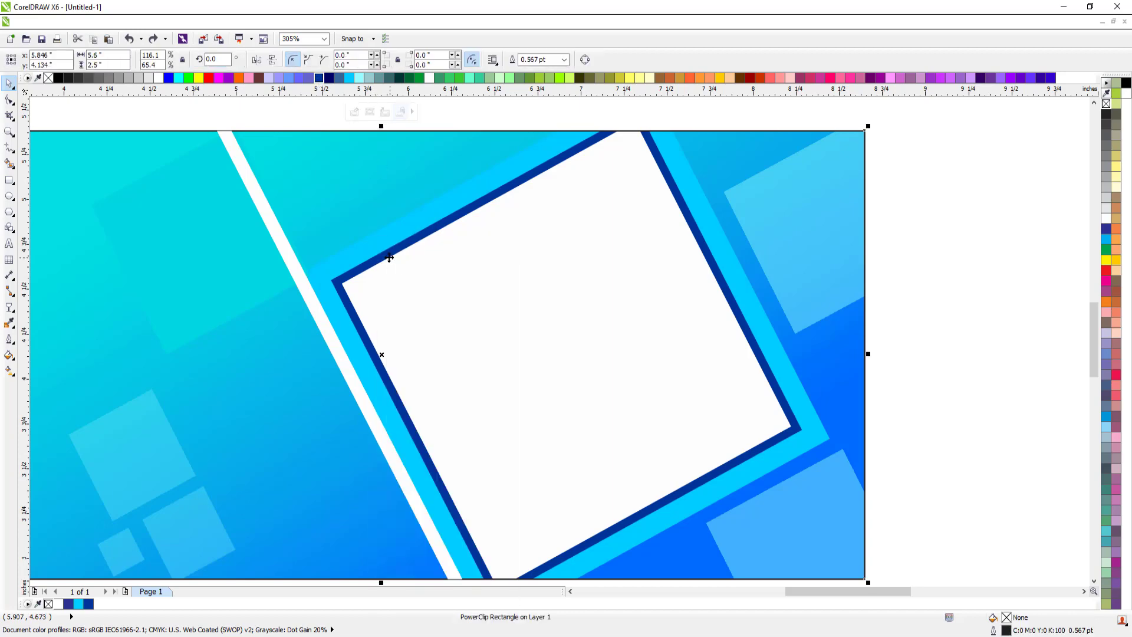
{"action": "right_click", "coordinate": [376, 243]}
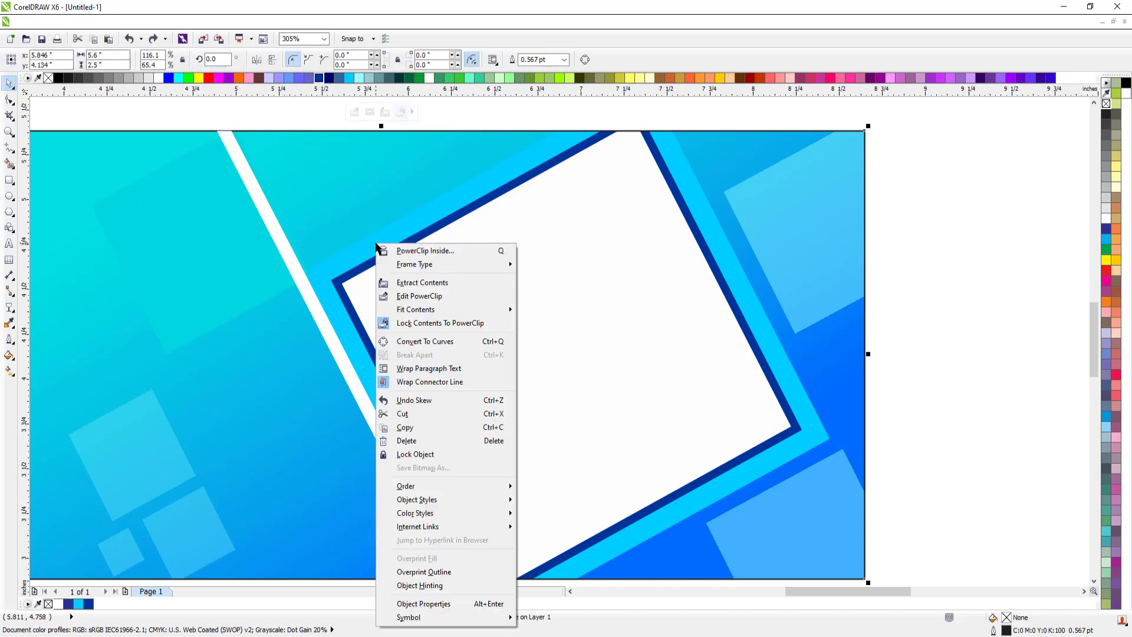
{"action": "left_click", "coordinate": [424, 296]}
{"action": "left_click", "coordinate": [380, 234]}
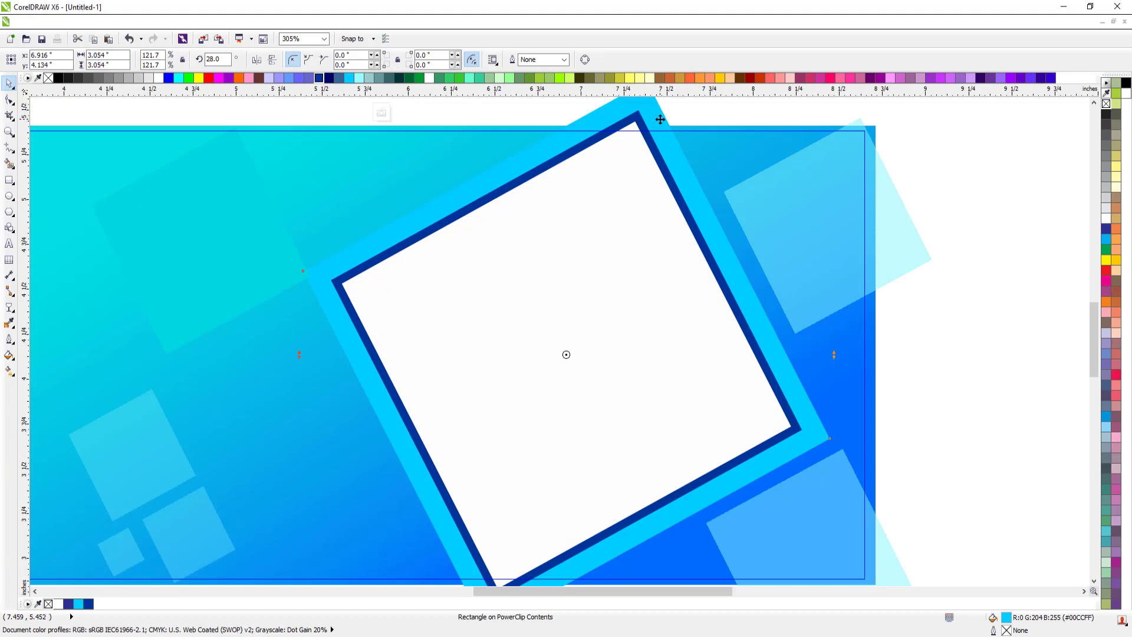
{"action": "left_click_drag", "start_coordinate": [660, 119], "coordinate": [679, 132]}
{"action": "key", "text": "ctrl+z"}
{"action": "double_click", "coordinate": [1008, 619]}
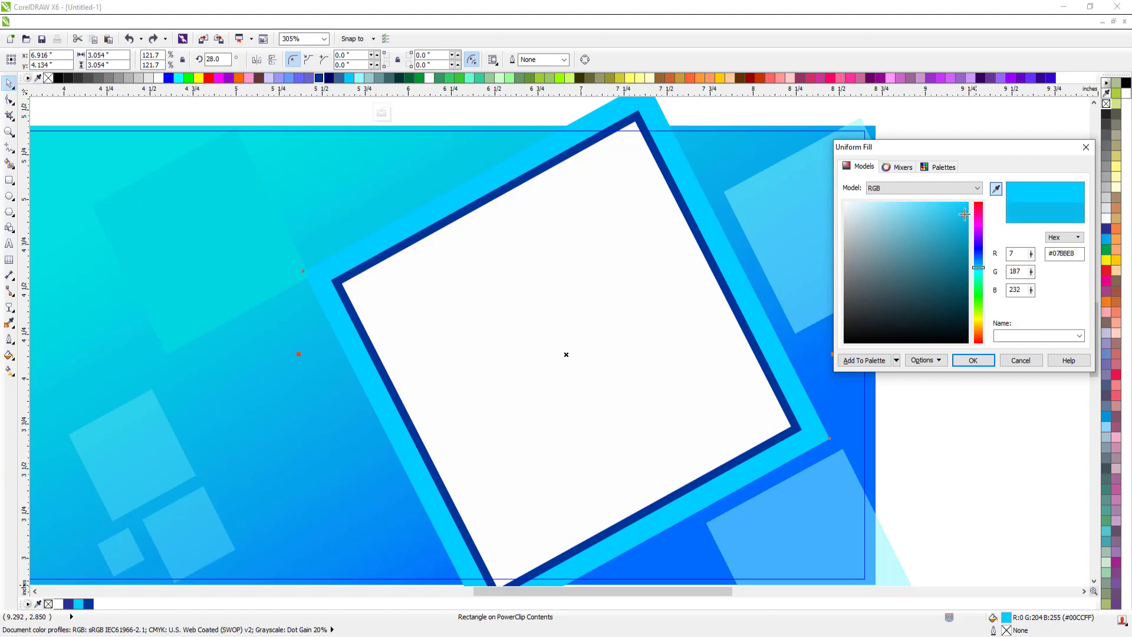
{"action": "left_click", "coordinate": [973, 361]}
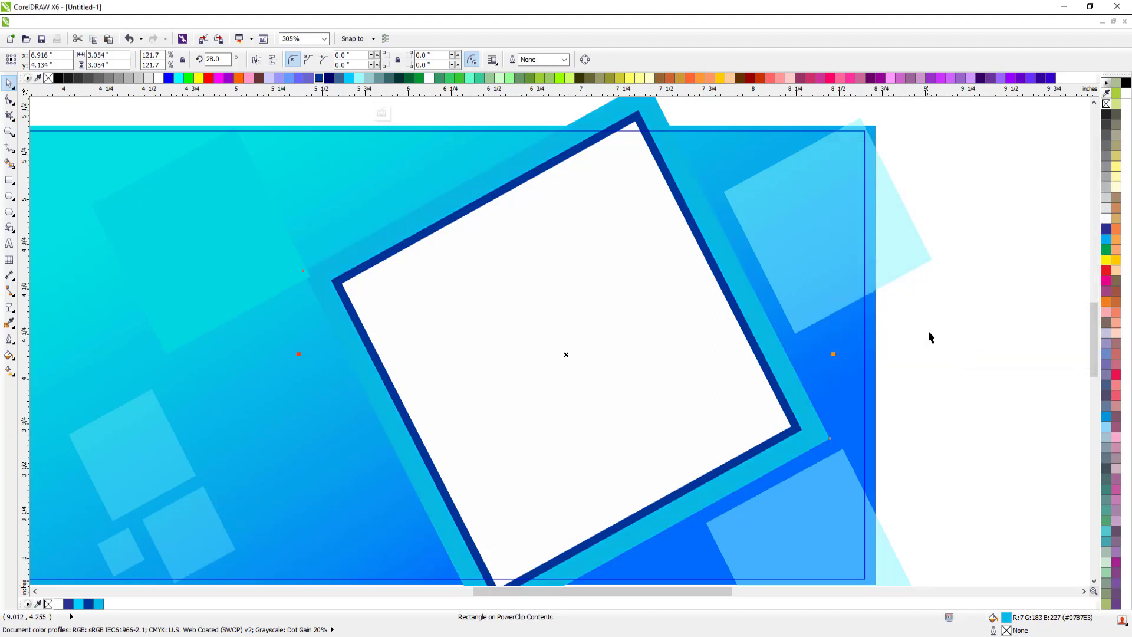
{"action": "left_click", "coordinate": [946, 323], "text": "ctrl"}
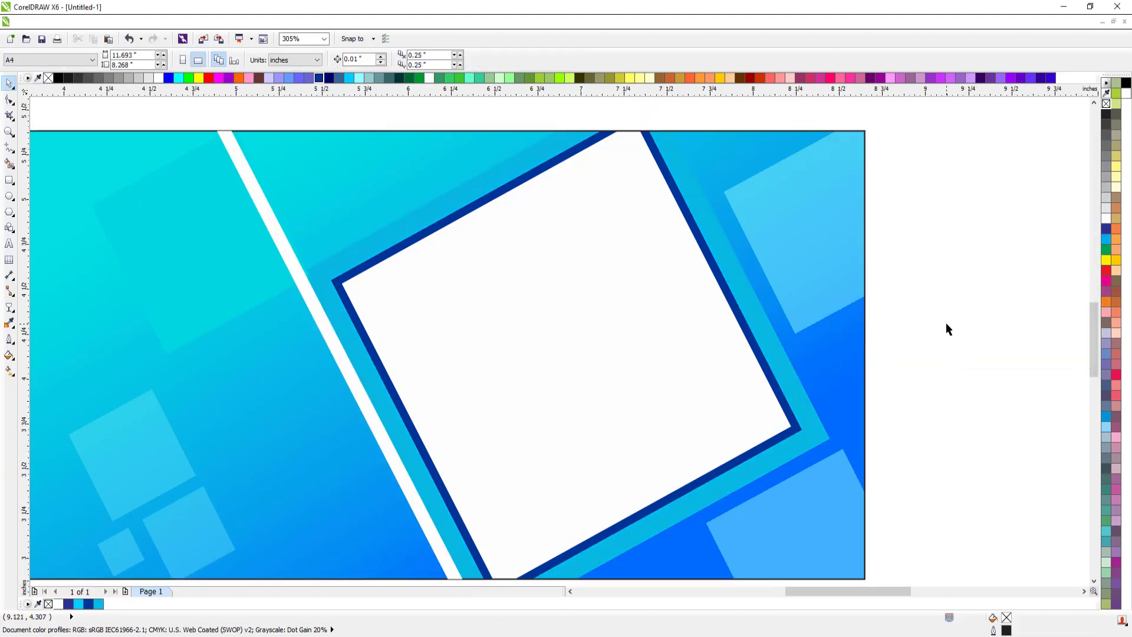
Stretch the white diagonal strip about its center to an overall width of about 1.45 inches
{"action": "left_click", "coordinate": [289, 243]}
{"action": "scroll", "coordinate": [327, 243], "scroll_direction": "down", "scroll_amount": 1}
{"action": "key", "text": "F2"}
{"action": "left_click_drag", "start_coordinate": [171, 154], "coordinate": [621, 446]}
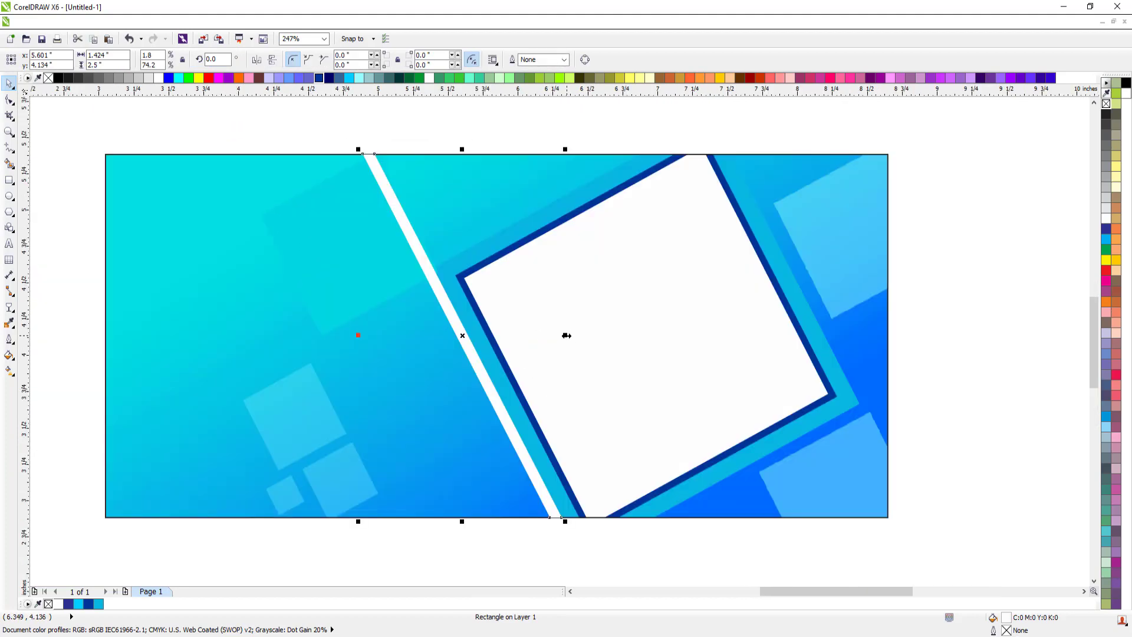
{"action": "left_click_drag", "start_coordinate": [566, 336], "coordinate": [568, 334]}
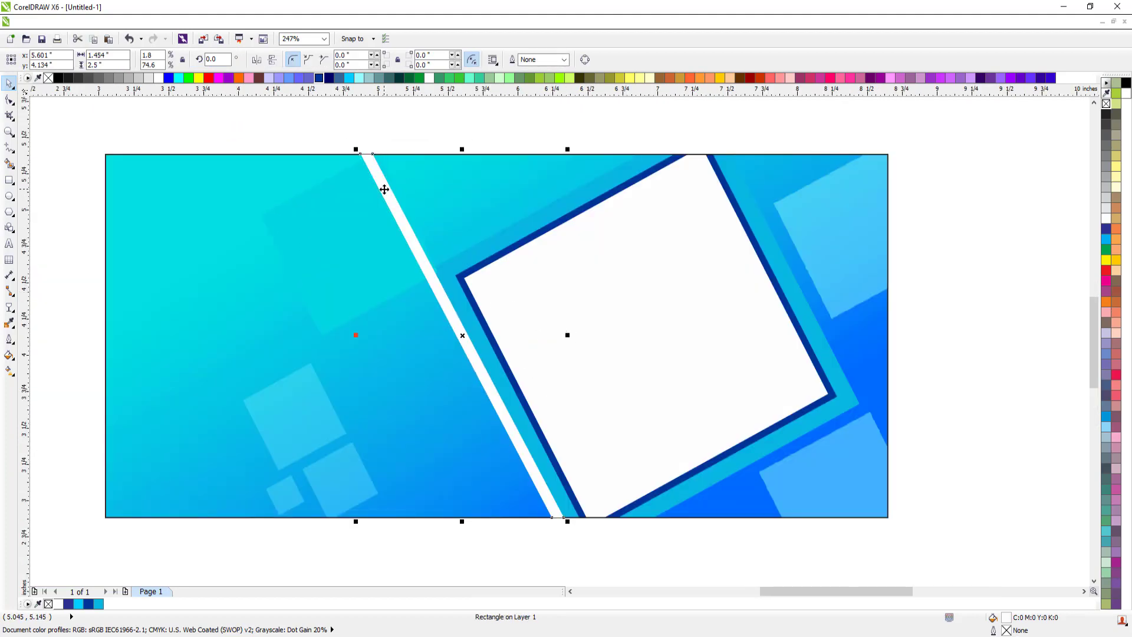
Reduce the white diagonal strip's skew slightly to an overall width of about 1.42 inches
{"action": "left_click_drag", "start_coordinate": [461, 150], "coordinate": [466, 150]}
{"action": "key", "text": "Escape"}
{"action": "scroll", "coordinate": [485, 239], "scroll_direction": "down", "scroll_amount": 1}
{"action": "key", "text": "F2"}
{"action": "left_click_drag", "start_coordinate": [327, 162], "coordinate": [667, 425]}
{"action": "left_click", "coordinate": [538, 388]}
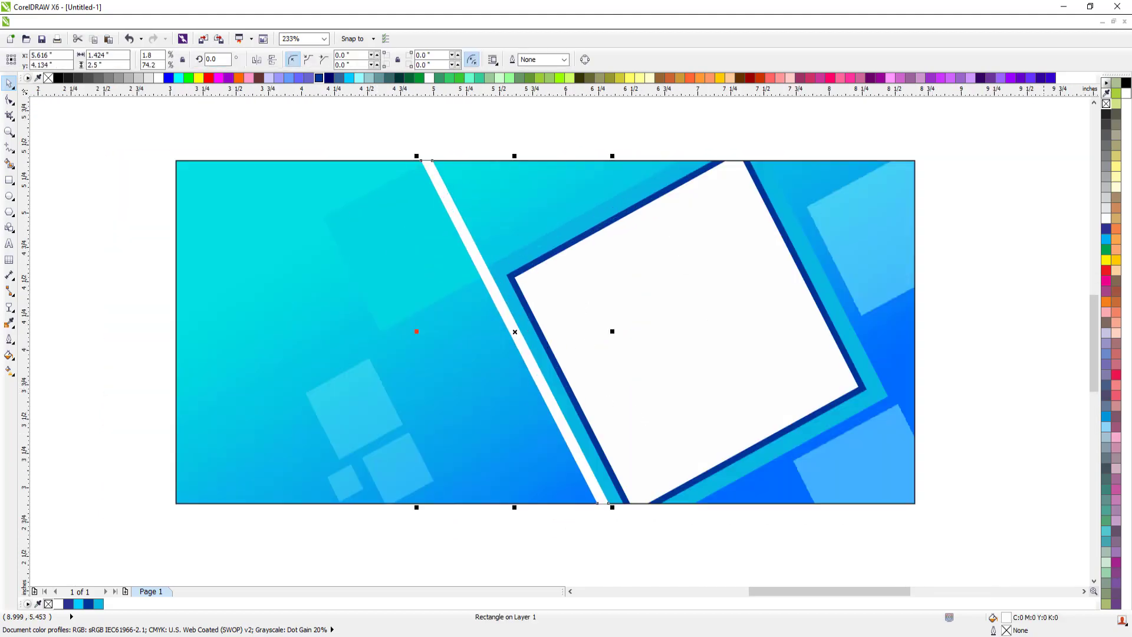
Turn a black copy behind the diagonal strip into a shadow: 300 dpi CMYK bitmap with an 8-pixel Gaussian blur
{"action": "left_click", "coordinate": [1126, 84]}
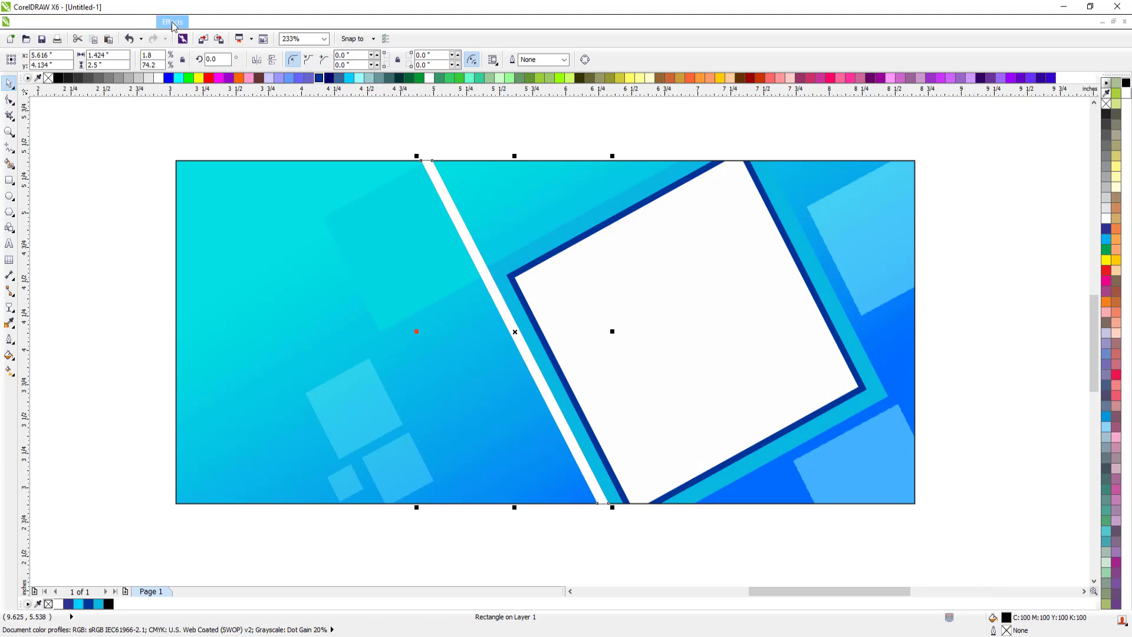
{"action": "left_click", "coordinate": [170, 23]}
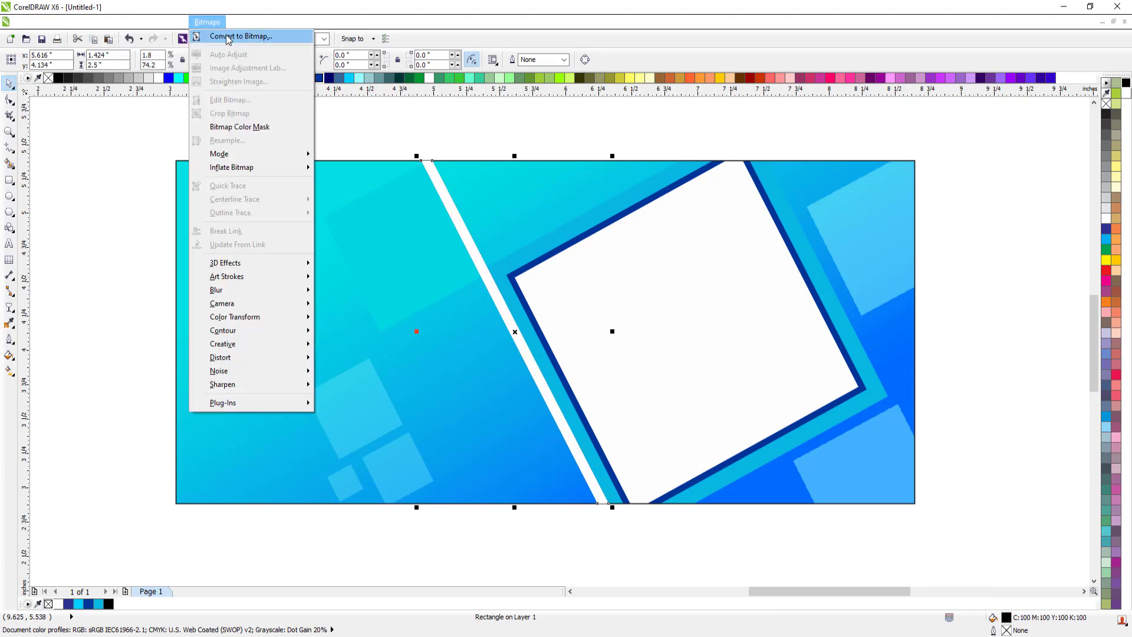
{"action": "left_click", "coordinate": [235, 36]}
{"action": "left_click", "coordinate": [528, 394]}
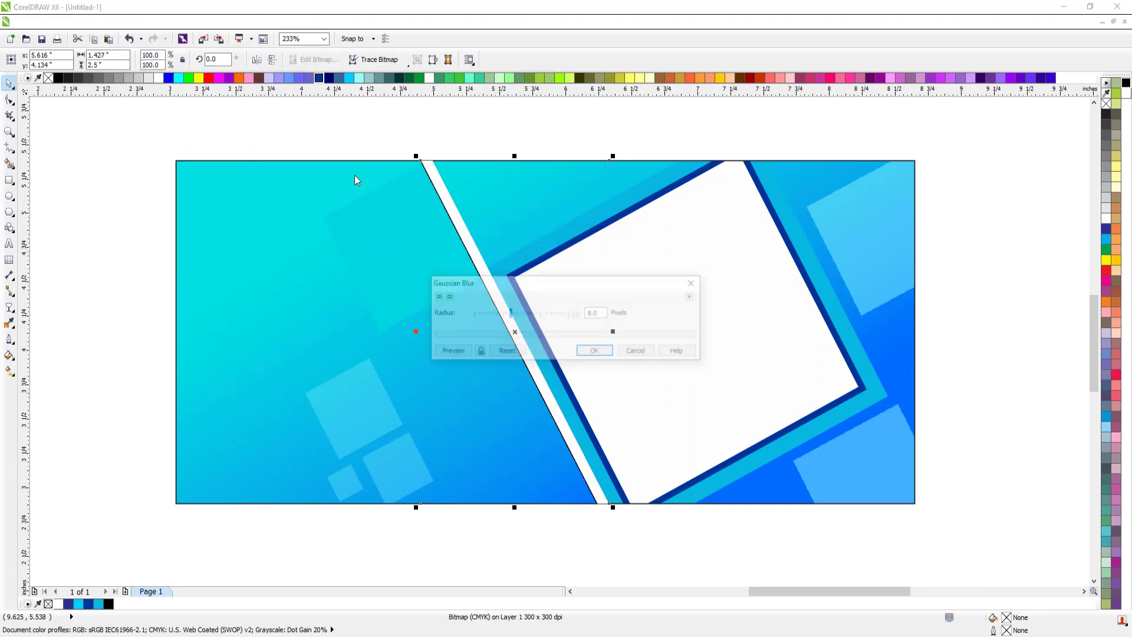
{"action": "left_click", "coordinate": [478, 353]}
{"action": "left_click", "coordinate": [592, 352]}
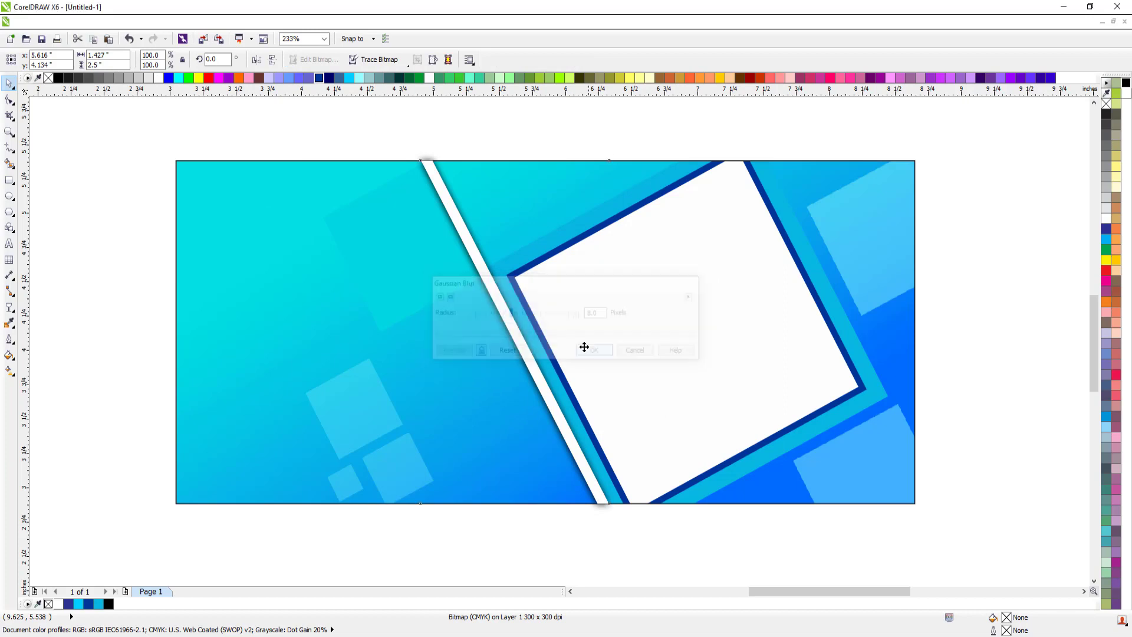
Group the diagonal strip with its blurred shadow and PowerClip the group inside the banner rectangle
{"action": "left_click_drag", "start_coordinate": [359, 125], "coordinate": [675, 538]}
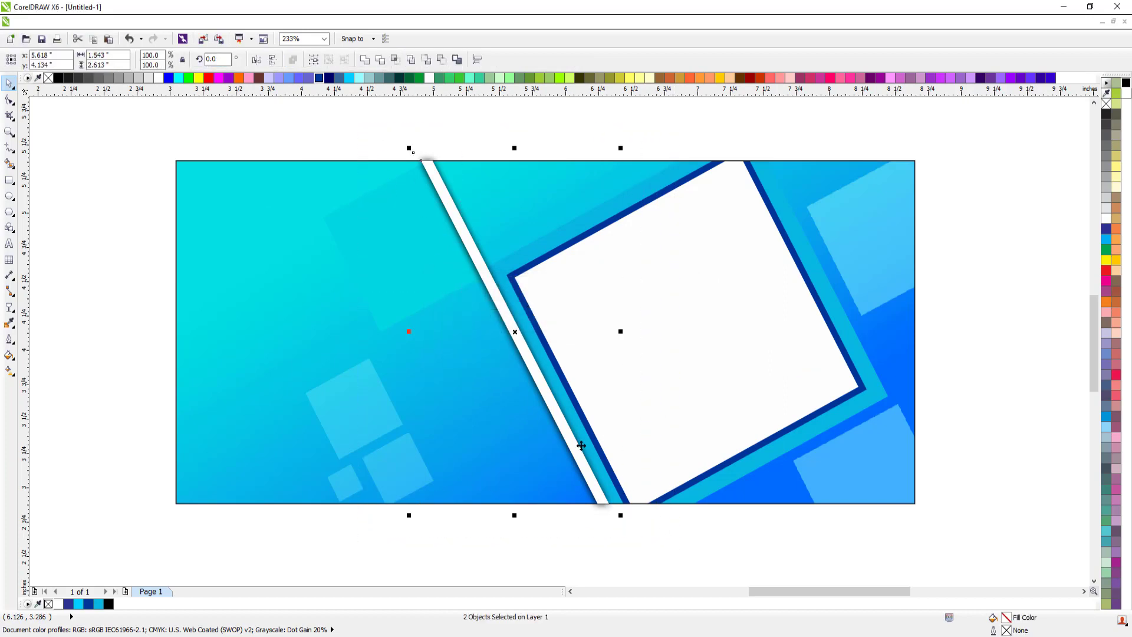
{"action": "key", "text": "ctrl+g"}
{"action": "key", "text": "alt+c"}
{"action": "key", "text": "w"}
{"action": "key", "text": "p"}
{"action": "left_click", "coordinate": [370, 356]}
{"action": "key", "text": "Escape"}
Draw a rectangle above the square frame and reshape it into a thin bar about 2.14 inches wide
{"action": "key", "text": "F3"}
{"action": "key", "text": "F2"}
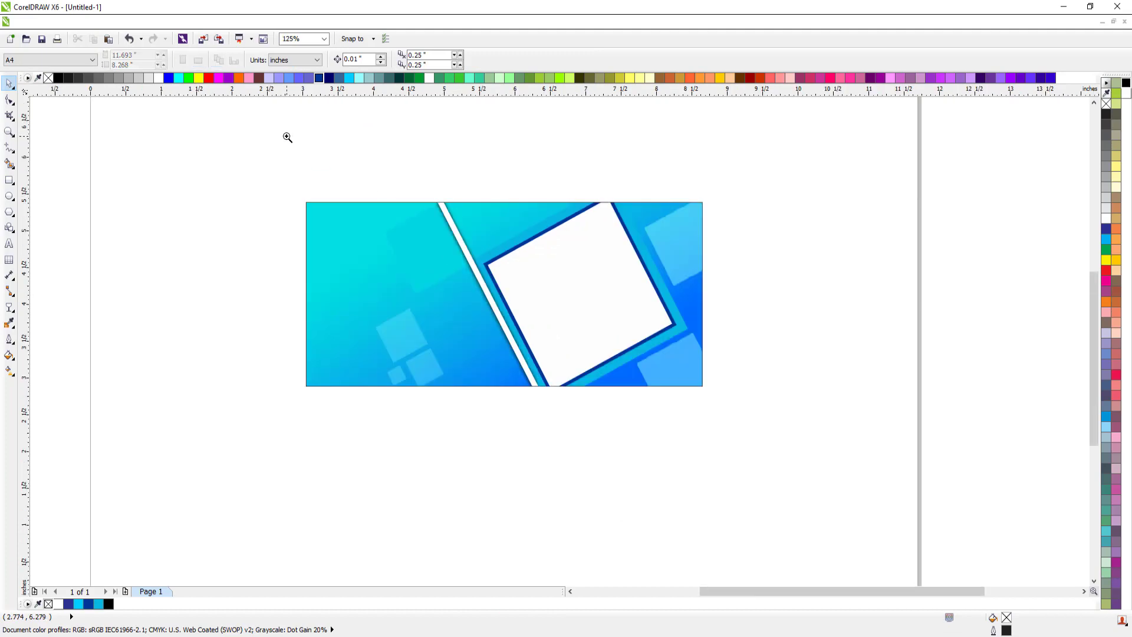
{"action": "left_click_drag", "start_coordinate": [288, 139], "coordinate": [784, 455]}
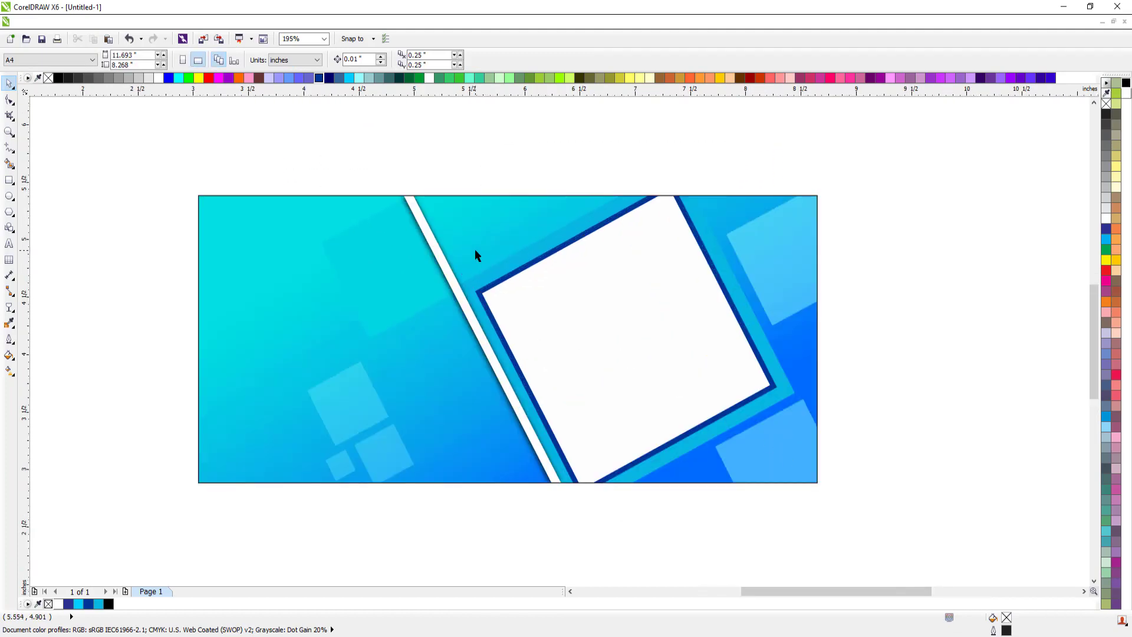
{"action": "left_click", "coordinate": [9, 179]}
{"action": "left_click_drag", "start_coordinate": [443, 200], "coordinate": [549, 269]}
{"action": "scroll", "coordinate": [538, 254], "scroll_direction": "down", "scroll_amount": 2}
{"action": "scroll", "coordinate": [530, 224], "scroll_direction": "up", "scroll_amount": 3}
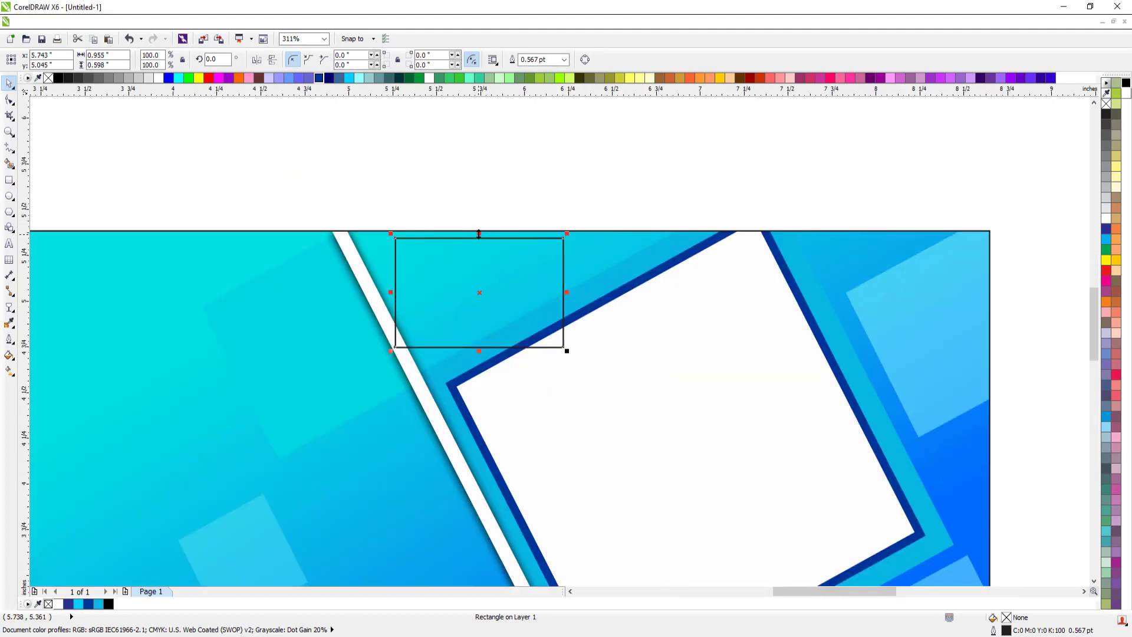
{"action": "left_click_drag", "start_coordinate": [479, 234], "coordinate": [760, 197]}
Skew the thin bar parallel to the frame's upper edge, at about 27.3 degrees, and position it along that edge
{"action": "left_click", "coordinate": [767, 337]}
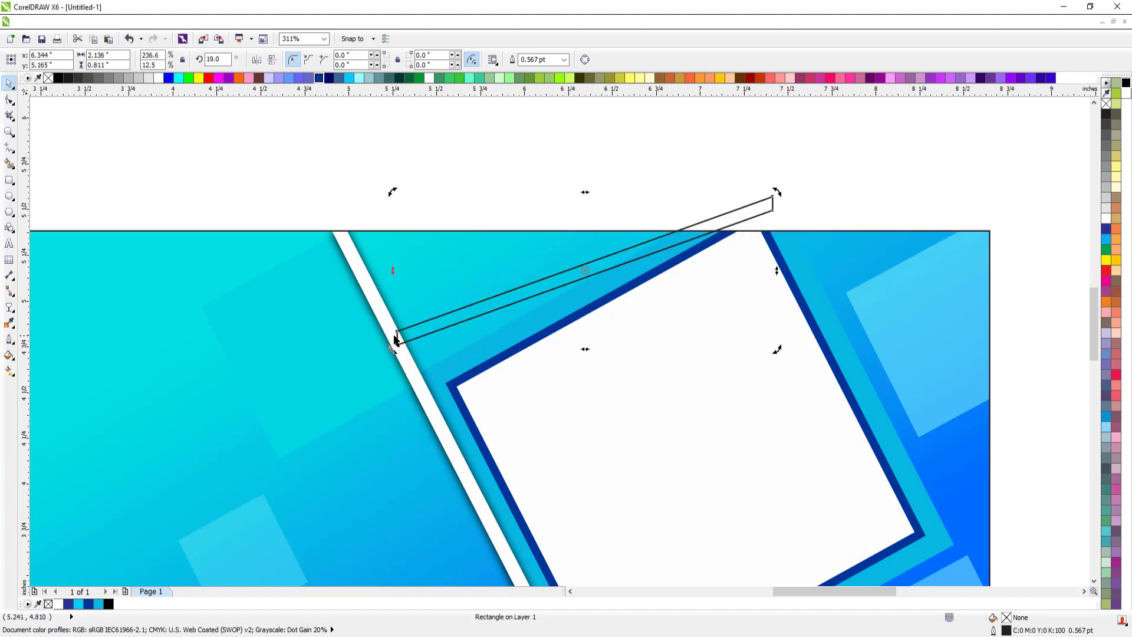
{"action": "left_click_drag", "start_coordinate": [395, 269], "coordinate": [395, 337]}
{"action": "left_click_drag", "start_coordinate": [600, 287], "coordinate": [588, 263]}
Fill the slanted bar white, remove its outline and move it so its lower end meets the diagonal strip
{"action": "left_click", "coordinate": [1106, 218]}
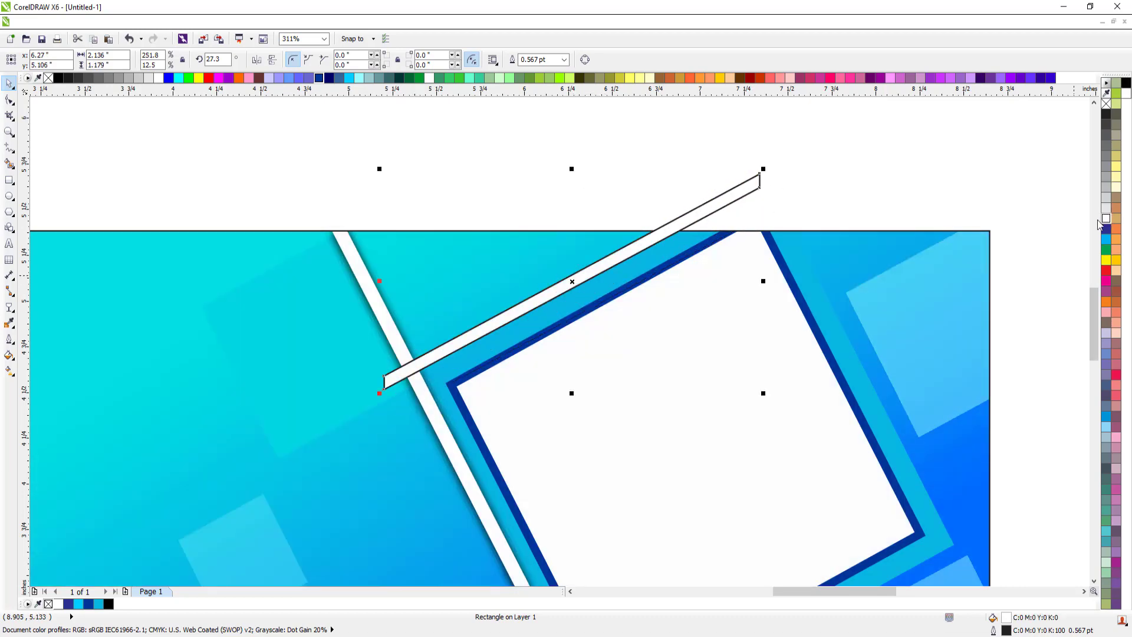
{"action": "right_click", "coordinate": [1106, 103]}
{"action": "left_click_drag", "start_coordinate": [646, 234], "coordinate": [683, 236]}
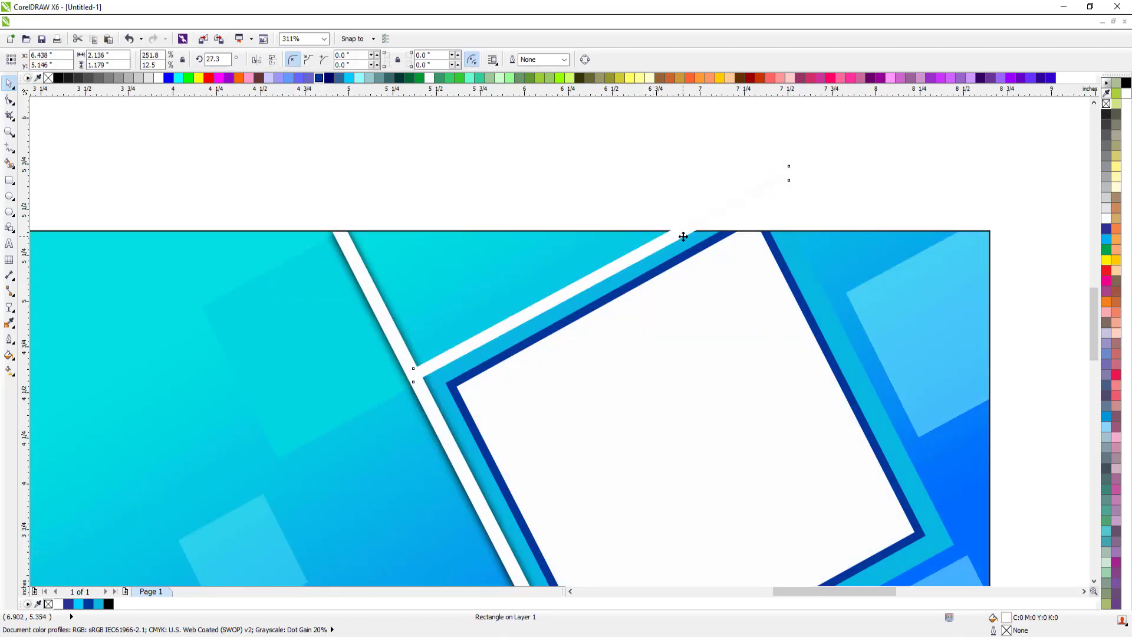
Make a shadow from a black copy behind the slanted bar: convert it to a bitmap and apply an 8-pixel Gaussian blur
{"action": "scroll", "coordinate": [682, 236], "scroll_direction": "down", "scroll_amount": 2}
{"action": "scroll", "coordinate": [668, 254], "scroll_direction": "up", "scroll_amount": 2}
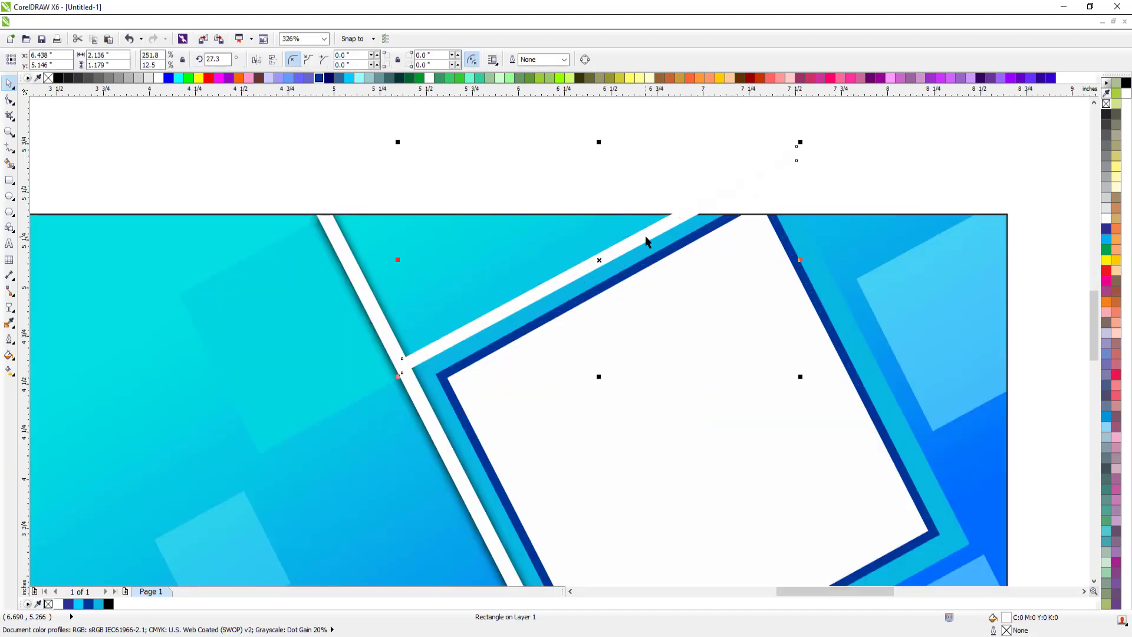
{"action": "left_click", "coordinate": [1125, 86]}
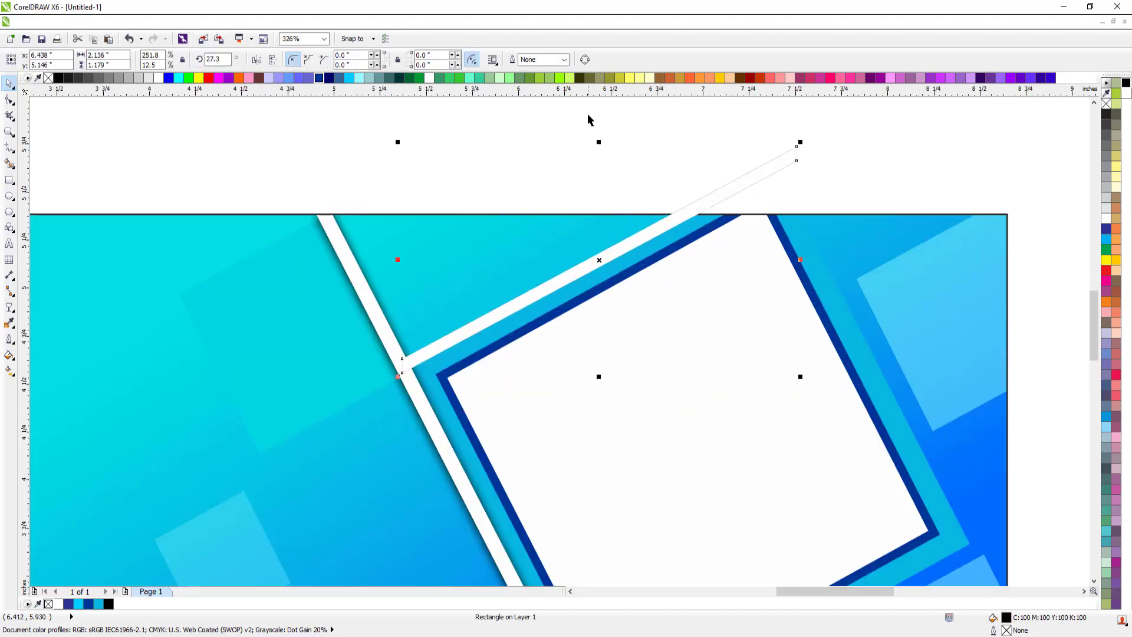
{"action": "left_click", "coordinate": [207, 21]}
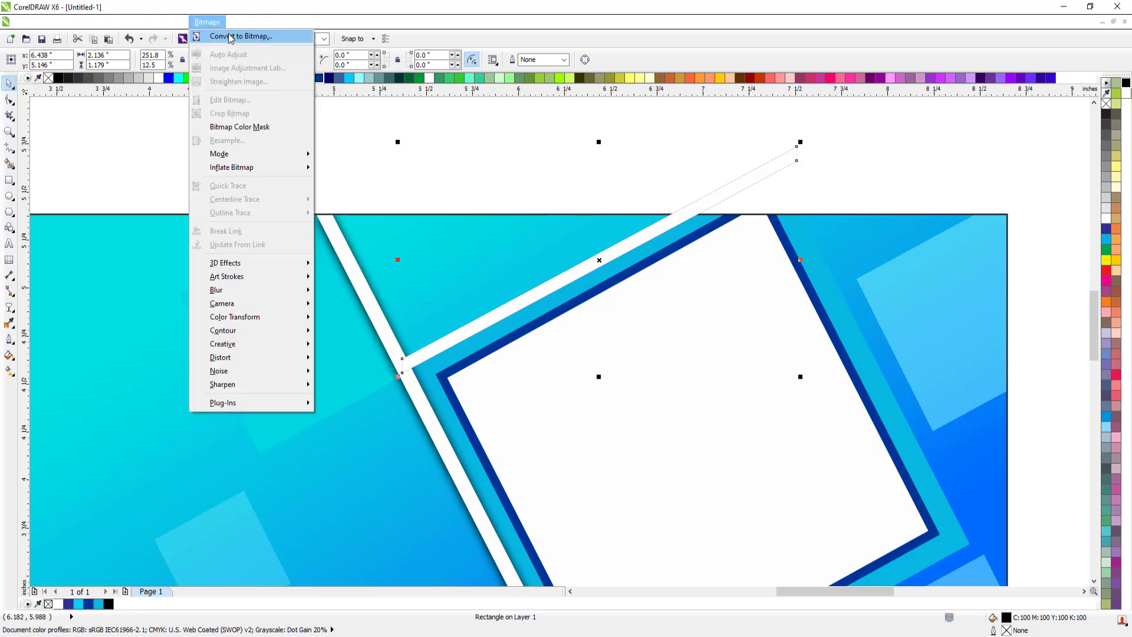
{"action": "left_click", "coordinate": [232, 34]}
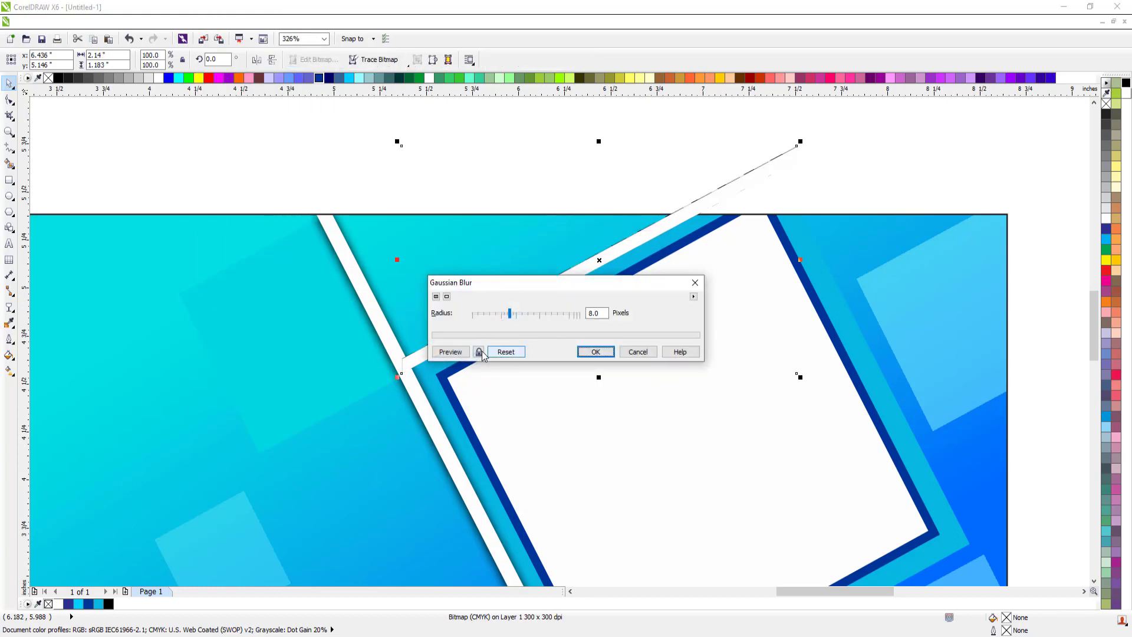
{"action": "left_click", "coordinate": [479, 352]}
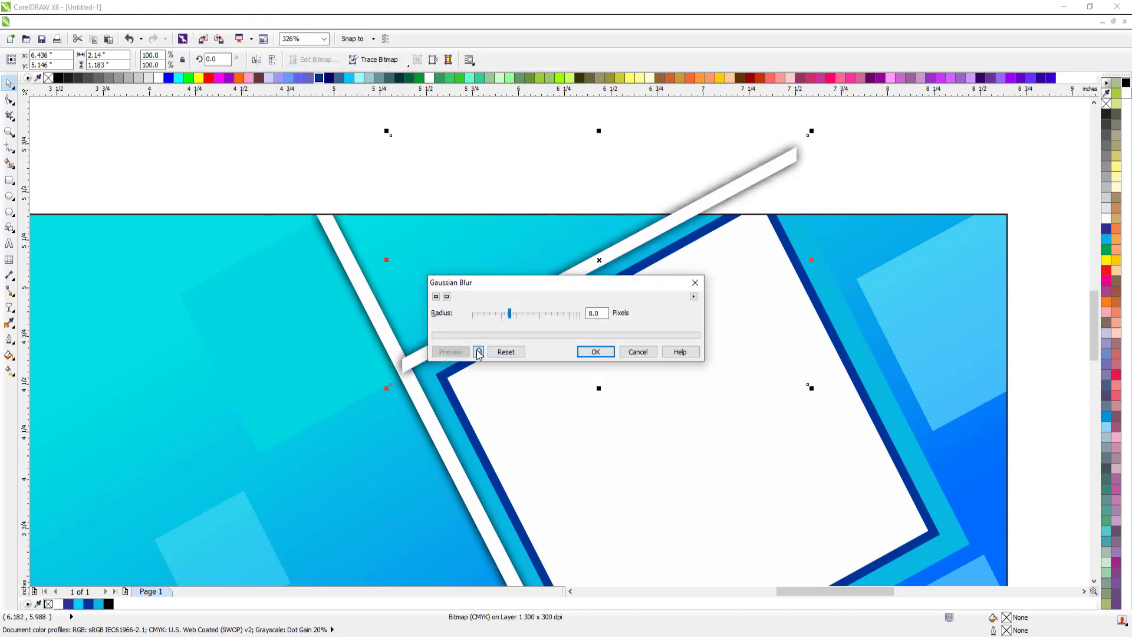
{"action": "left_click", "coordinate": [596, 351]}
Group the slanted bar with its blurred shadow and PowerClip the group inside the banner
{"action": "left_click_drag", "start_coordinate": [854, 115], "coordinate": [380, 400]}
{"action": "key", "text": "ctrl+g"}
{"action": "key", "text": "alt+c"}
{"action": "key", "text": "w"}
{"action": "key", "text": "p"}
{"action": "left_click", "coordinate": [241, 379]}
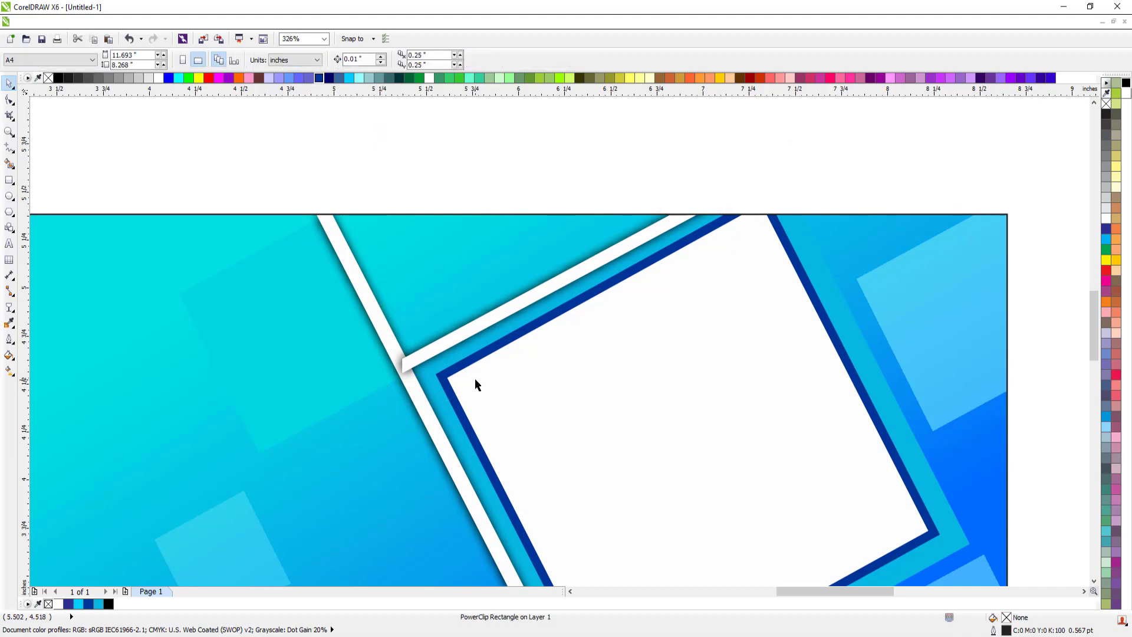
Edit the banner's PowerClip contents and shrink the slanted bar's shadow bitmap from its lower end to clear the diagonal strip
{"action": "right_click", "coordinate": [480, 328]}
{"action": "left_click", "coordinate": [522, 56]}
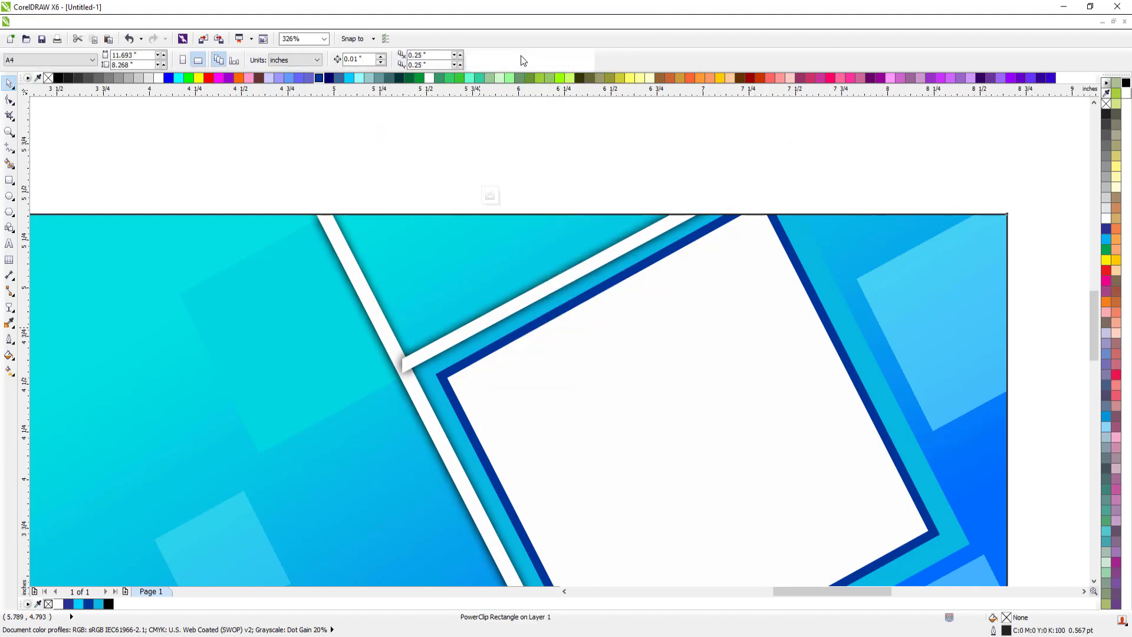
{"action": "left_click", "coordinate": [436, 348]}
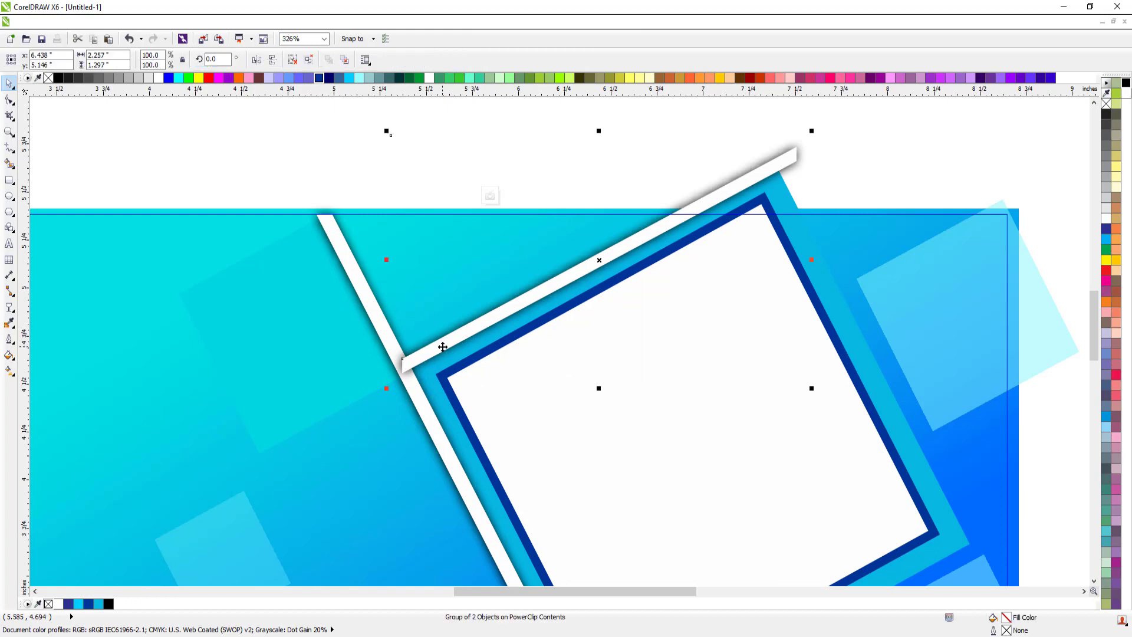
{"action": "left_click", "coordinate": [450, 351], "text": "ctrl"}
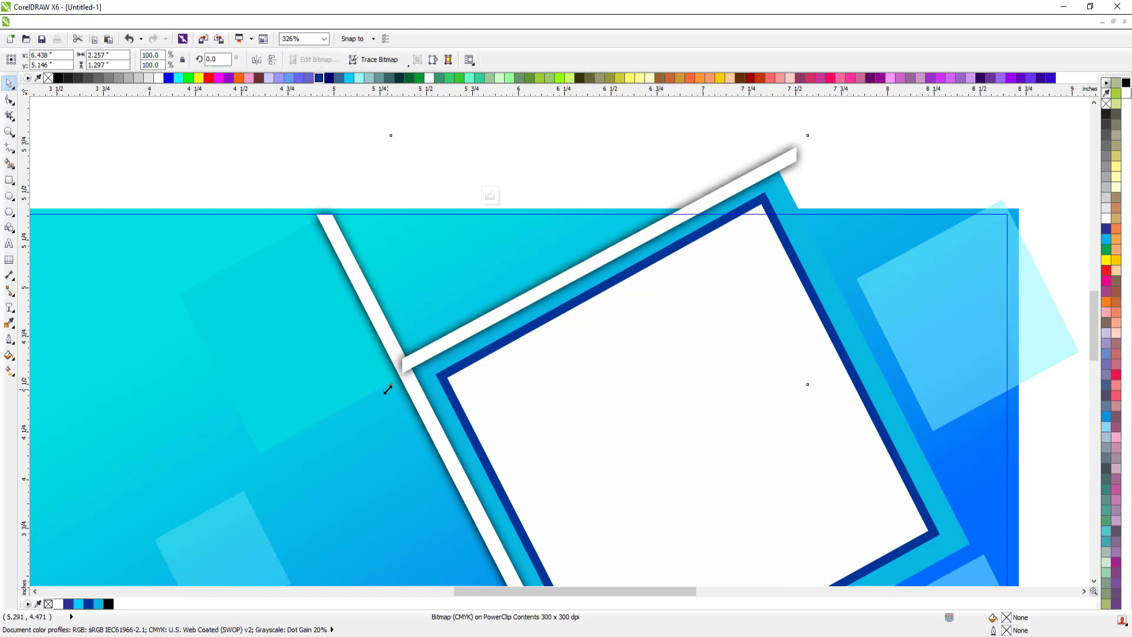
{"action": "left_click_drag", "start_coordinate": [388, 389], "coordinate": [400, 387]}
{"action": "key", "text": "Escape"}
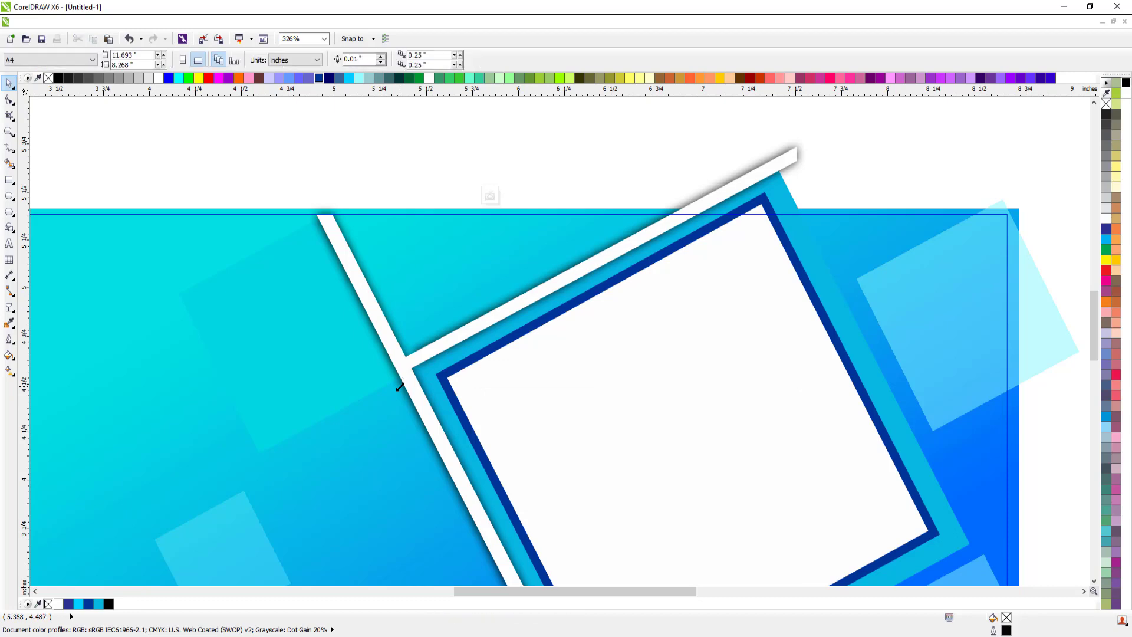
{"action": "left_click", "coordinate": [230, 147], "text": "ctrl"}
Remove the outline from the banner rectangle
{"action": "scroll", "coordinate": [476, 299], "scroll_direction": "down", "scroll_amount": 2}
{"action": "key", "text": "F2"}
{"action": "left_click_drag", "start_coordinate": [255, 206], "coordinate": [686, 472]}
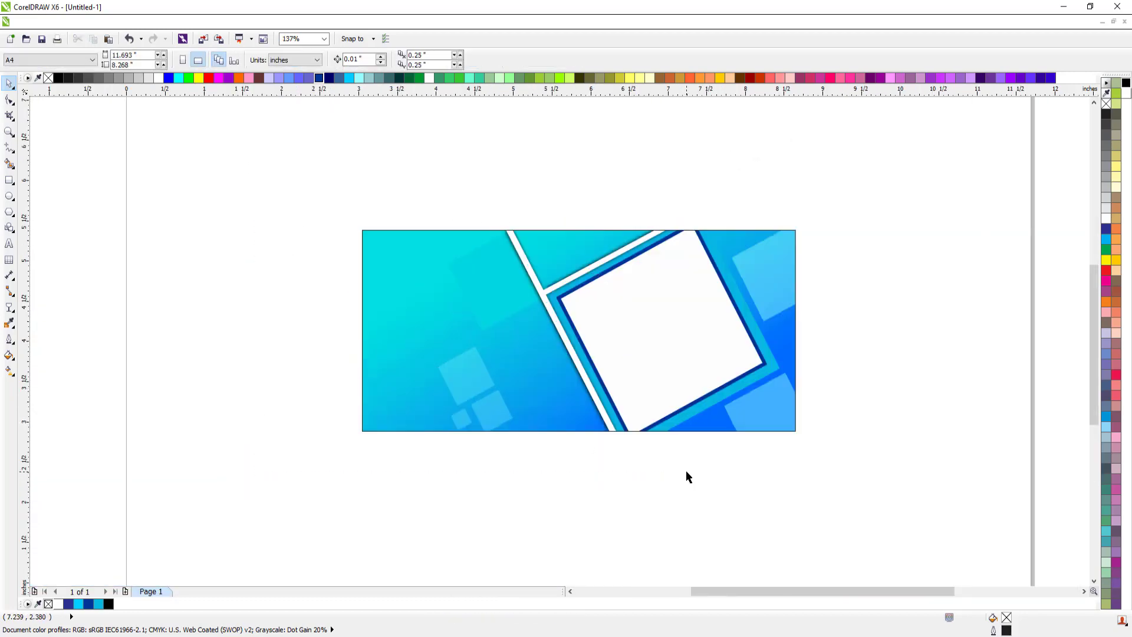
{"action": "key", "text": "F4"}
{"action": "scroll", "coordinate": [438, 306], "scroll_direction": "down", "scroll_amount": 1}
{"action": "key", "text": "F2"}
{"action": "left_click_drag", "start_coordinate": [153, 147], "coordinate": [895, 522]}
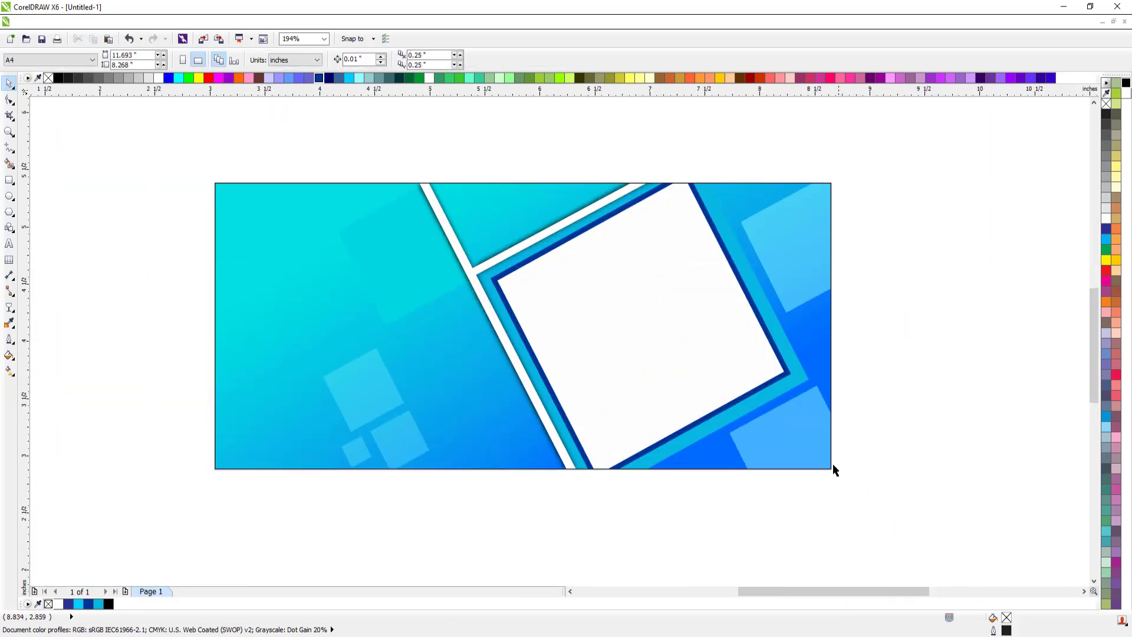
{"action": "left_click", "coordinate": [819, 282]}
{"action": "right_click", "coordinate": [1106, 105]}
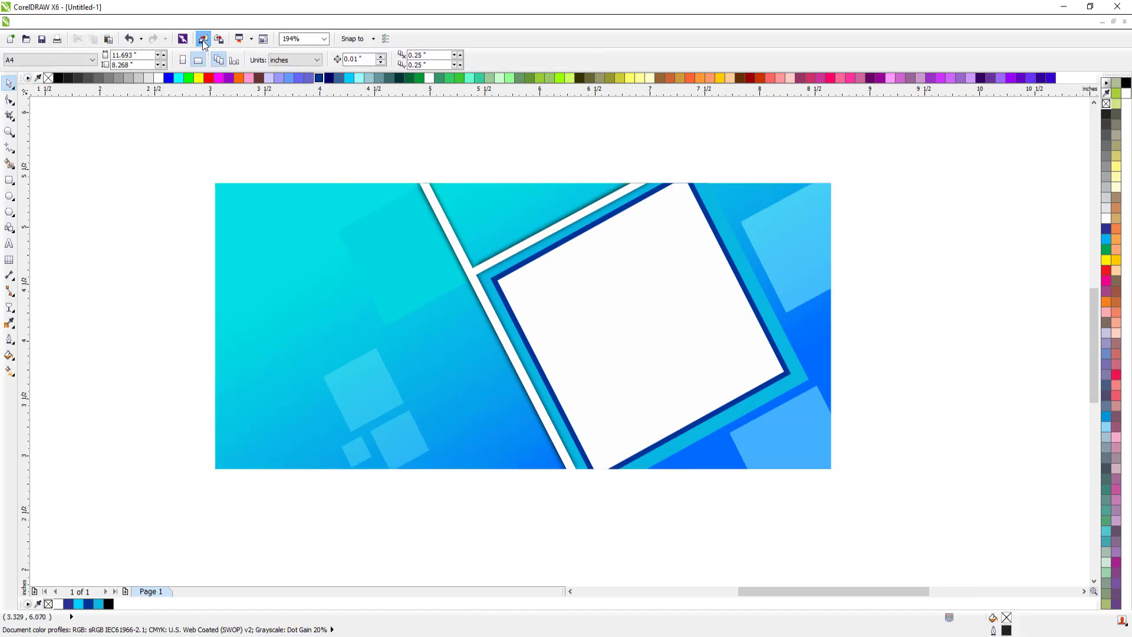
Import Eid mubarik.cdr from the Eid folder and place it beside the banner at about 1.36 inches wide
{"action": "left_click", "coordinate": [202, 39]}
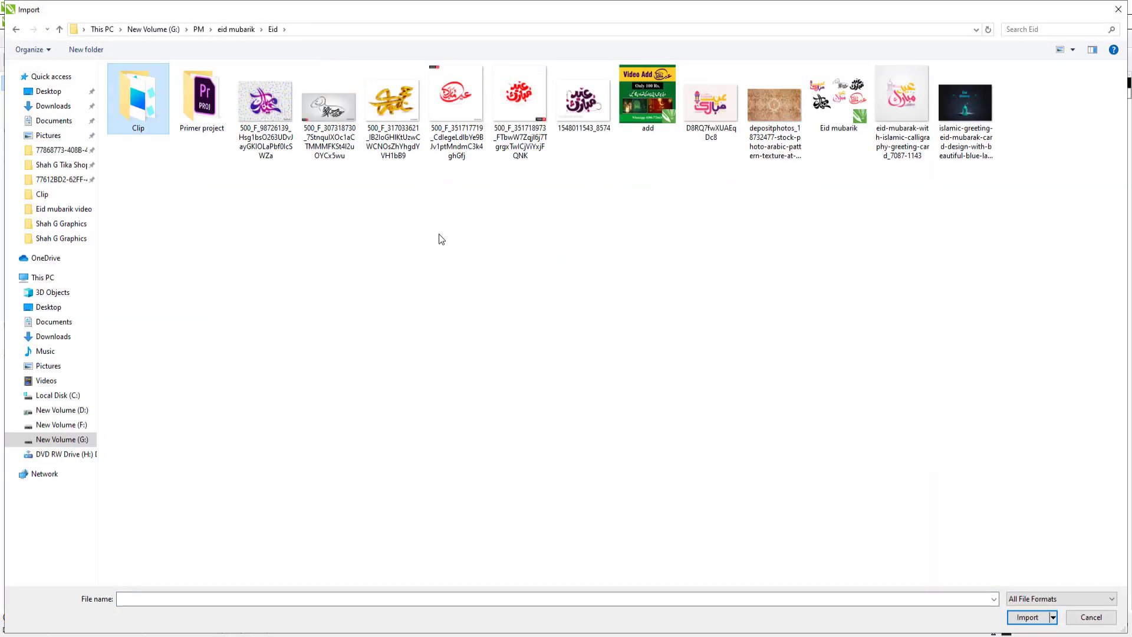
{"action": "left_click", "coordinate": [536, 95]}
{"action": "left_click", "coordinate": [598, 113]}
{"action": "left_click", "coordinate": [799, 121]}
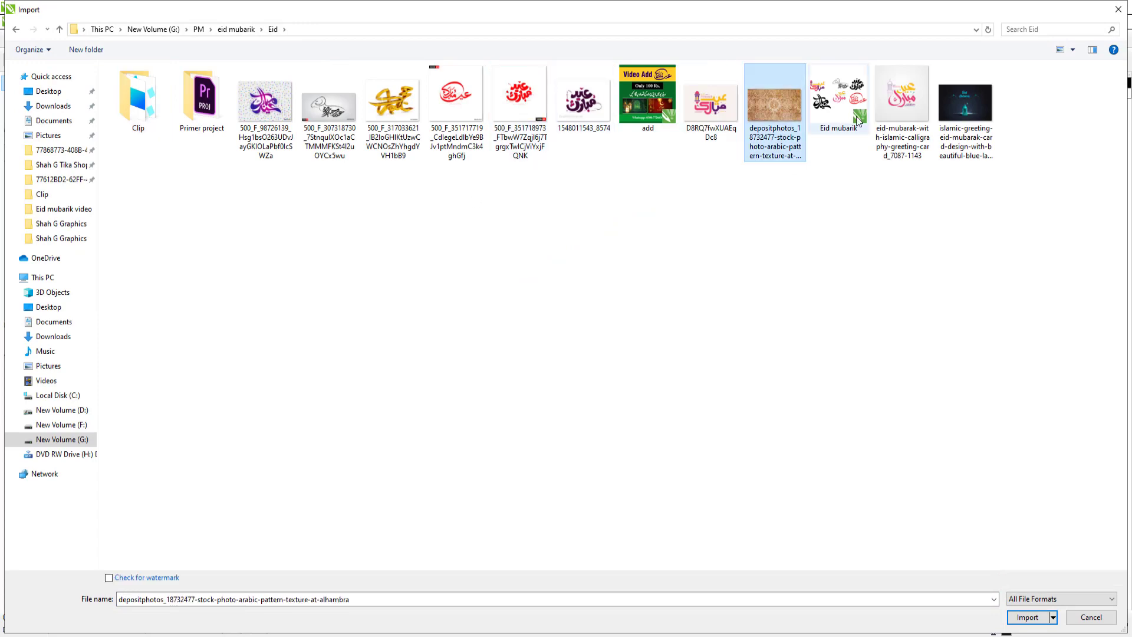
{"action": "double_click", "coordinate": [858, 121]}
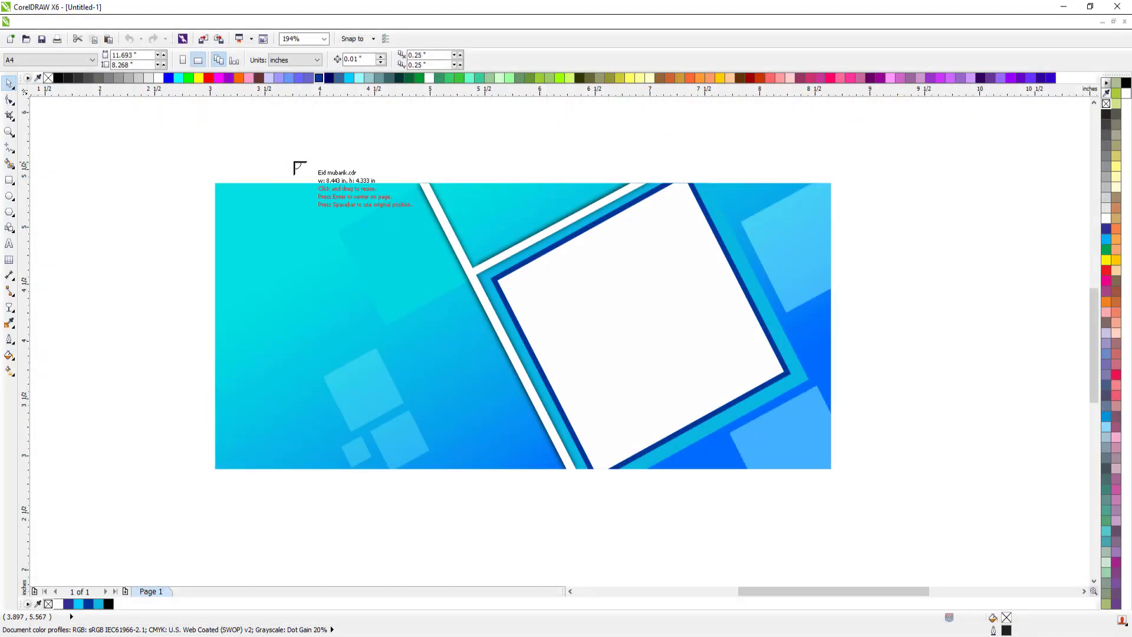
{"action": "left_click_drag", "start_coordinate": [65, 144], "coordinate": [215, 307]}
Move the imported calligraphy set farther away from the banner and ungroup it
{"action": "scroll", "coordinate": [250, 279], "scroll_direction": "down", "scroll_amount": 2}
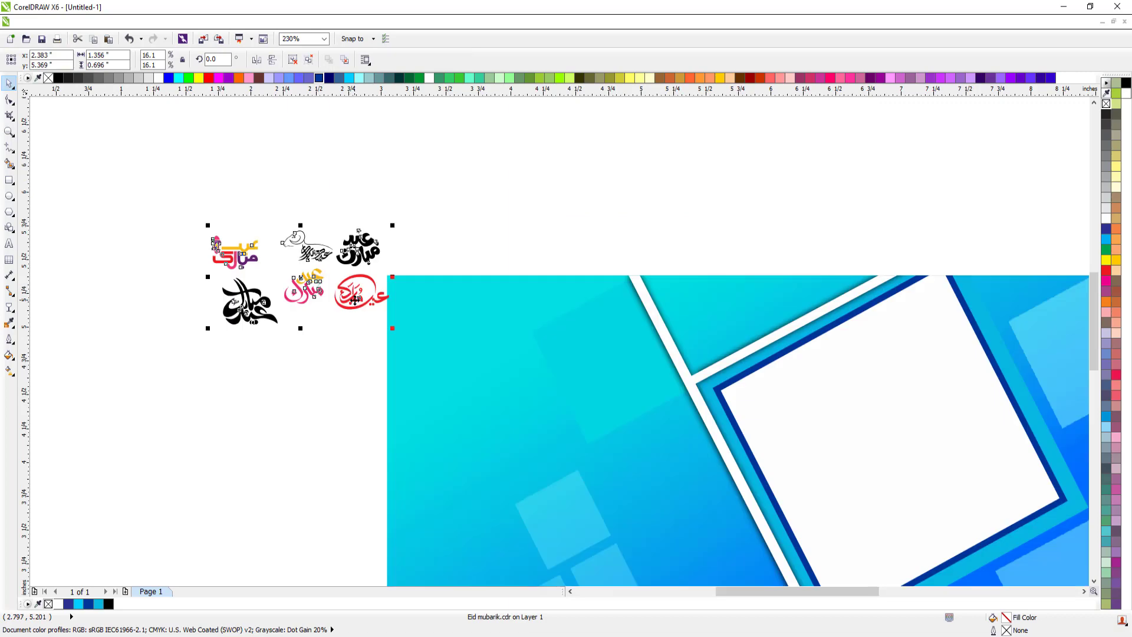
{"action": "left_click_drag", "start_coordinate": [354, 299], "coordinate": [248, 357]}
{"action": "scroll", "coordinate": [331, 348], "scroll_direction": "down", "scroll_amount": 1}
{"action": "key", "text": "F2"}
{"action": "left_click_drag", "start_coordinate": [172, 298], "coordinate": [819, 473]}
{"action": "key", "text": "ctrl+u"}
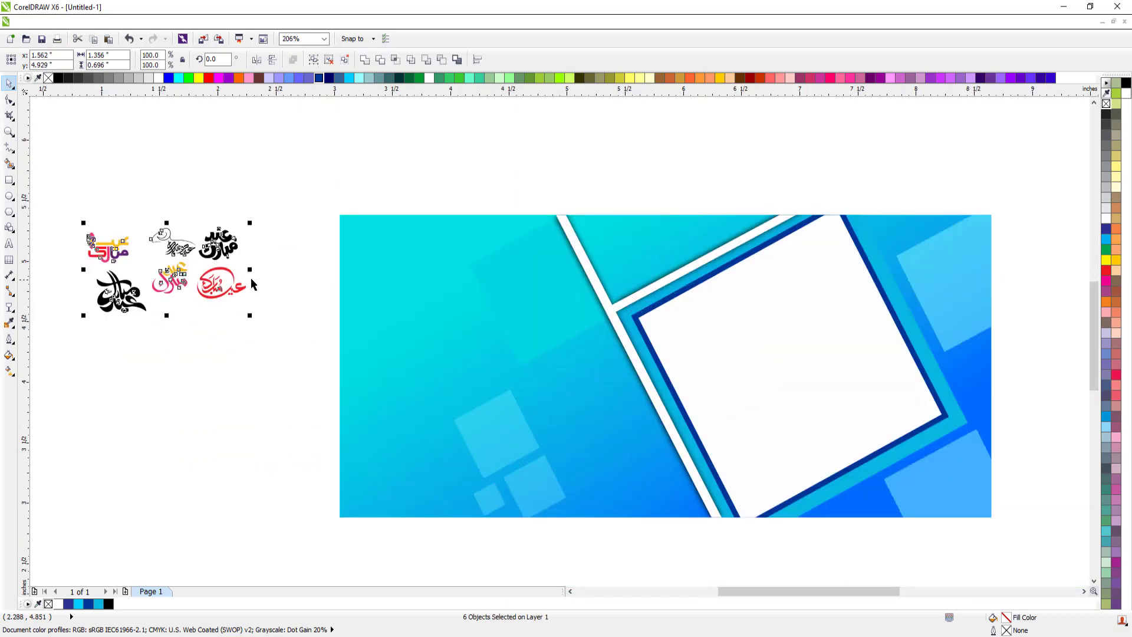
{"action": "left_click", "coordinate": [273, 269]}
{"action": "left_click", "coordinate": [214, 241]}
{"action": "left_click", "coordinate": [285, 227]}
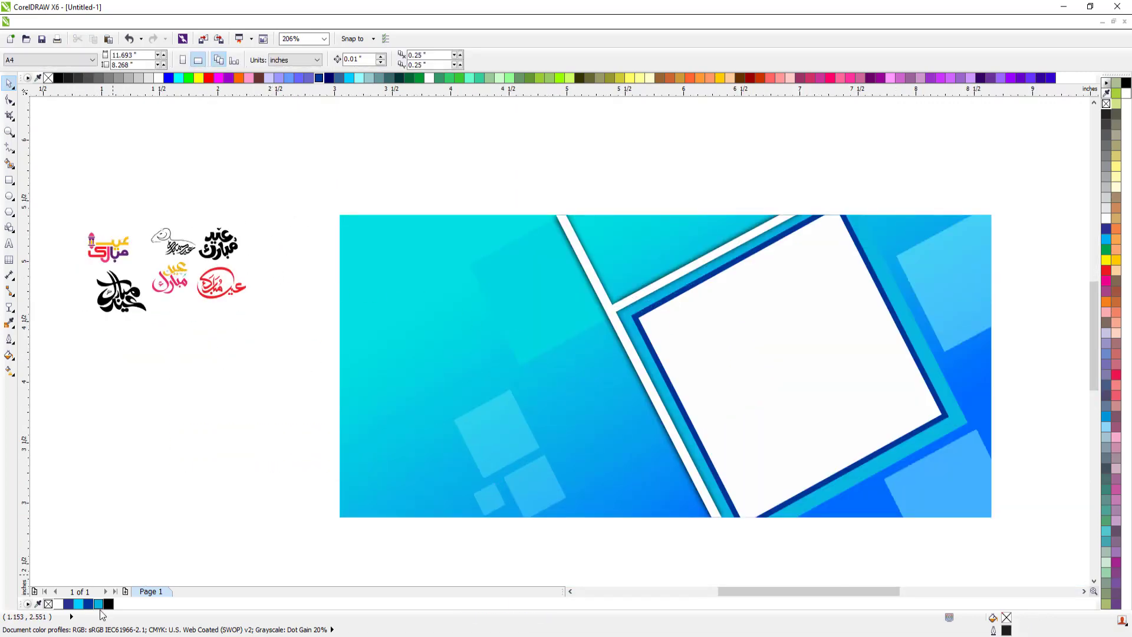
{"action": "left_click", "coordinate": [135, 291]}
{"action": "left_click", "coordinate": [183, 281]}
{"action": "left_click", "coordinate": [105, 256]}
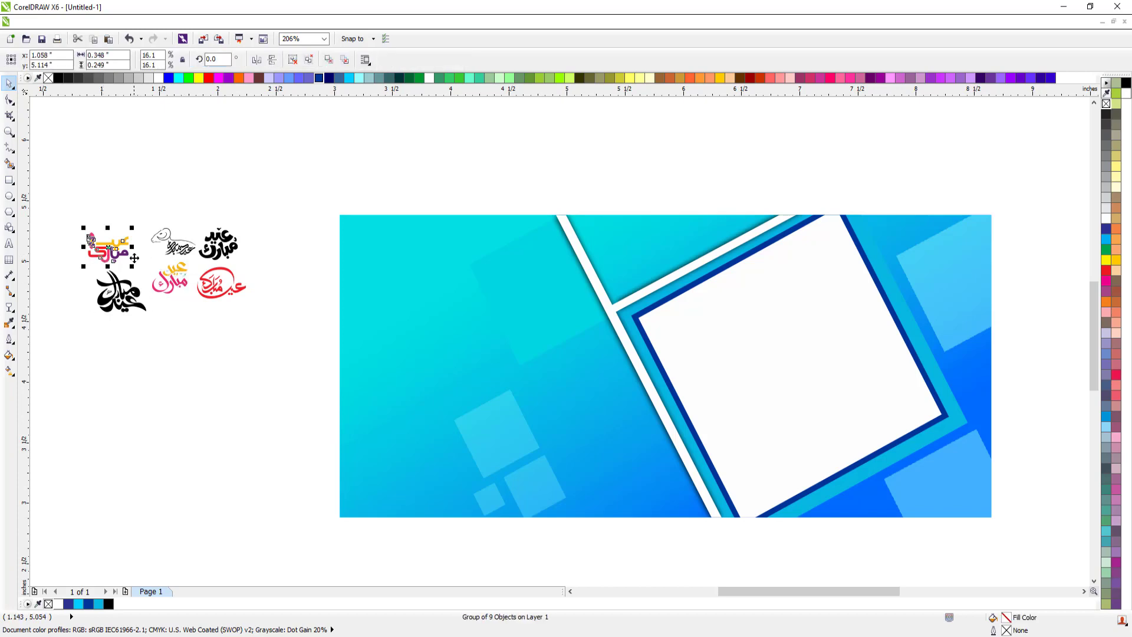
Place the red circular calligraphy on the banner's empty left half and enlarge it to about 2.03 inches wide
{"action": "left_click", "coordinate": [234, 282]}
{"action": "left_click_drag", "start_coordinate": [235, 286], "coordinate": [576, 315]}
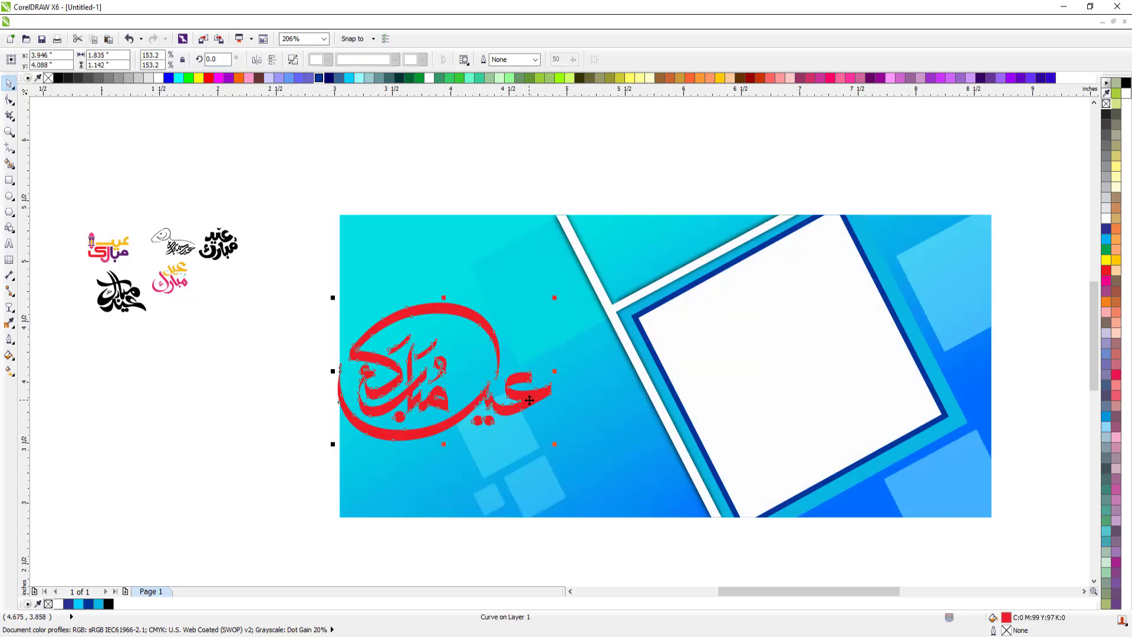
{"action": "left_click_drag", "start_coordinate": [529, 400], "coordinate": [556, 376]}
{"action": "left_click_drag", "start_coordinate": [581, 276], "coordinate": [612, 271]}
{"action": "left_click_drag", "start_coordinate": [567, 377], "coordinate": [573, 377]}
{"action": "key", "text": "F3"}
{"action": "key", "text": "F2"}
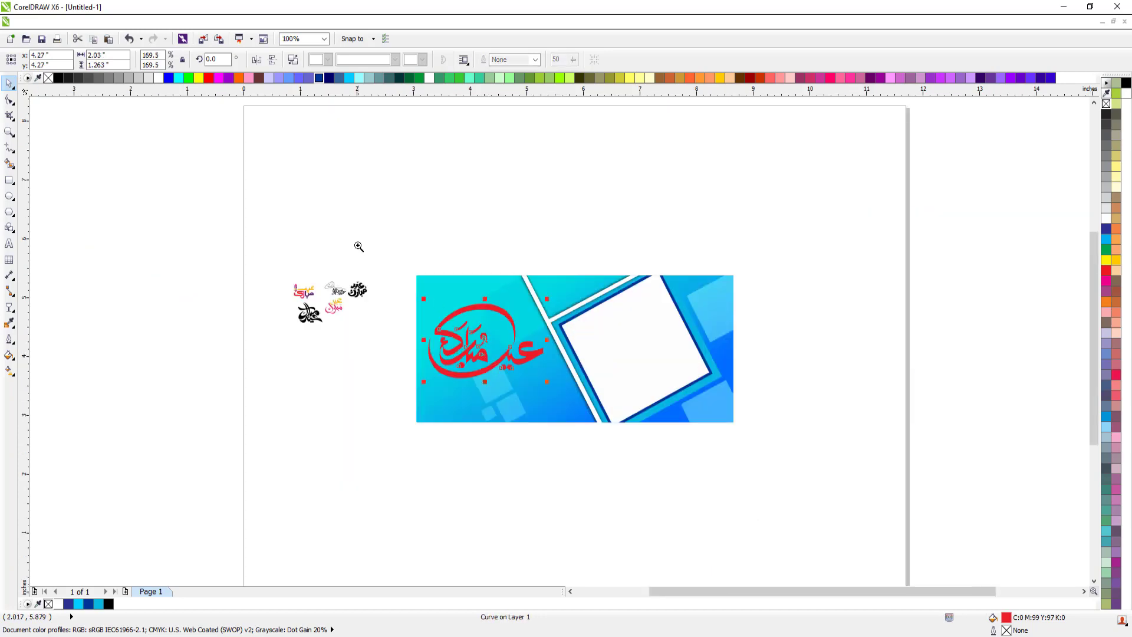
{"action": "scroll", "coordinate": [541, 303], "scroll_direction": "up", "scroll_amount": 2}
{"action": "left_click_drag", "start_coordinate": [147, 118], "coordinate": [908, 543]}
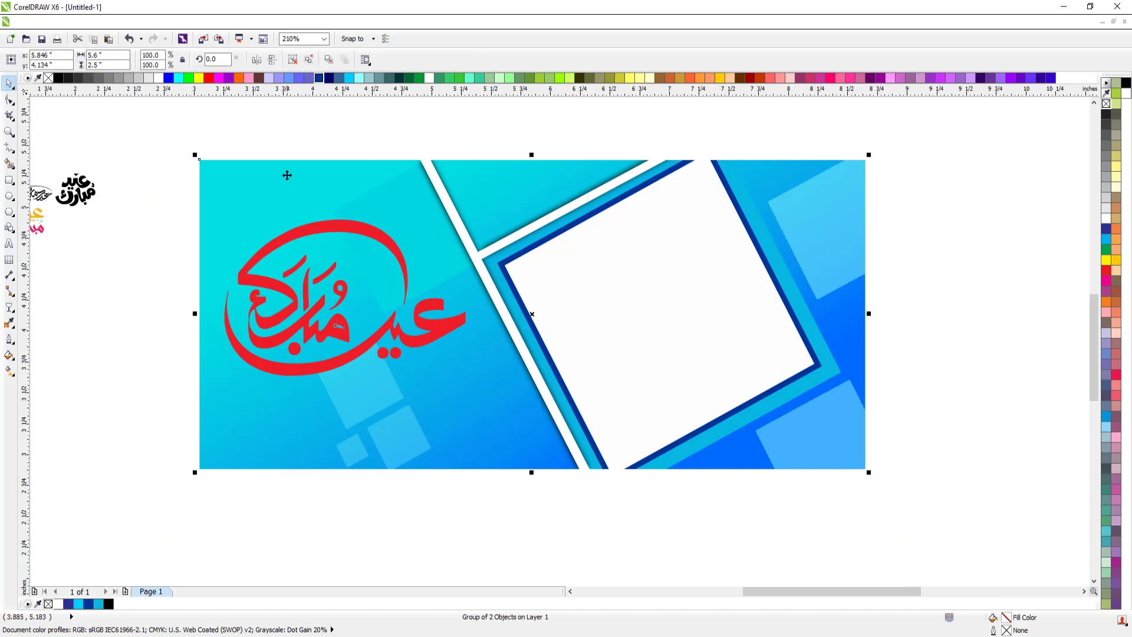
Mirror the banner and calligraphy horizontally, and flip the calligraphy back so it reads correctly
{"action": "left_click", "coordinate": [256, 59]}
{"action": "key", "text": "Escape"}
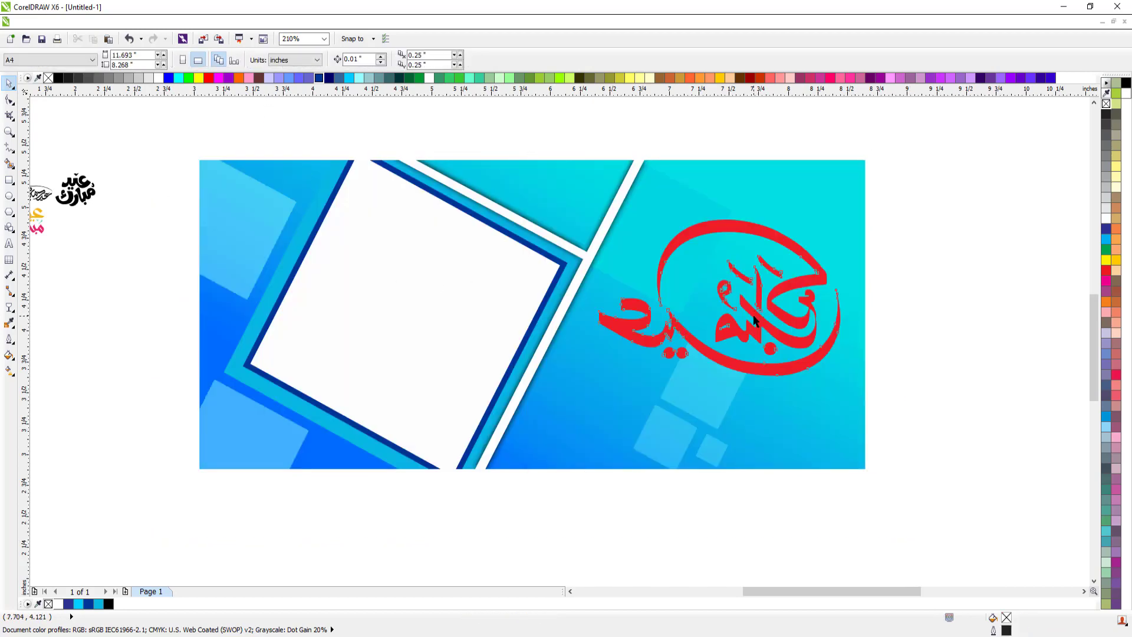
{"action": "left_click", "coordinate": [753, 316]}
{"action": "left_click", "coordinate": [257, 60]}
{"action": "key", "text": "Escape"}
Align the red calligraphy with the banner's vertical centre
{"action": "scroll", "coordinate": [622, 301], "scroll_direction": "down", "scroll_amount": 1}
{"action": "key", "text": "F2"}
{"action": "left_click_drag", "start_coordinate": [313, 182], "coordinate": [872, 433]}
{"action": "left_click", "coordinate": [788, 364]}
{"action": "left_click", "coordinate": [781, 295], "text": "shift"}
{"action": "key", "text": "e"}
{"action": "key", "text": "Escape"}
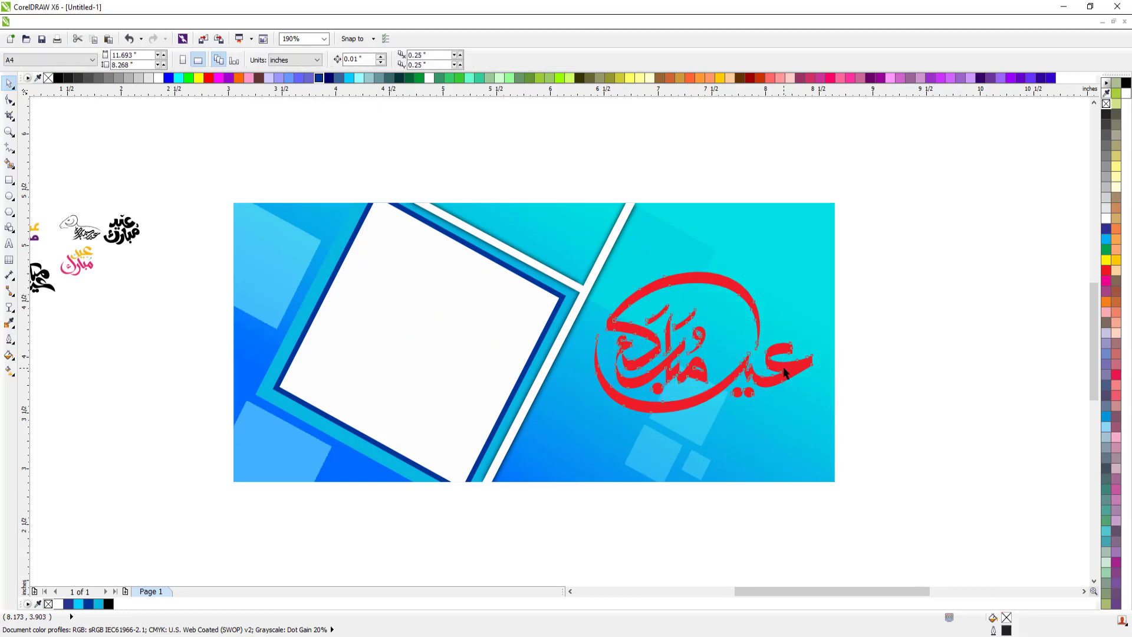
Shift the calligraphy slightly lower on the banner's right half and enlarge it to about 2.22 inches wide
{"action": "left_click_drag", "start_coordinate": [783, 369], "coordinate": [729, 387]}
{"action": "left_click", "coordinate": [792, 295], "text": "shift"}
{"action": "key", "text": "e"}
{"action": "key", "text": "Escape"}
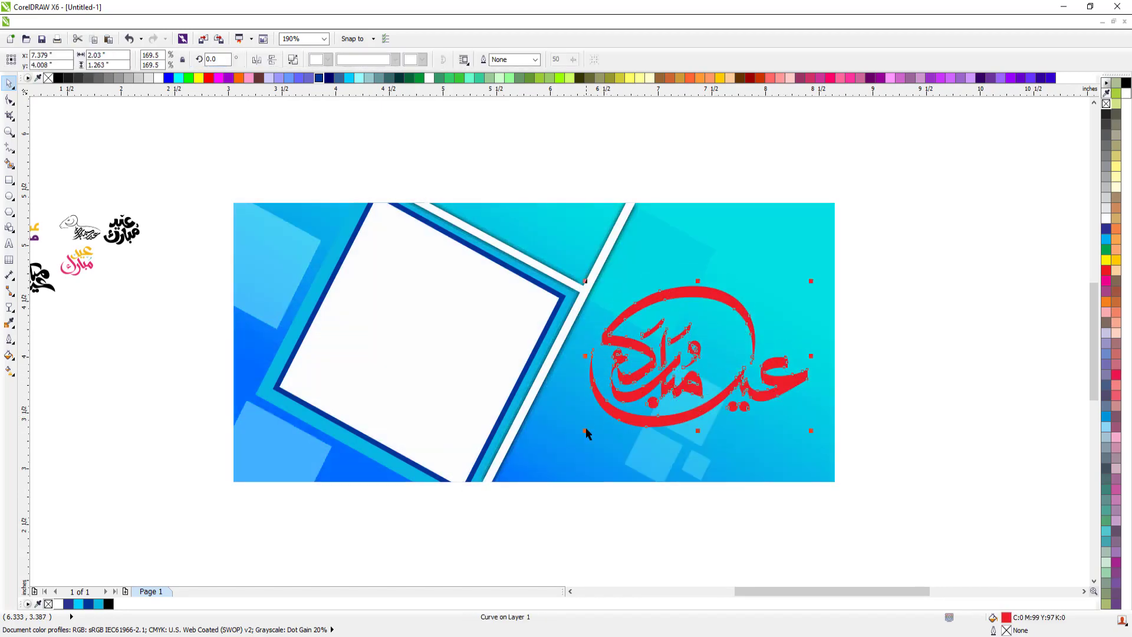
{"action": "left_click_drag", "start_coordinate": [585, 433], "coordinate": [569, 444]}
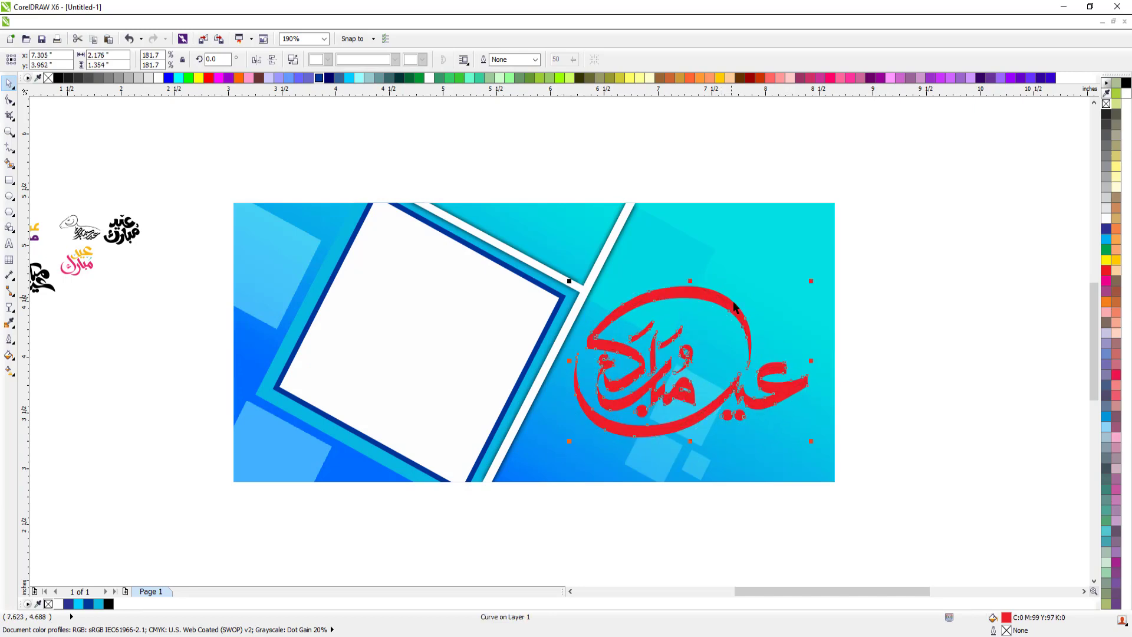
{"action": "left_click_drag", "start_coordinate": [810, 282], "coordinate": [815, 278]}
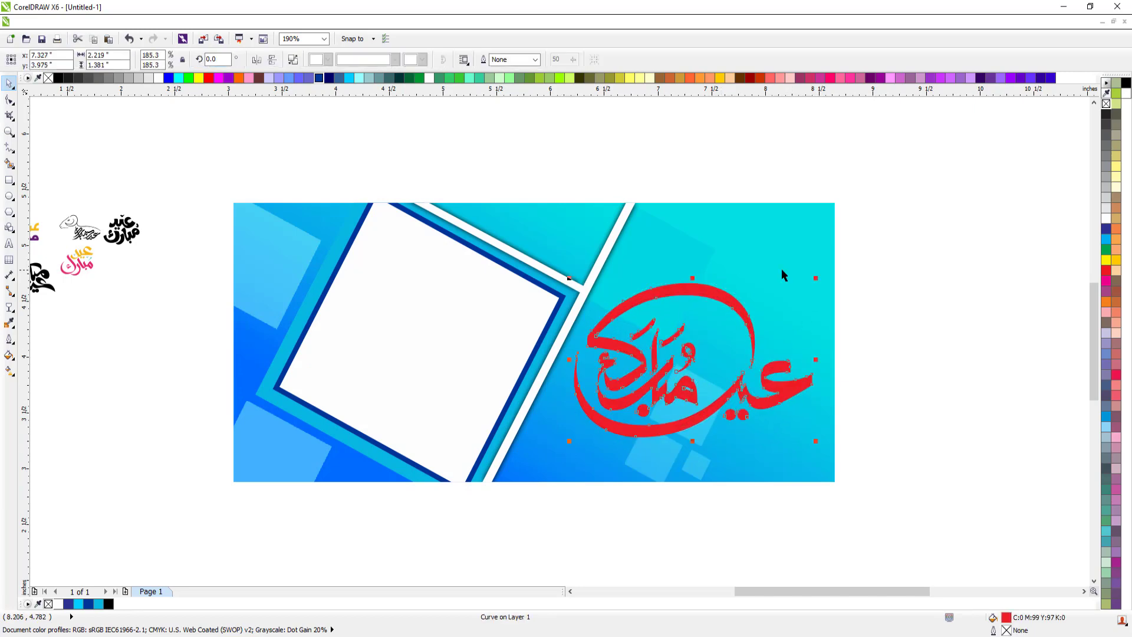
{"action": "left_click_drag", "start_coordinate": [730, 303], "coordinate": [727, 300]}
Fill the calligraphy with bright blue #00CCFF
{"action": "key", "text": "F3"}
{"action": "key", "text": "F2"}
{"action": "left_click_drag", "start_coordinate": [429, 221], "coordinate": [842, 437]}
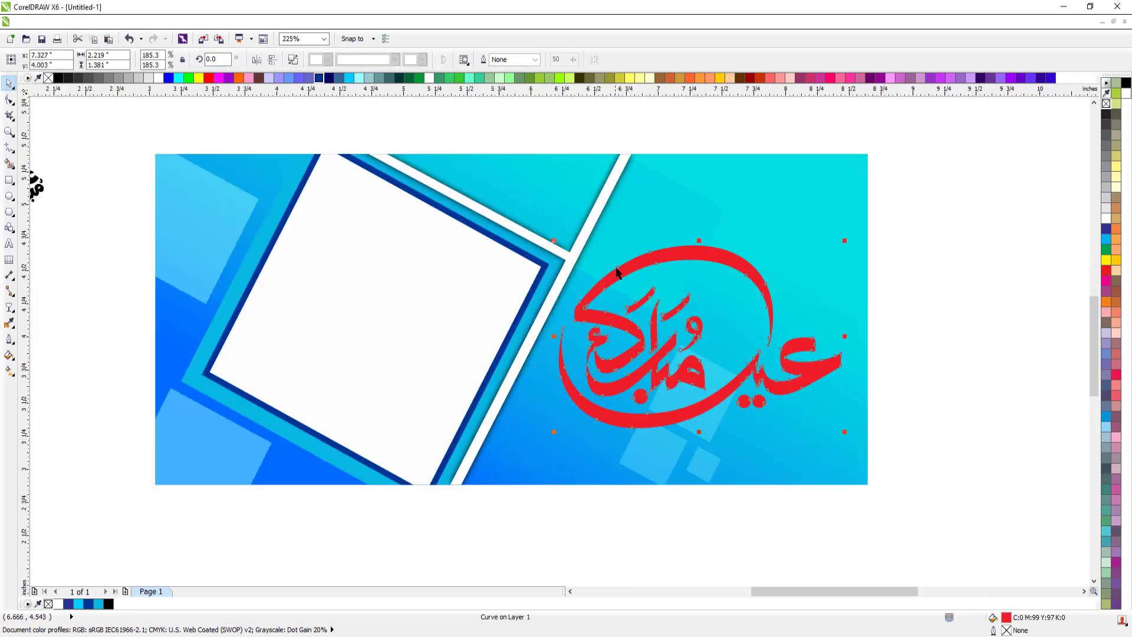
{"action": "left_click", "coordinate": [349, 78]}
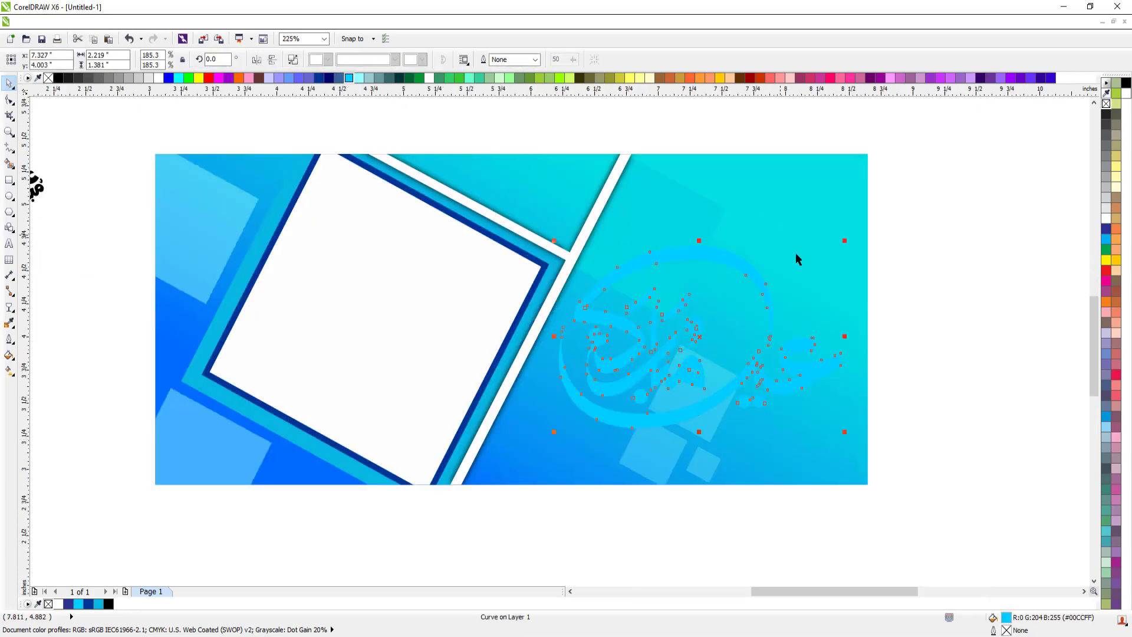
{"action": "key", "text": "Escape"}
{"action": "left_click", "coordinate": [666, 350]}
{"action": "key", "text": "Escape"}
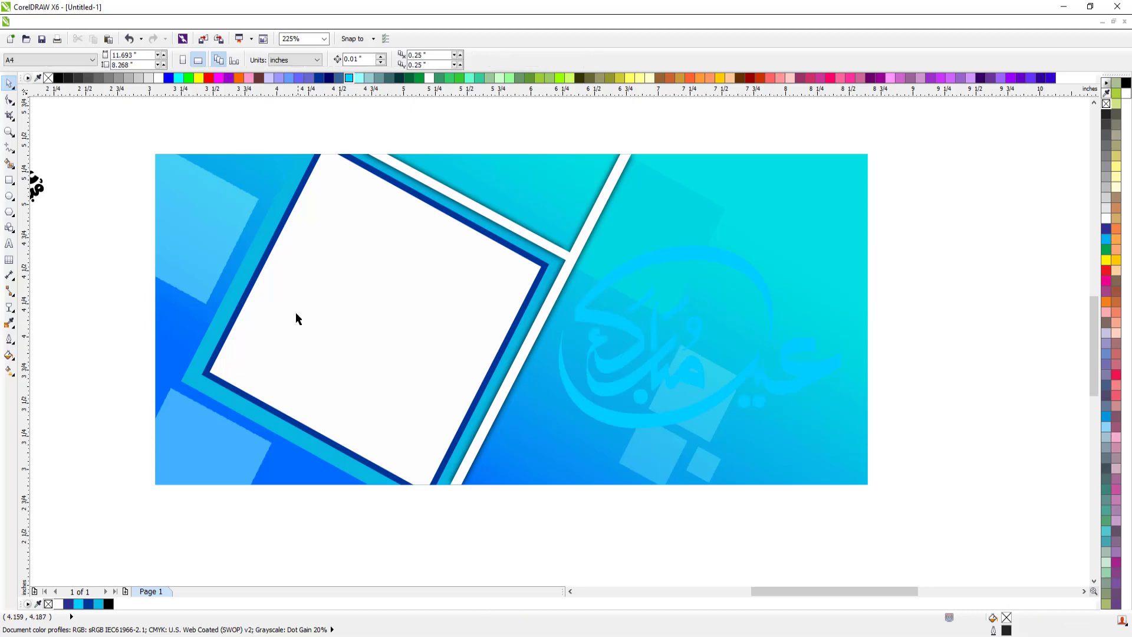
Shrink the couple photo to about 2.05 inches wide and place it over the tilted white square
{"action": "scroll", "coordinate": [295, 313], "scroll_direction": "down", "scroll_amount": 2}
{"action": "left_click", "coordinate": [372, 231]}
{"action": "scroll", "coordinate": [405, 284], "scroll_direction": "up", "scroll_amount": 2}
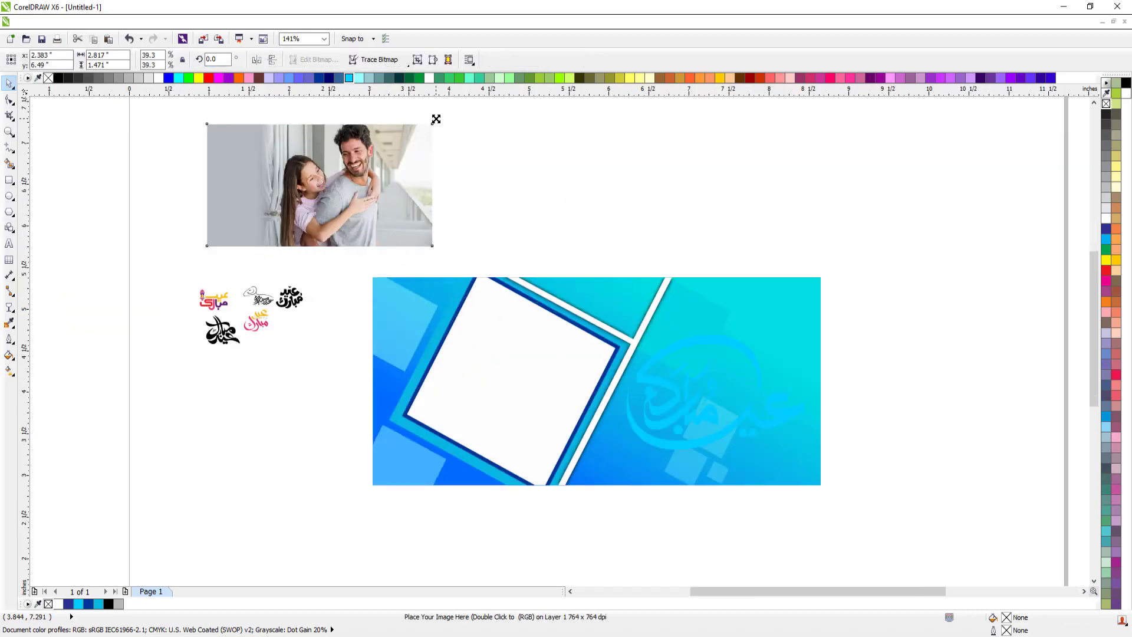
{"action": "left_click_drag", "start_coordinate": [436, 118], "coordinate": [404, 140]}
{"action": "left_click_drag", "start_coordinate": [363, 172], "coordinate": [550, 368]}
PowerClip the photo into the banner and open the banner's contents for editing
{"action": "key", "text": "F2"}
{"action": "left_click_drag", "start_coordinate": [328, 253], "coordinate": [760, 475]}
{"action": "key", "text": "ctrl+1"}
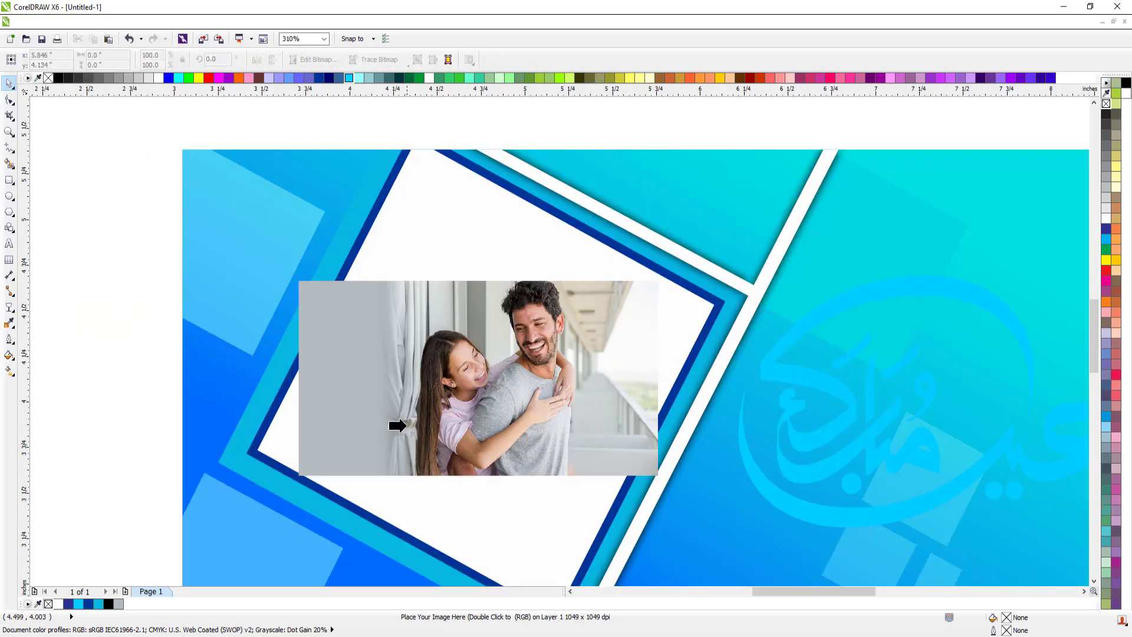
{"action": "left_click", "coordinate": [474, 490]}
{"action": "right_click", "coordinate": [507, 252]}
{"action": "left_click", "coordinate": [541, 302]}
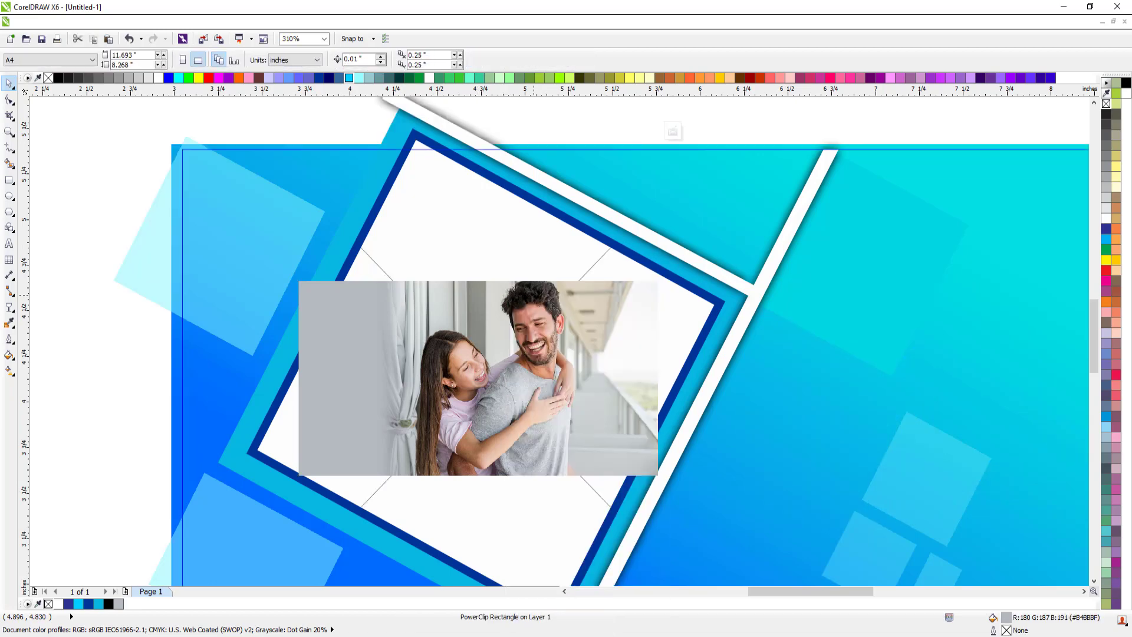
PowerClip the photo inside the tilted white square
{"action": "scroll", "coordinate": [534, 295], "scroll_direction": "down", "scroll_amount": 3}
{"action": "key", "text": "F2"}
{"action": "left_click_drag", "start_coordinate": [356, 207], "coordinate": [675, 385]}
{"action": "left_click", "coordinate": [460, 324]}
{"action": "key", "text": "ctrl+1"}
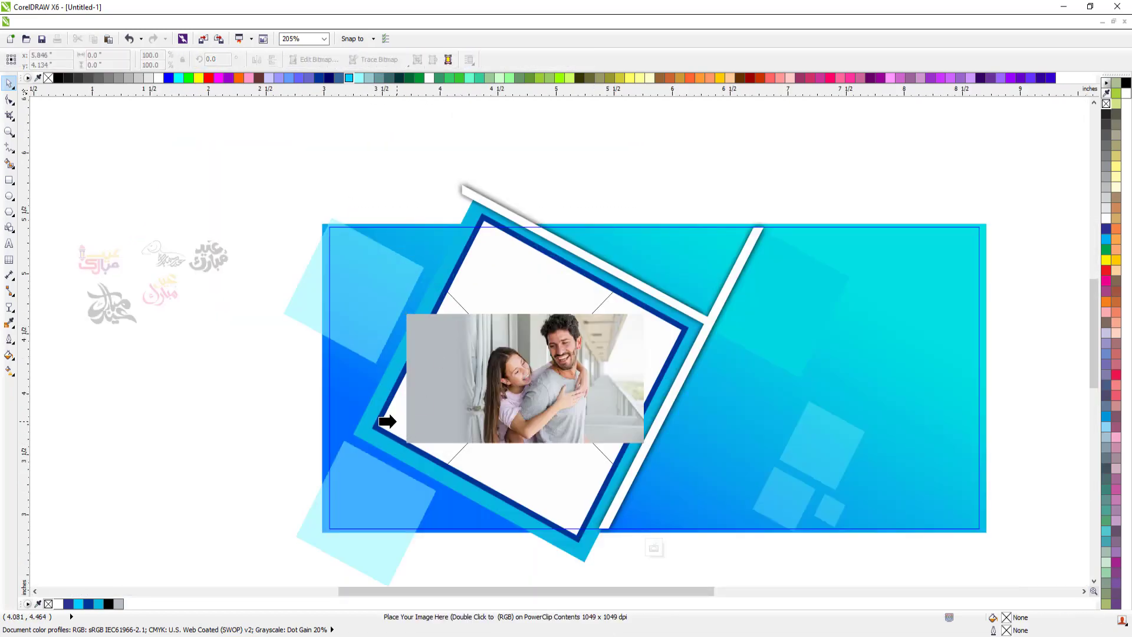
{"action": "left_click", "coordinate": [394, 421]}
Fill the tilted photo square with the grey #B4BBBF that matches the photo's background
{"action": "left_click", "coordinate": [475, 395]}
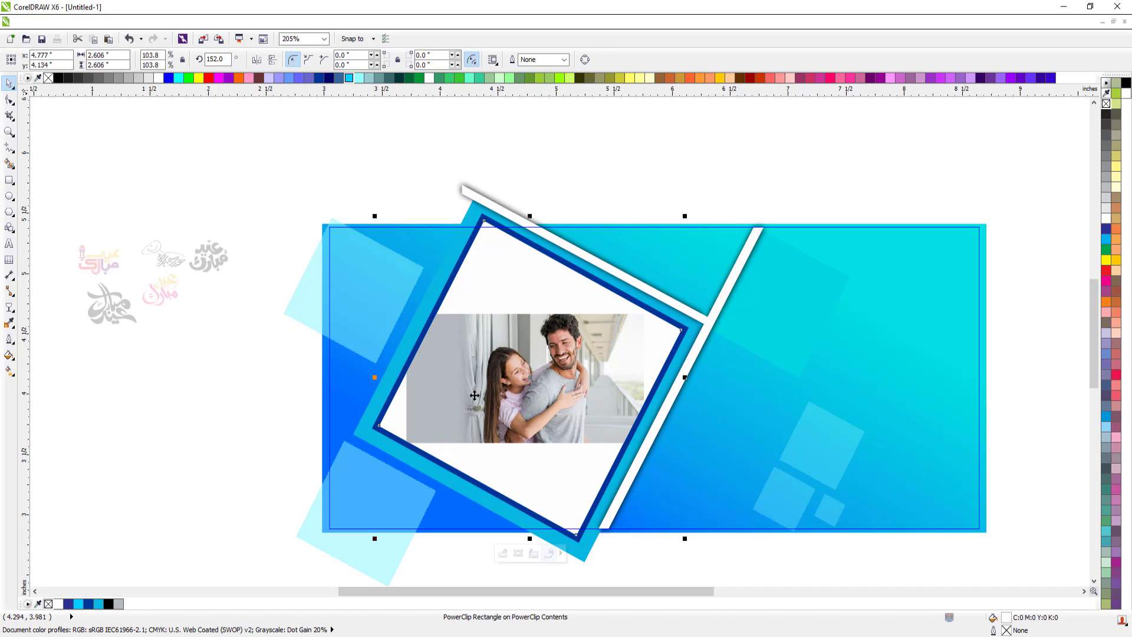
{"action": "left_click", "coordinate": [118, 604]}
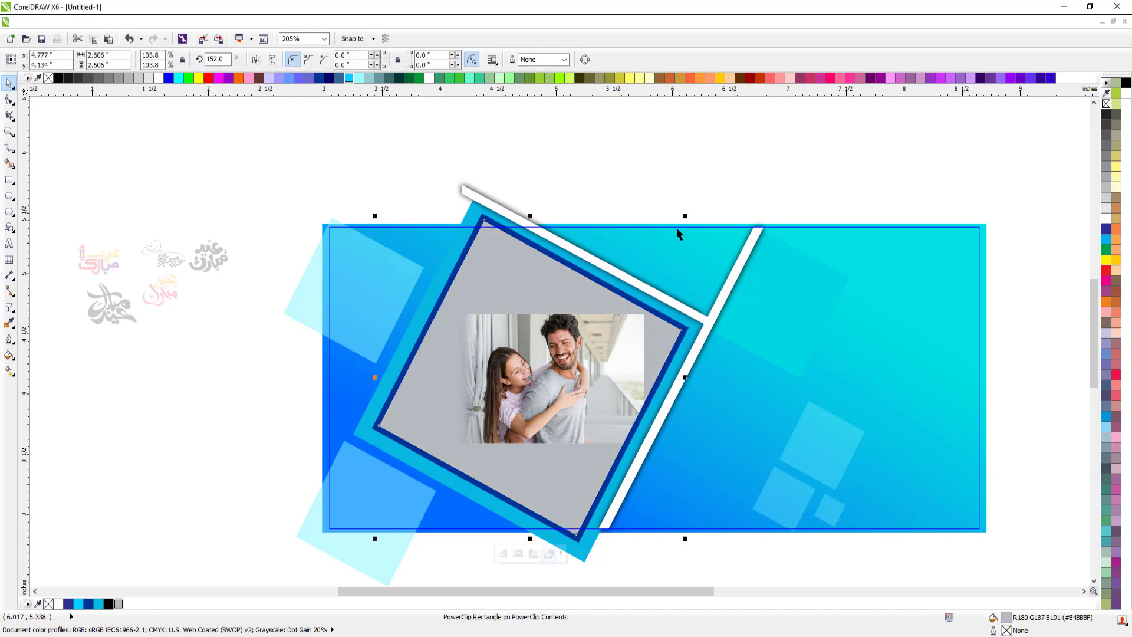
{"action": "left_click_drag", "start_coordinate": [685, 219], "coordinate": [715, 195]}
{"action": "key", "text": "ctrl+z"}
Enlarge the photo inside the tilted square to about 4.77 inches wide, shift it left to frame the couple, and finish editing the PowerClip
{"action": "left_click", "coordinate": [560, 350], "text": "alt"}
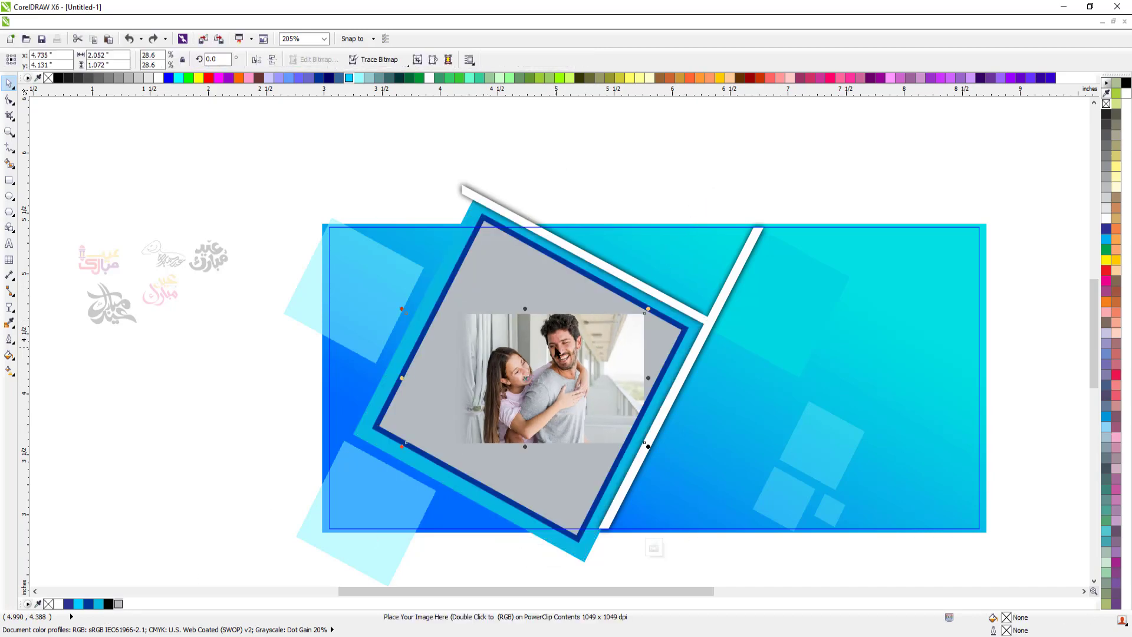
{"action": "left_click", "coordinate": [556, 352], "text": "alt"}
{"action": "left_click", "coordinate": [444, 368]}
{"action": "left_click_drag", "start_coordinate": [647, 312], "coordinate": [734, 232]}
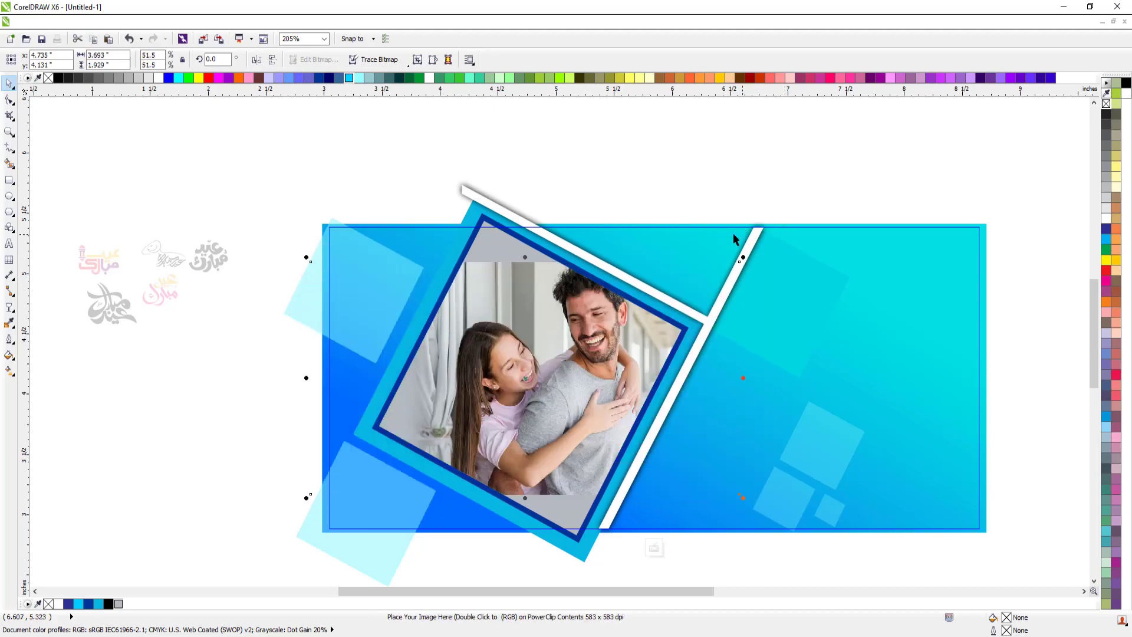
{"action": "left_click_drag", "start_coordinate": [529, 380], "coordinate": [527, 381]}
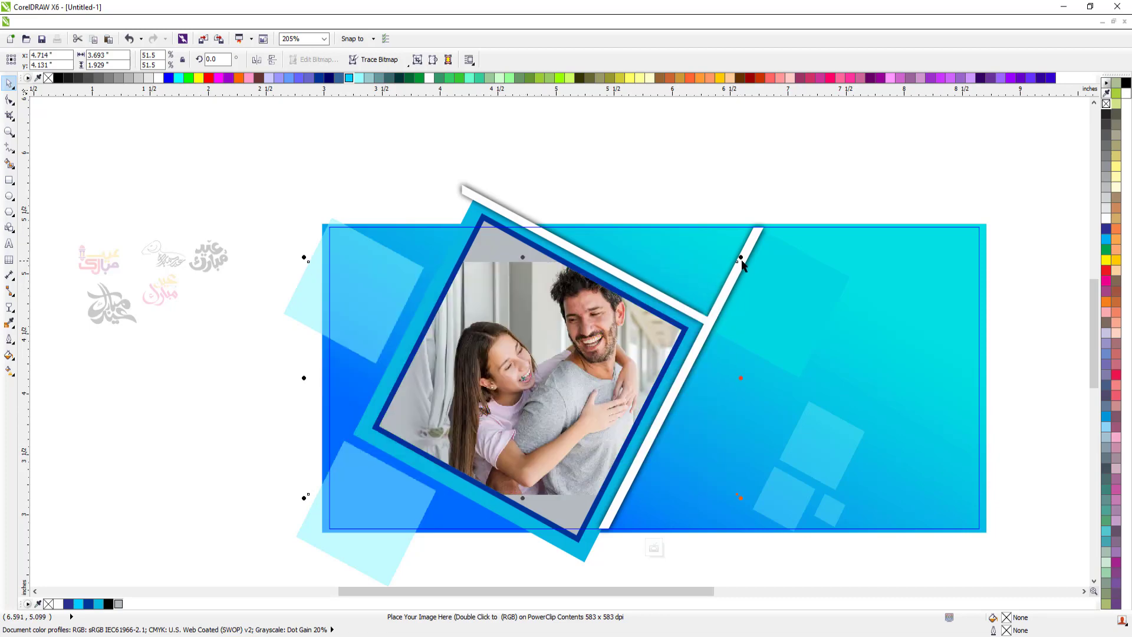
{"action": "left_click_drag", "start_coordinate": [742, 261], "coordinate": [766, 245]}
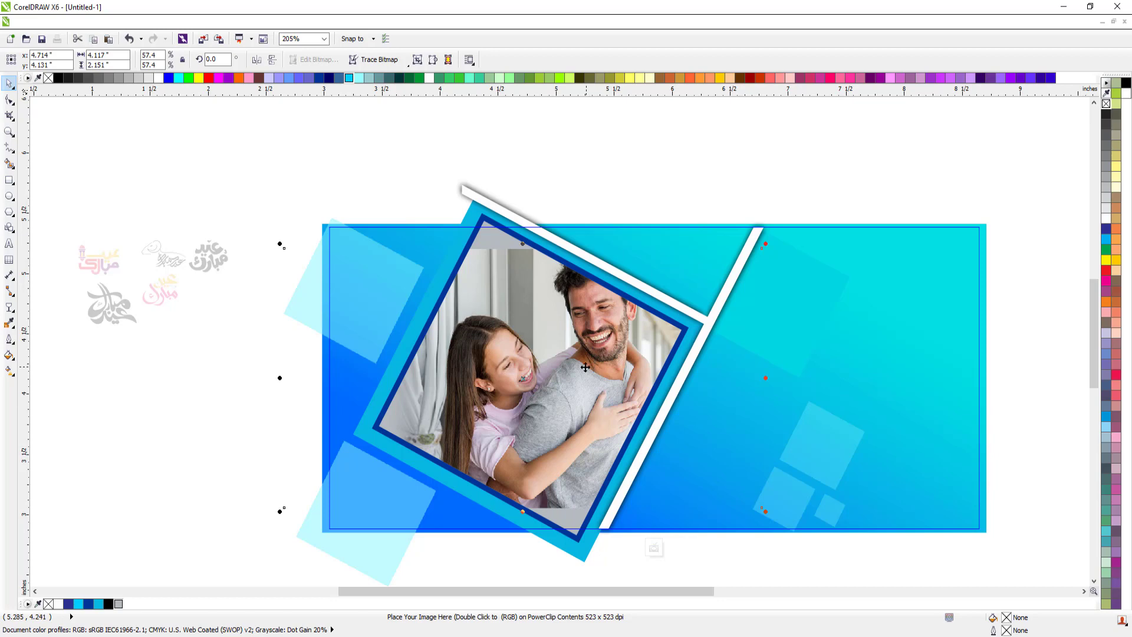
{"action": "left_click_drag", "start_coordinate": [522, 380], "coordinate": [490, 380]}
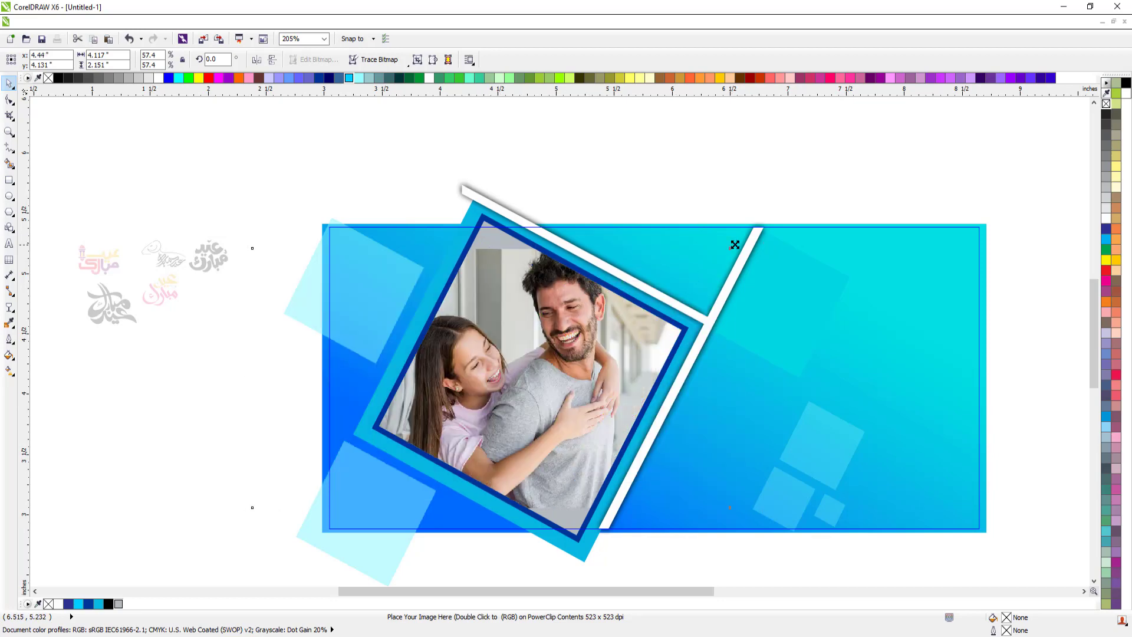
{"action": "left_click_drag", "start_coordinate": [734, 245], "coordinate": [770, 225]}
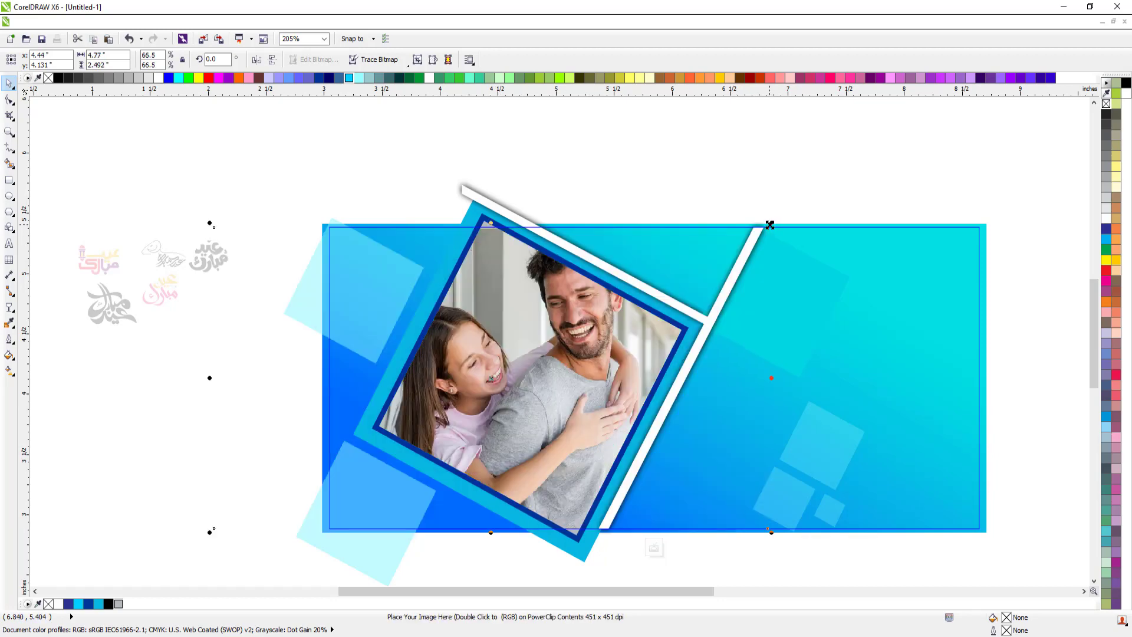
{"action": "left_click_drag", "start_coordinate": [492, 384], "coordinate": [478, 382]}
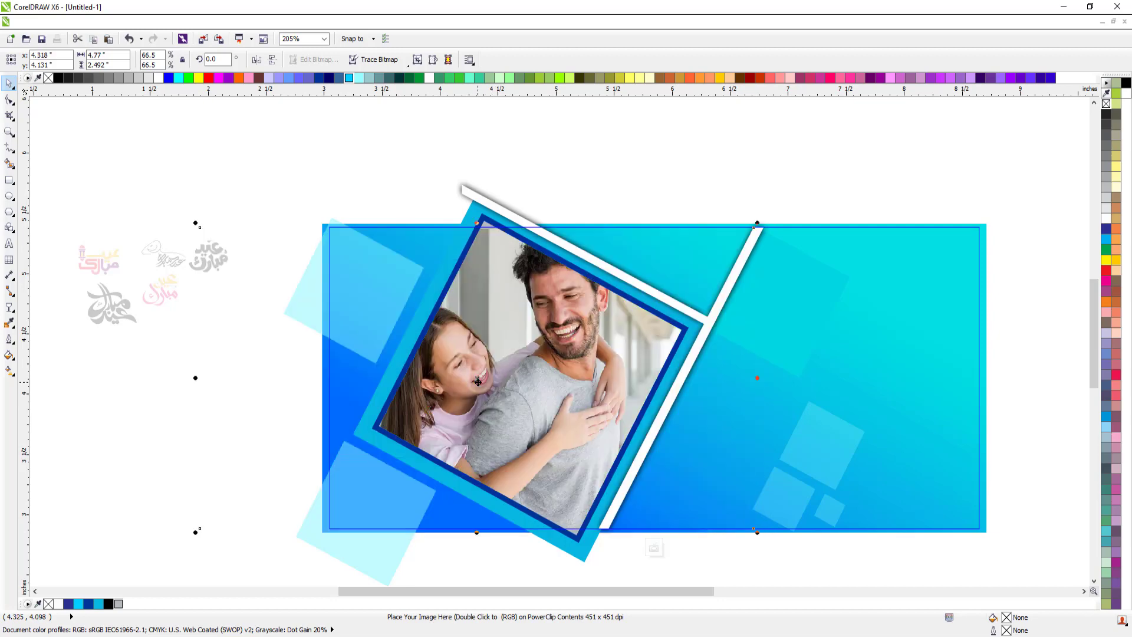
{"action": "left_click", "coordinate": [406, 187], "text": "ctrl"}
Examine the whole banner with the photo fitted in its tilted frame
{"action": "key", "text": "F3"}
{"action": "key", "text": "F2"}
{"action": "left_click_drag", "start_coordinate": [370, 228], "coordinate": [698, 411]}
{"action": "key", "text": "F2"}
{"action": "left_click_drag", "start_coordinate": [242, 172], "coordinate": [855, 481]}
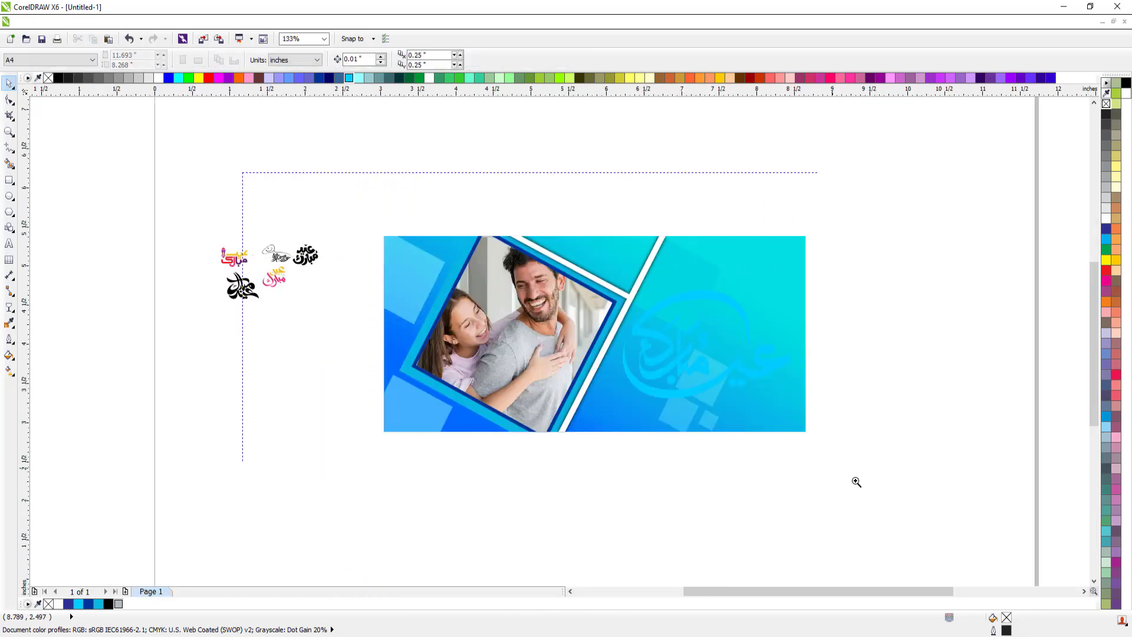
{"action": "scroll", "coordinate": [945, 510], "scroll_direction": "up", "scroll_amount": 1}
{"action": "key", "text": "F4"}
{"action": "scroll", "coordinate": [610, 354], "scroll_direction": "down", "scroll_amount": 2}
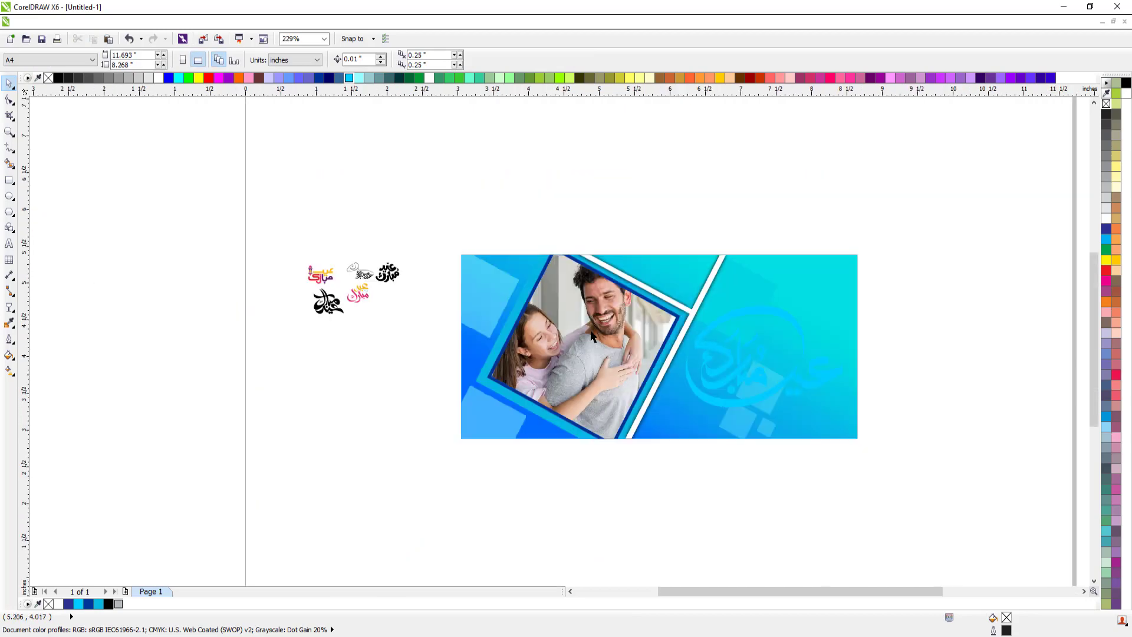
Fill the calligraphy with black C100 M100 Y100 K100
{"action": "key", "text": "F2"}
{"action": "left_click_drag", "start_coordinate": [441, 237], "coordinate": [951, 459]}
{"action": "scroll", "coordinate": [826, 360], "scroll_direction": "up", "scroll_amount": 2}
{"action": "left_click", "coordinate": [798, 403]}
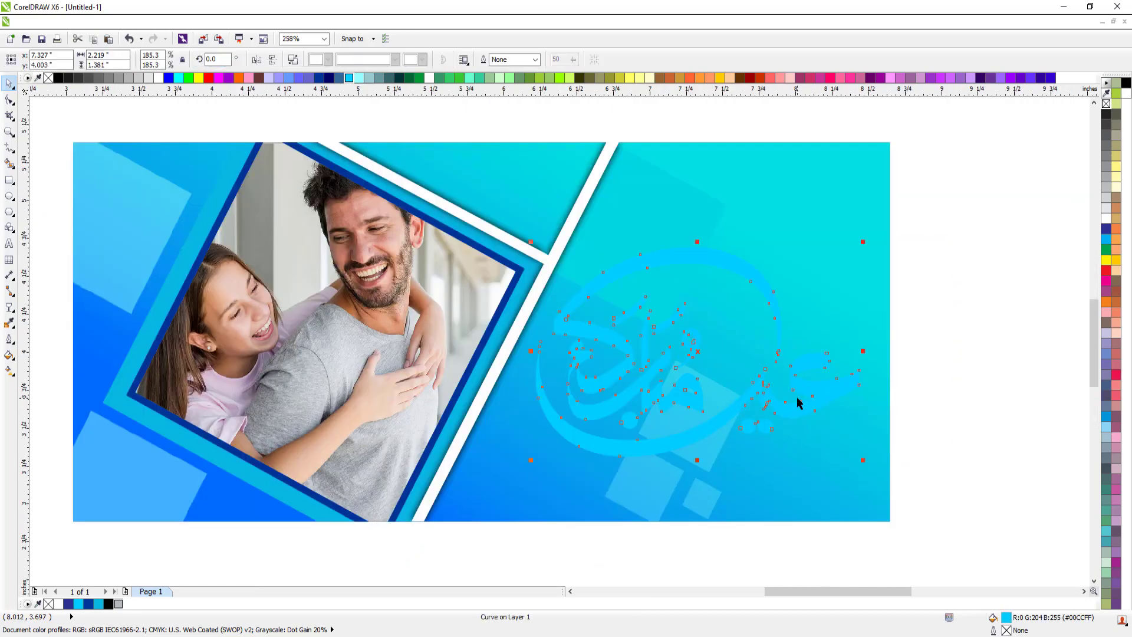
{"action": "left_click", "coordinate": [1126, 83]}
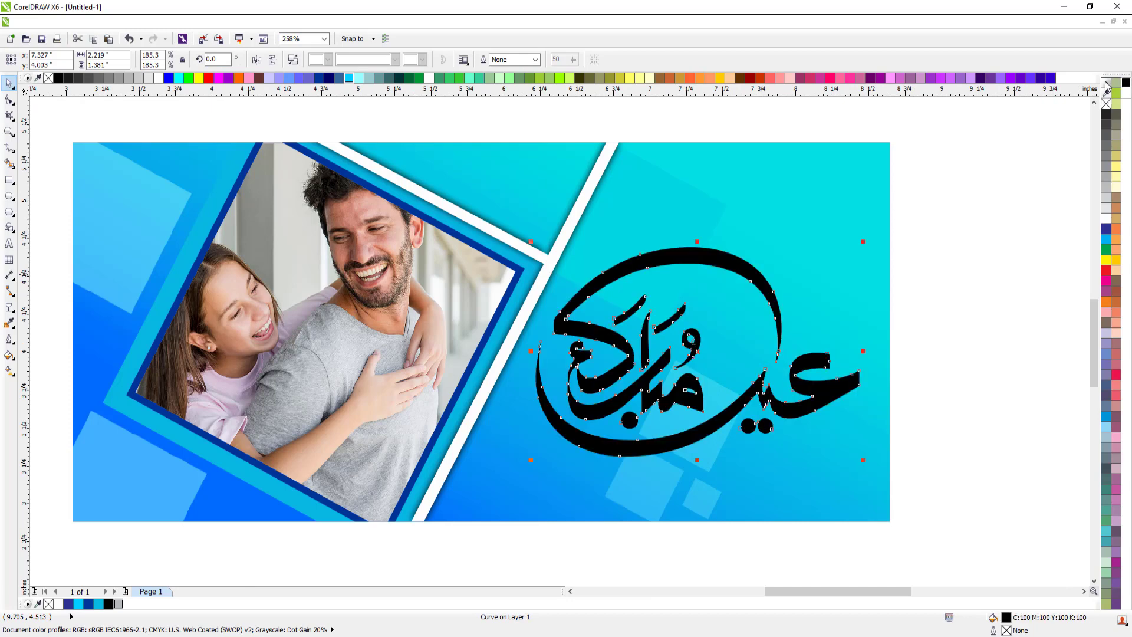
Convert a copy of the black calligraphy to a 300 dpi CMYK Color (32-bit) bitmap with anti-aliasing and a transparent background
{"action": "left_click", "coordinate": [829, 374]}
{"action": "left_click", "coordinate": [193, 22]}
{"action": "left_click", "coordinate": [218, 38]}
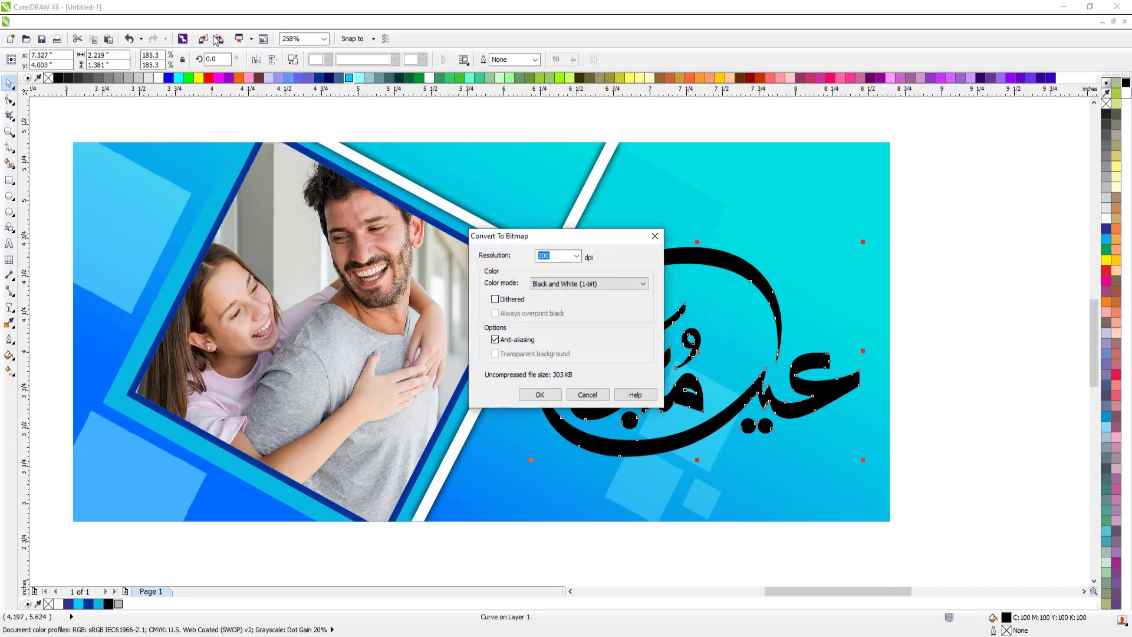
{"action": "left_click", "coordinate": [643, 284]}
{"action": "left_click", "coordinate": [584, 339]}
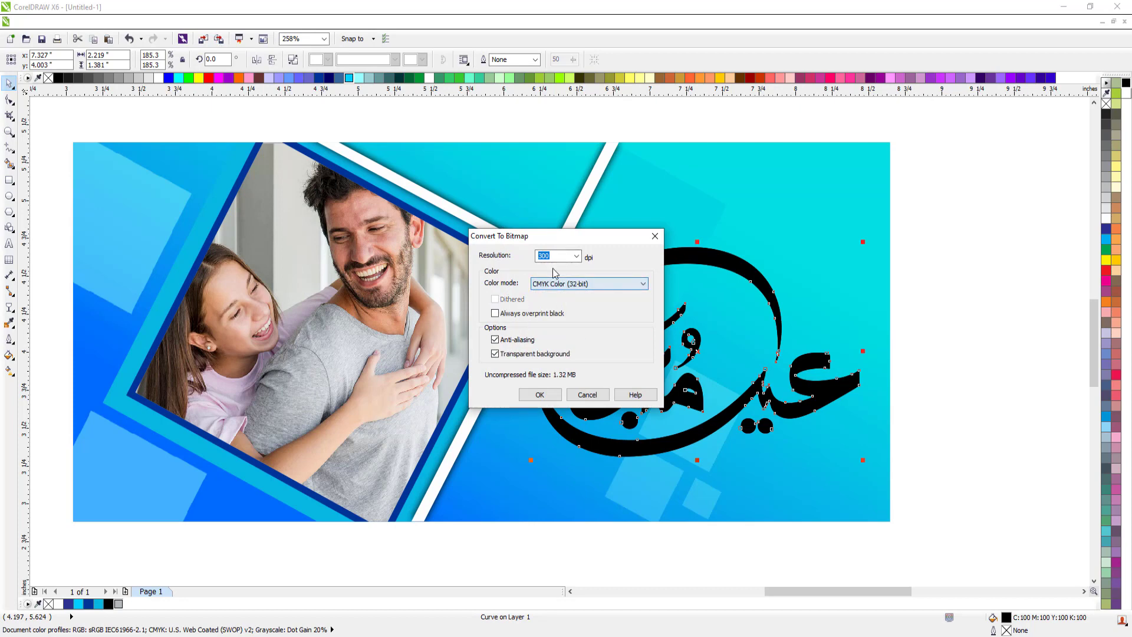
{"action": "left_click", "coordinate": [539, 395]}
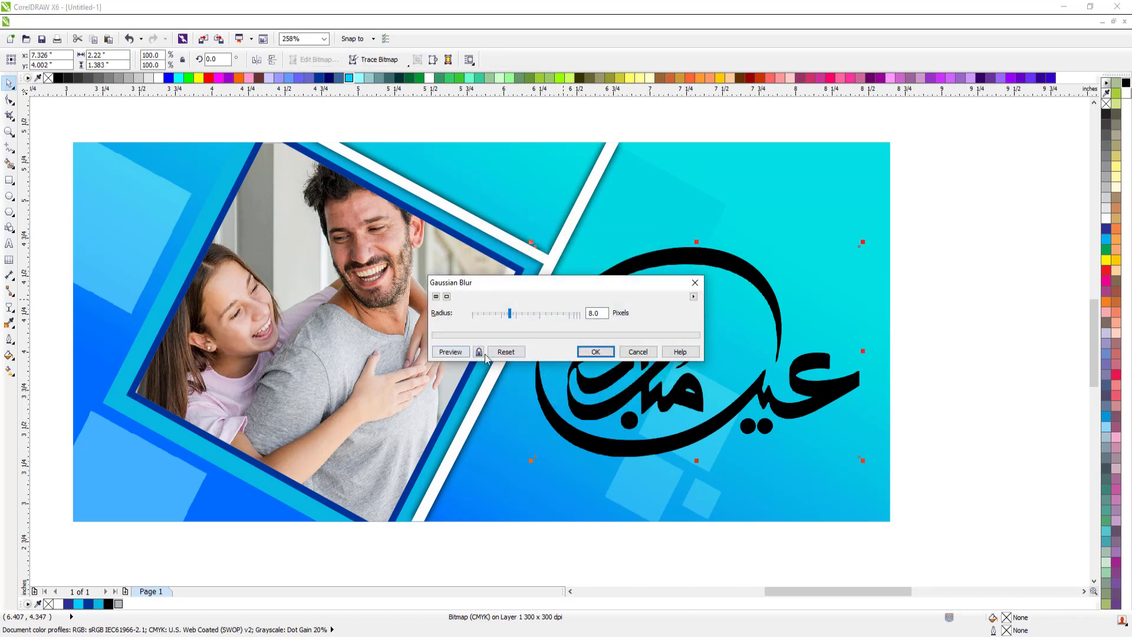
Apply an 8.0 pixel Gaussian Blur to the calligraphy bitmap as a soft shadow
{"action": "left_click", "coordinate": [480, 352]}
{"action": "left_click", "coordinate": [592, 356]}
{"action": "key", "text": "Escape"}
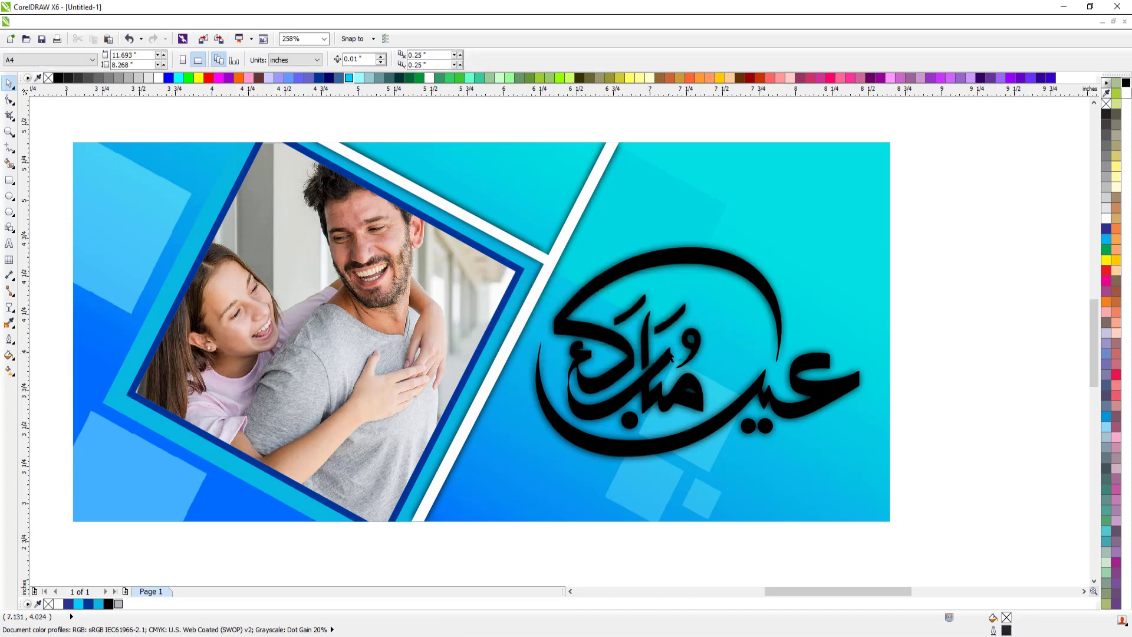
Fill the calligraphy curve over the blurred shadow with light cyan #99FFFF
{"action": "left_click", "coordinate": [622, 359]}
{"action": "left_click_drag", "start_coordinate": [622, 359], "coordinate": [622, 334]}
{"action": "key", "text": "ctrl+z"}
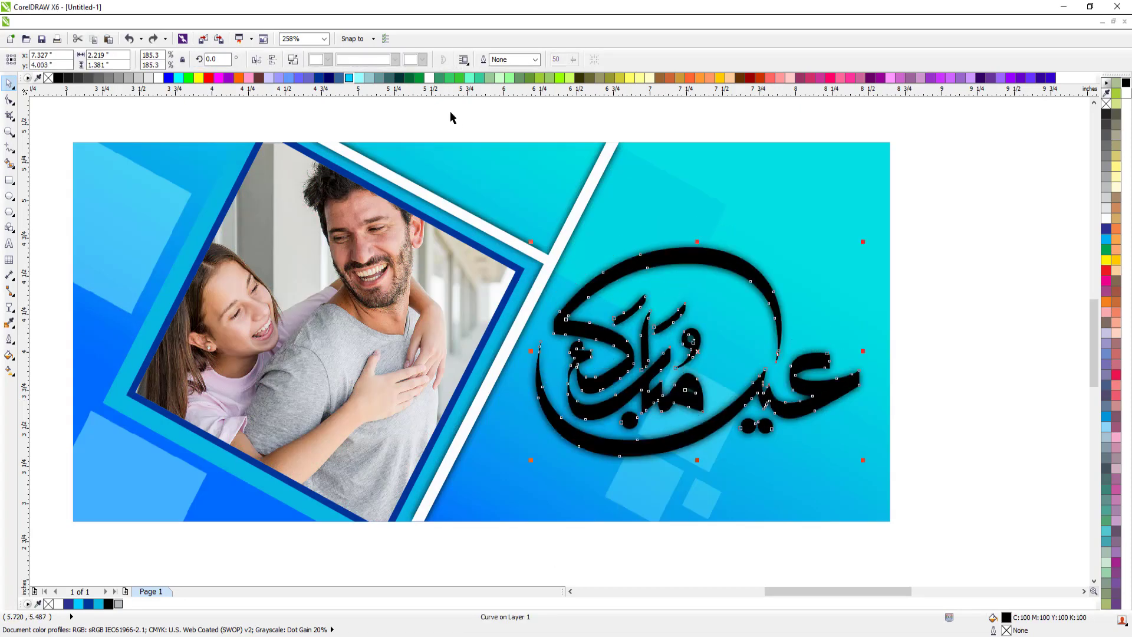
{"action": "left_click", "coordinate": [359, 79]}
{"action": "key", "text": "Escape"}
Apply a vertical linear gradient to the calligraphy, running downward from light cyan #99FFFF to bright blue #00CCFF
{"action": "key", "text": "F3"}
{"action": "key", "text": "F2"}
{"action": "left_click_drag", "start_coordinate": [412, 201], "coordinate": [835, 444]}
{"action": "left_click", "coordinate": [727, 367]}
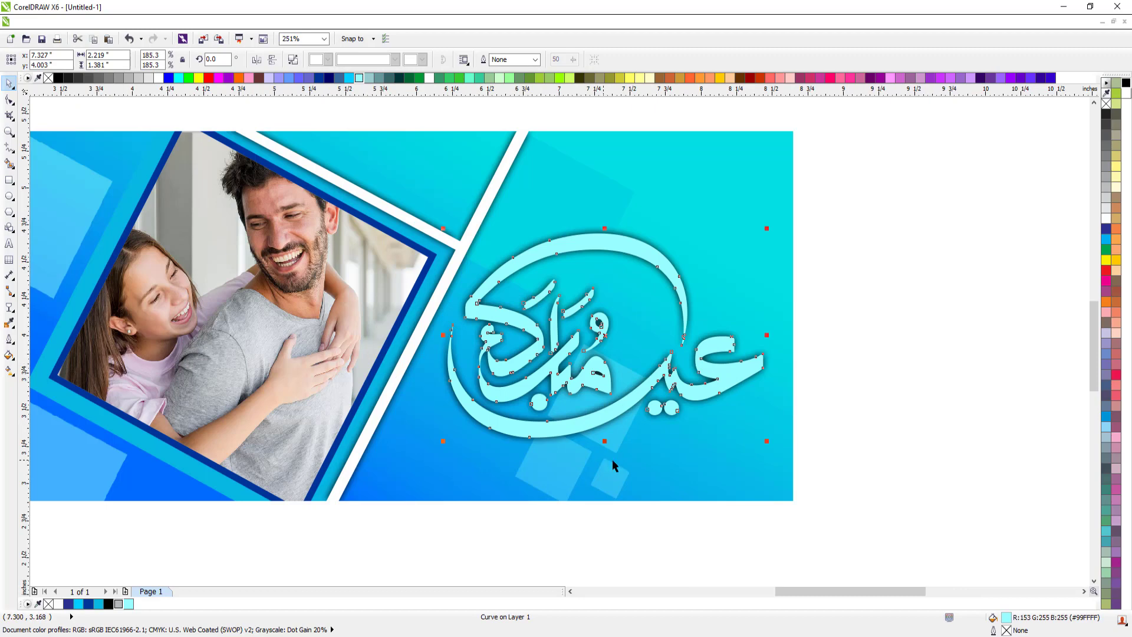
{"action": "key", "text": "g"}
{"action": "left_click_drag", "start_coordinate": [680, 293], "coordinate": [679, 410]}
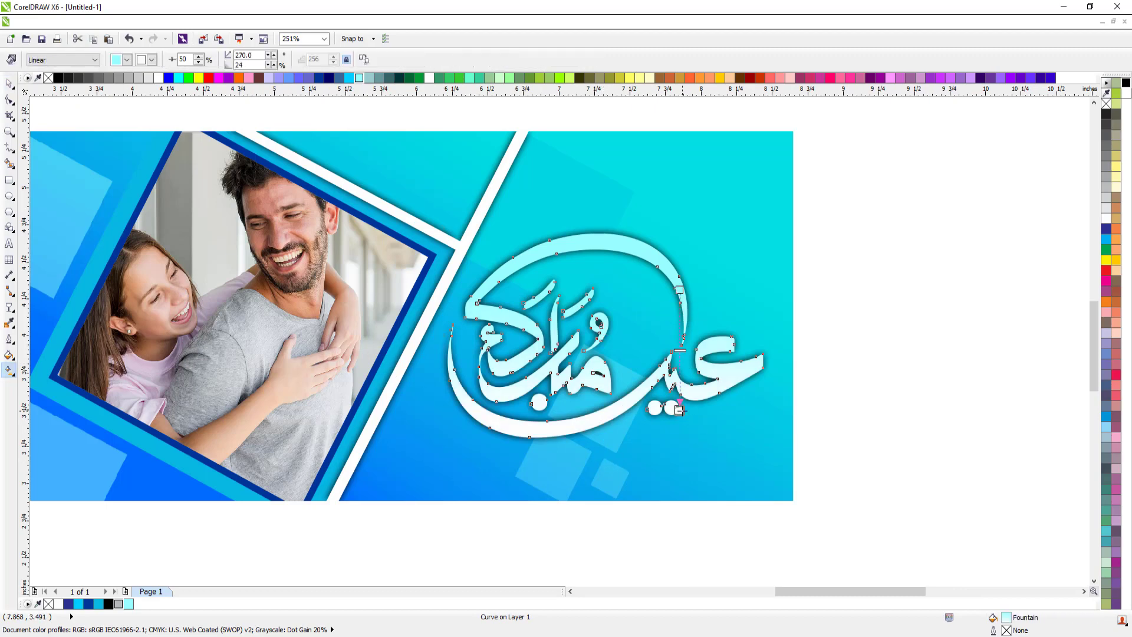
{"action": "left_click", "coordinate": [348, 79]}
{"action": "key", "text": "space"}
{"action": "key", "text": "Escape"}
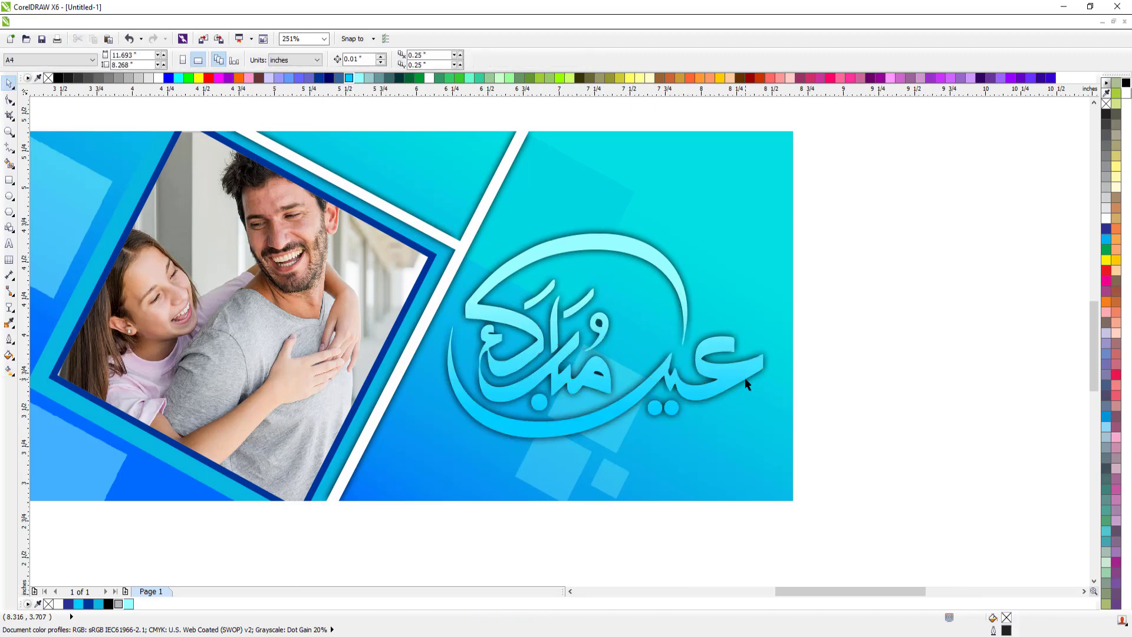
Extrude the gradient calligraphy straight downward as a parallel extrusion with a vertical vanishing point offset of about -0.366 in
{"action": "left_click", "coordinate": [739, 376]}
{"action": "left_click", "coordinate": [14, 318]}
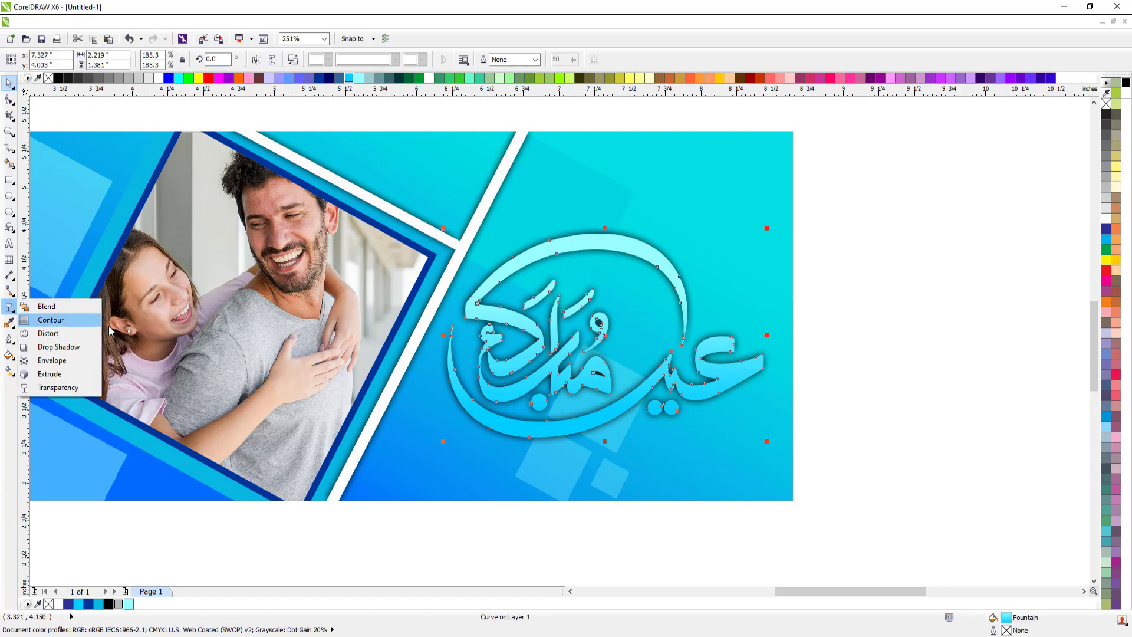
{"action": "left_click", "coordinate": [48, 377]}
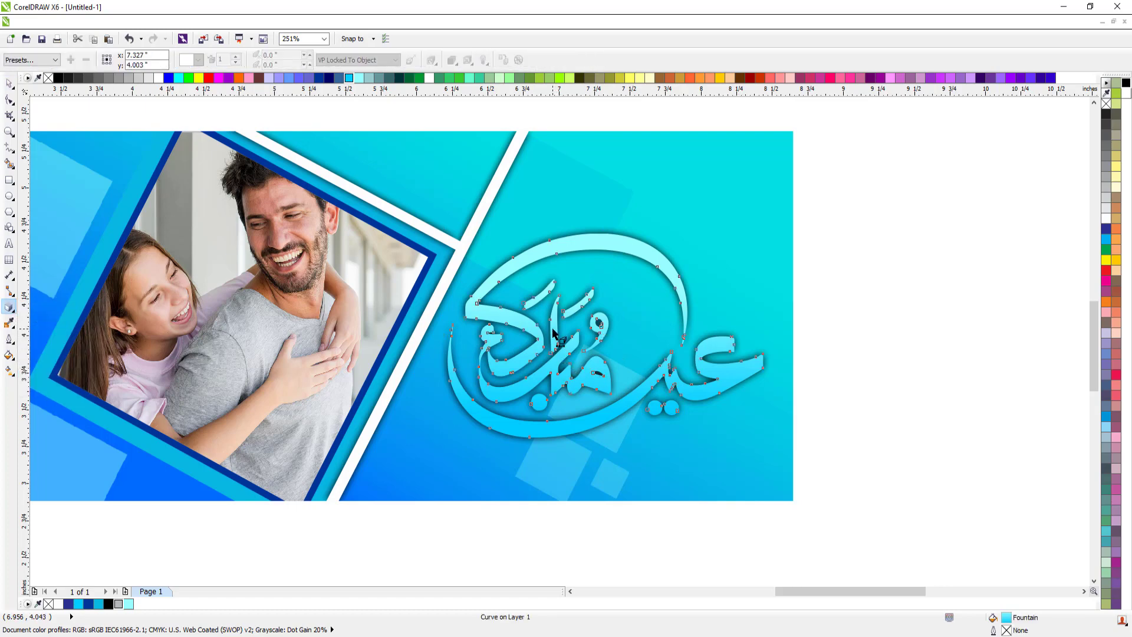
{"action": "left_click_drag", "start_coordinate": [553, 332], "coordinate": [552, 434]}
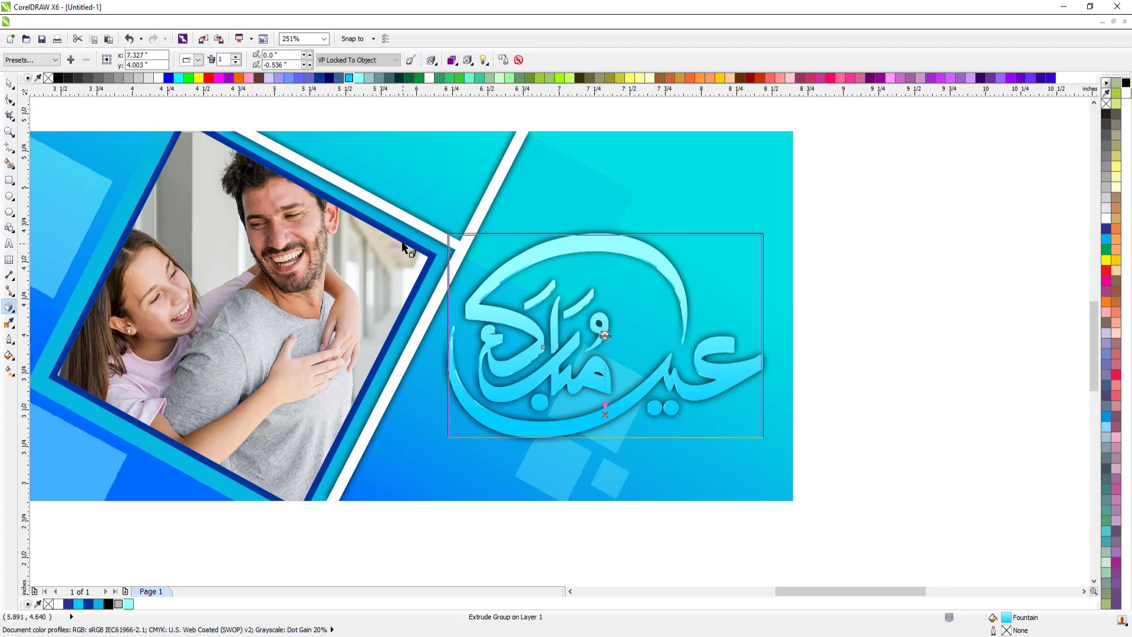
{"action": "left_click", "coordinate": [197, 59]}
{"action": "left_click", "coordinate": [209, 97]}
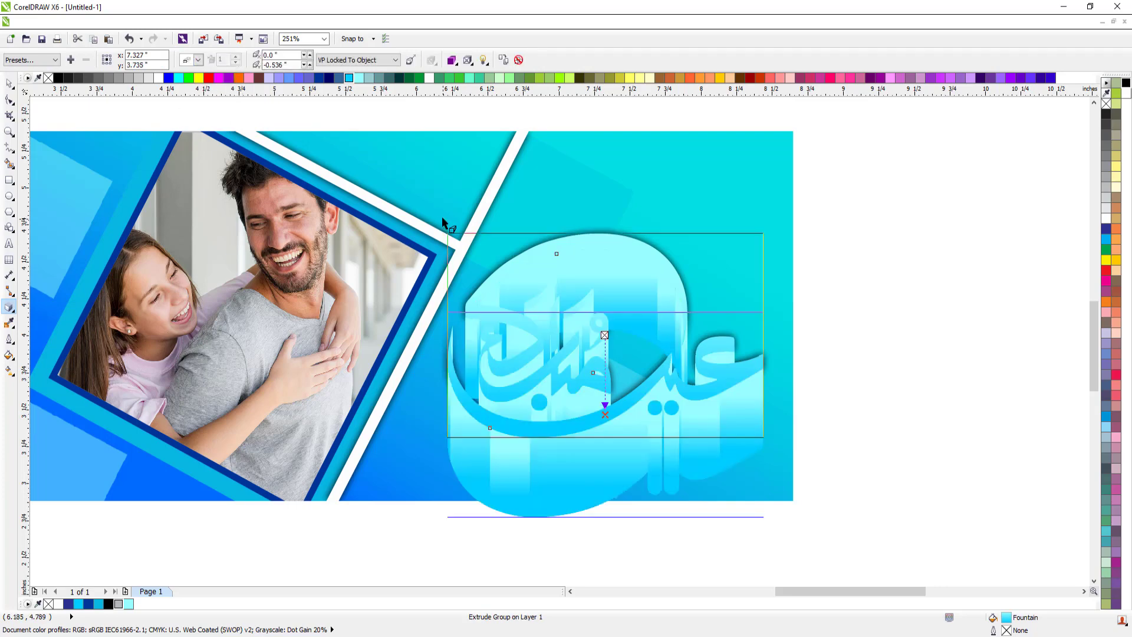
{"action": "left_click_drag", "start_coordinate": [605, 414], "coordinate": [605, 382]}
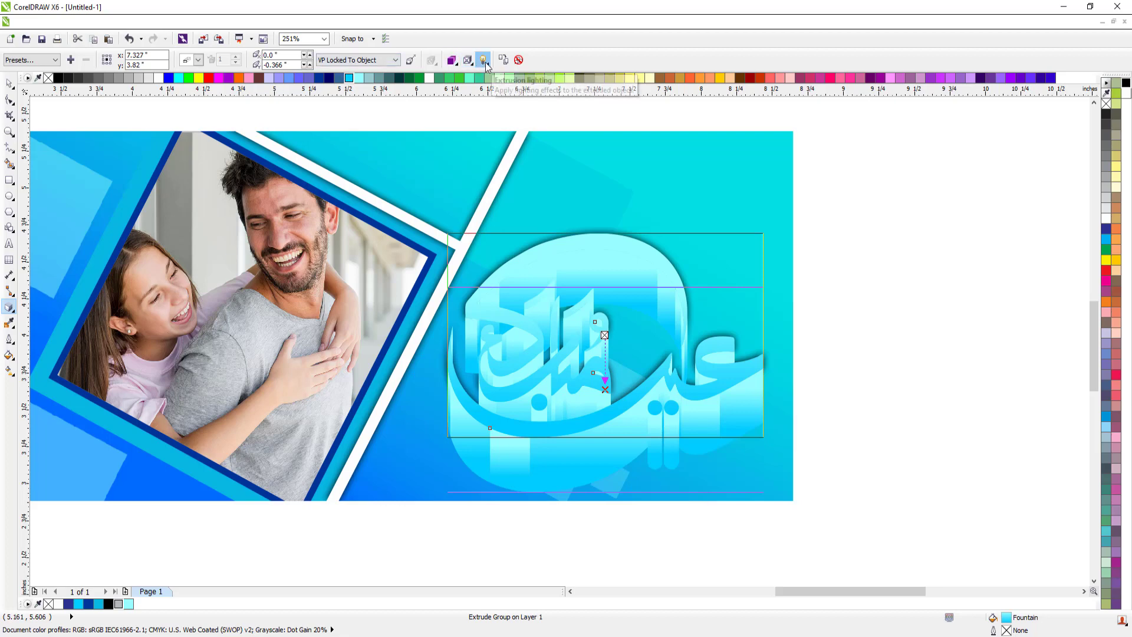
{"action": "left_click", "coordinate": [483, 60]}
{"action": "left_click", "coordinate": [487, 89]}
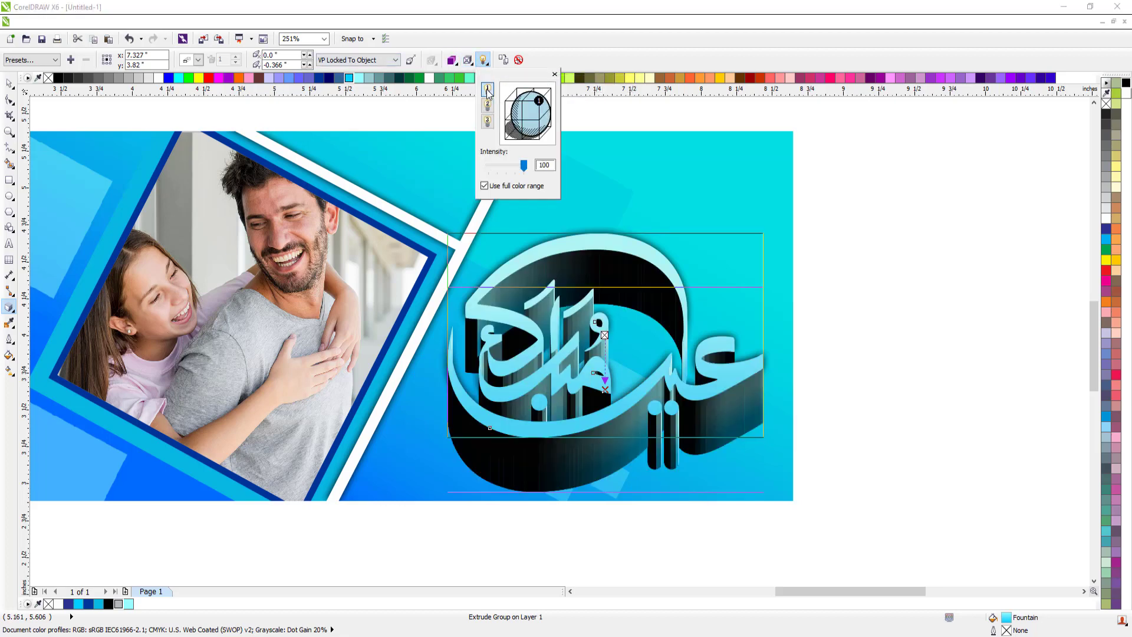
{"action": "left_click", "coordinate": [487, 106]}
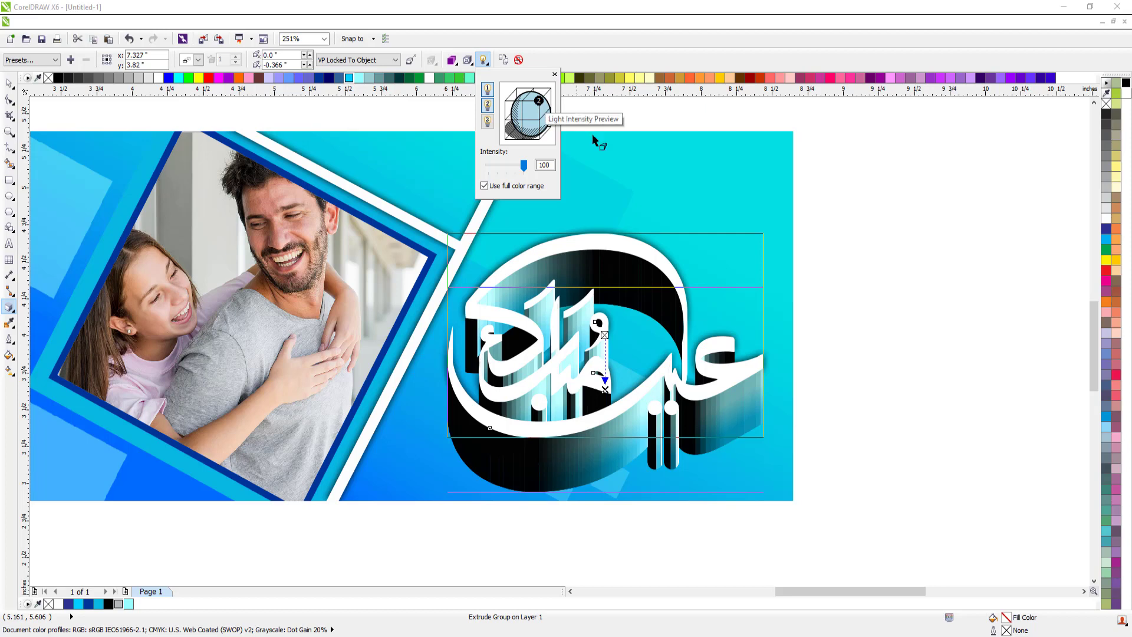
{"action": "left_click", "coordinate": [639, 126]}
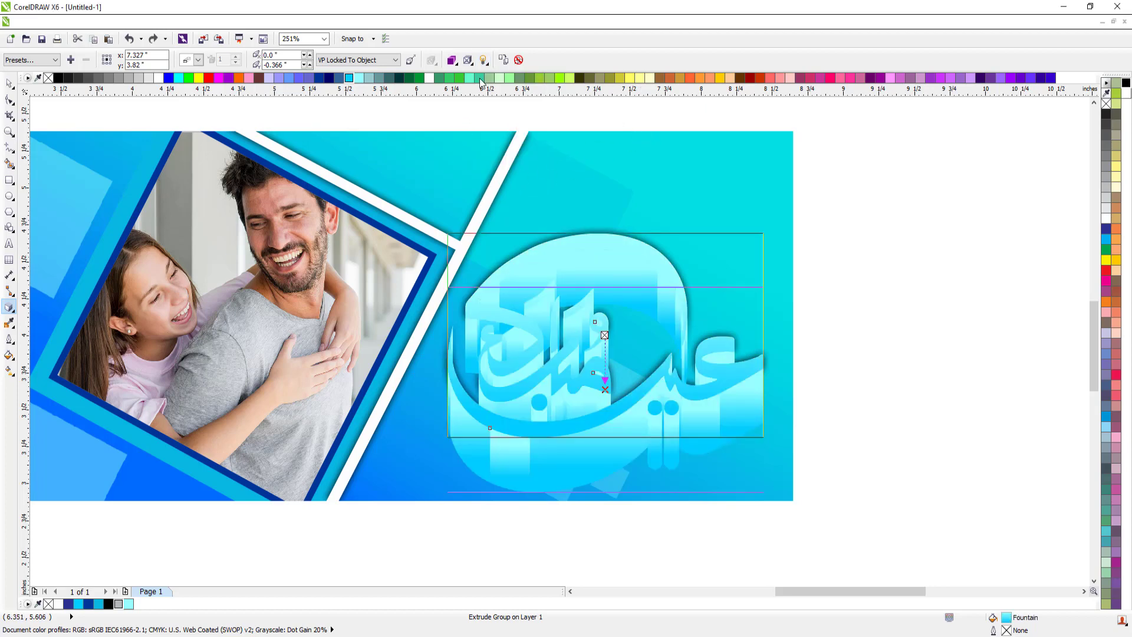
Light the extrusion with lights 2 and 3, place light 3 at the front centre with intensity 57, and lower light 2's intensity
{"action": "left_click", "coordinate": [483, 60]}
{"action": "left_click", "coordinate": [488, 104]}
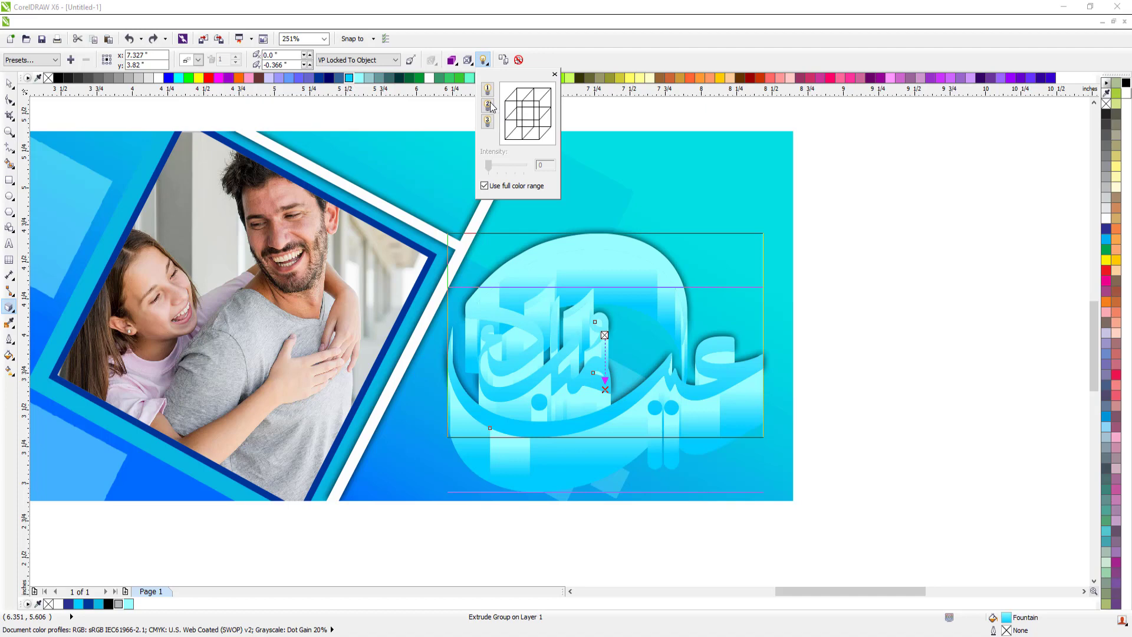
{"action": "left_click", "coordinate": [487, 122]}
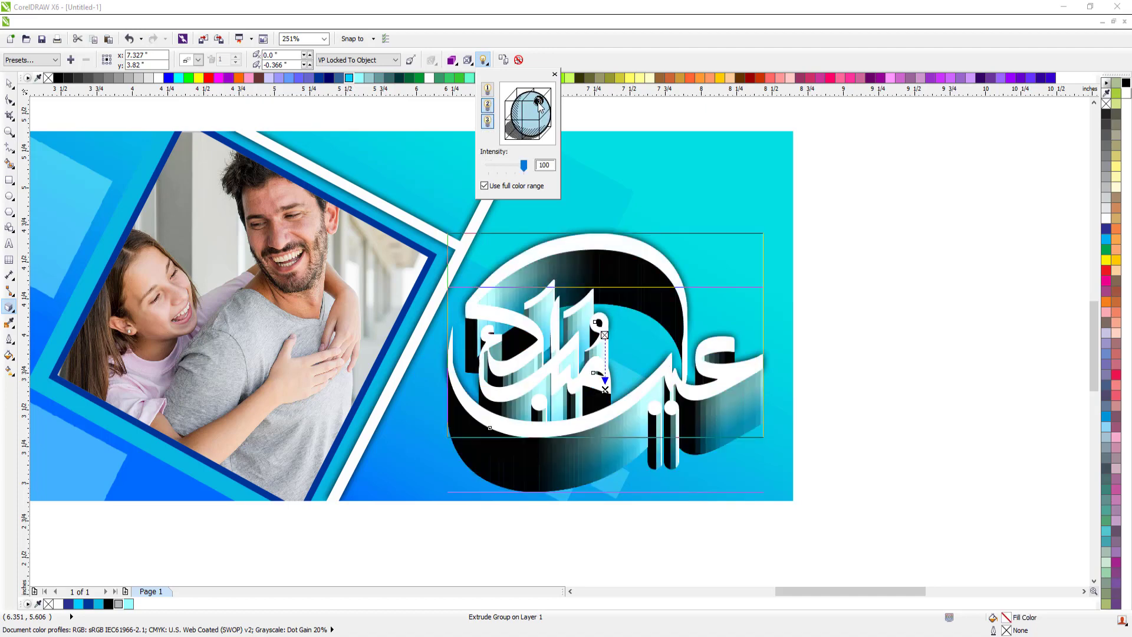
{"action": "left_click", "coordinate": [522, 121]}
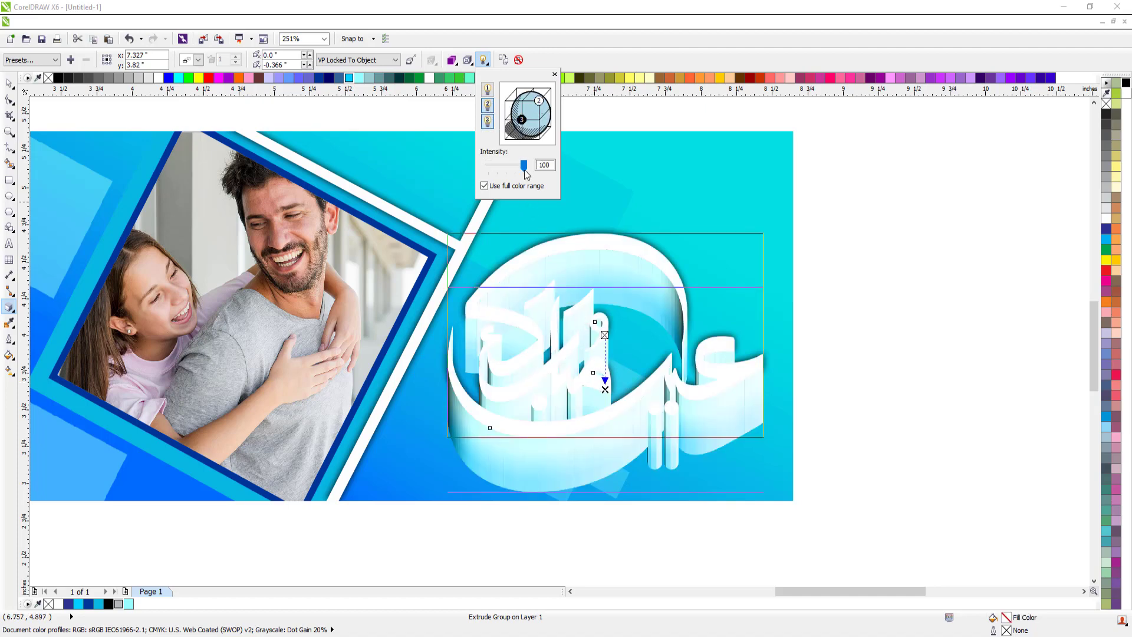
{"action": "left_click_drag", "start_coordinate": [524, 166], "coordinate": [509, 166]}
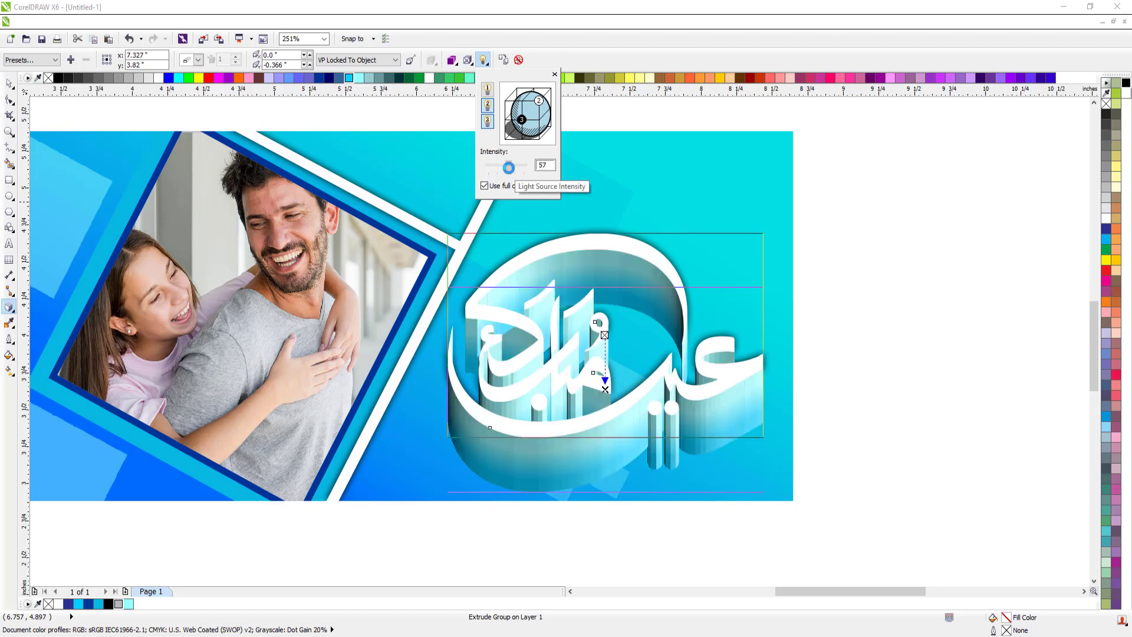
{"action": "left_click", "coordinate": [539, 102]}
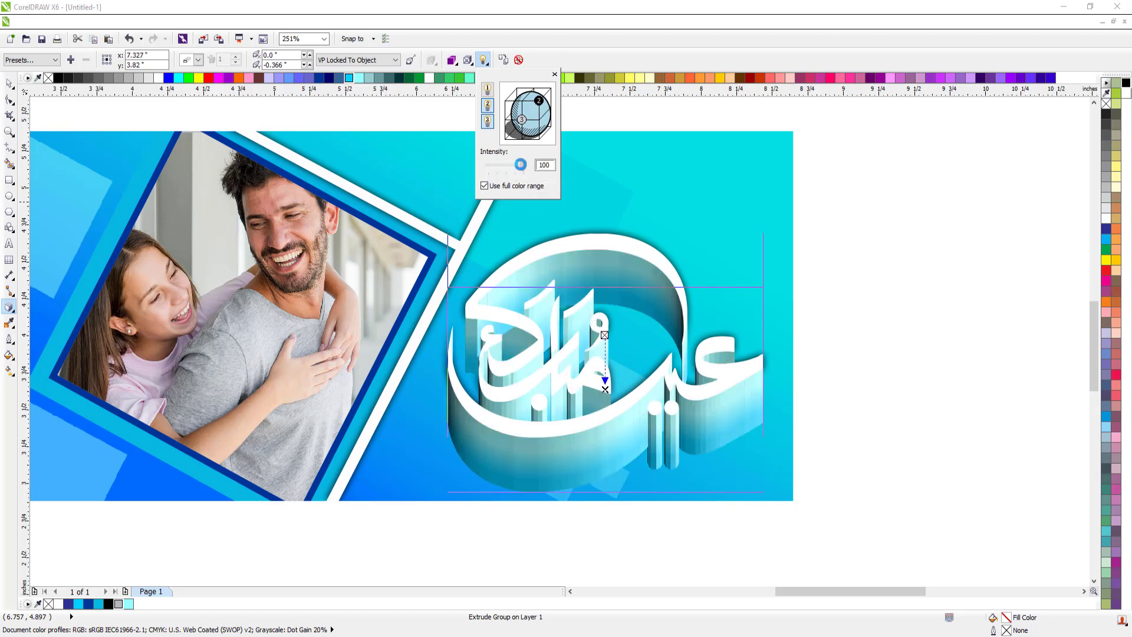
{"action": "left_click_drag", "start_coordinate": [524, 167], "coordinate": [502, 166]}
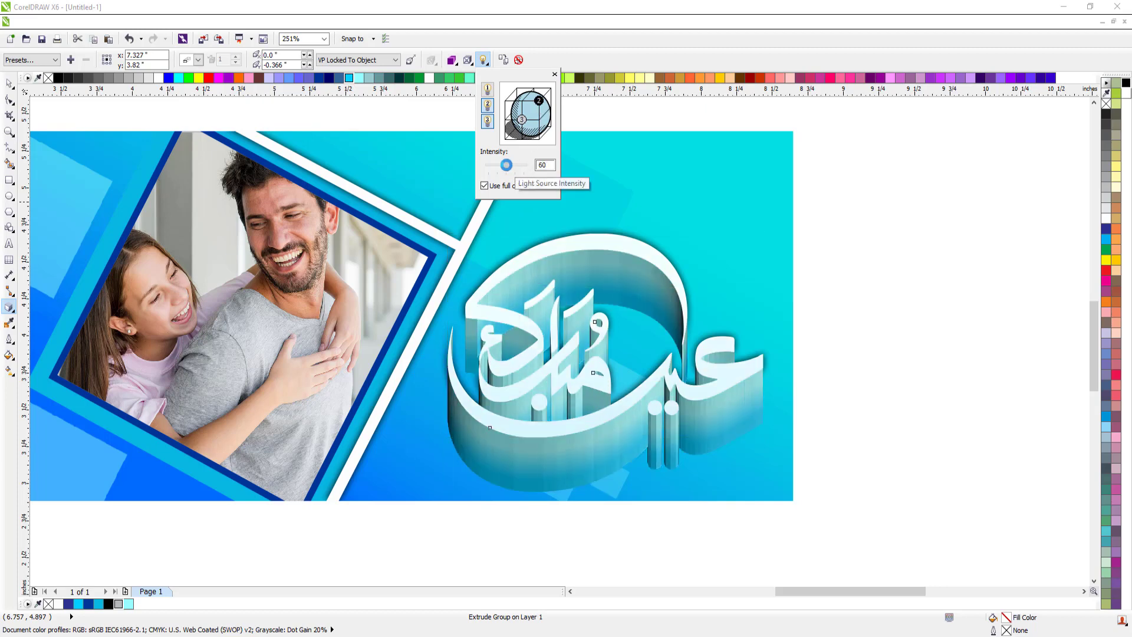
{"action": "left_click", "coordinate": [593, 372]}
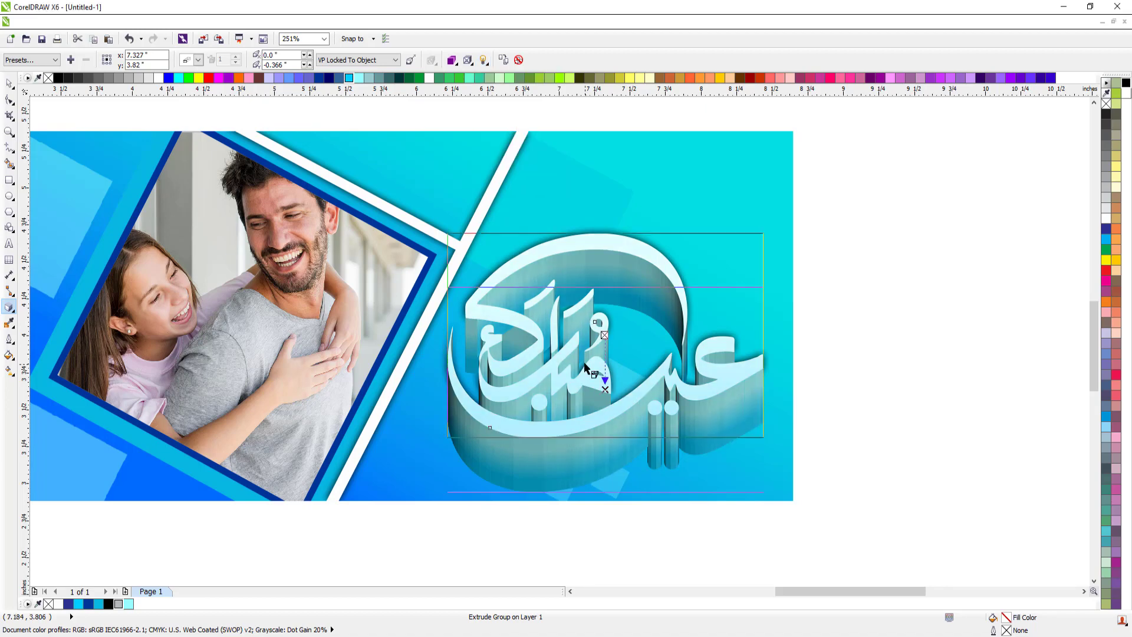
Shorten the calligraphy's extrusion to a vertical offset of about -0.114 in and recolour it bright blue #00CCFF
{"action": "left_click_drag", "start_coordinate": [605, 390], "coordinate": [606, 351]}
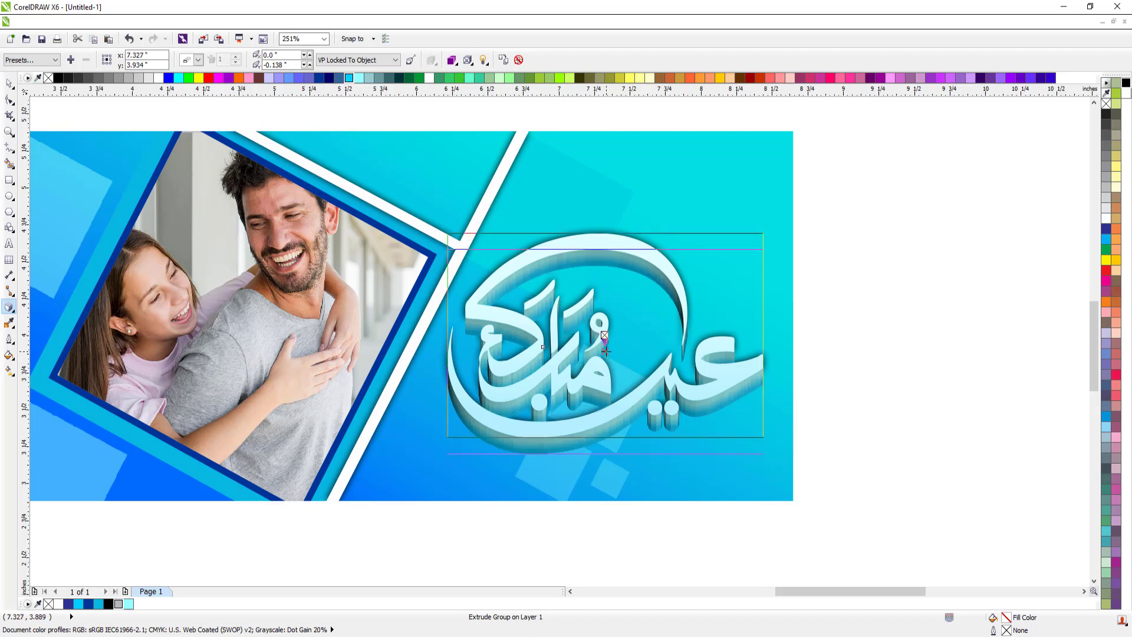
{"action": "left_click", "coordinate": [470, 79]}
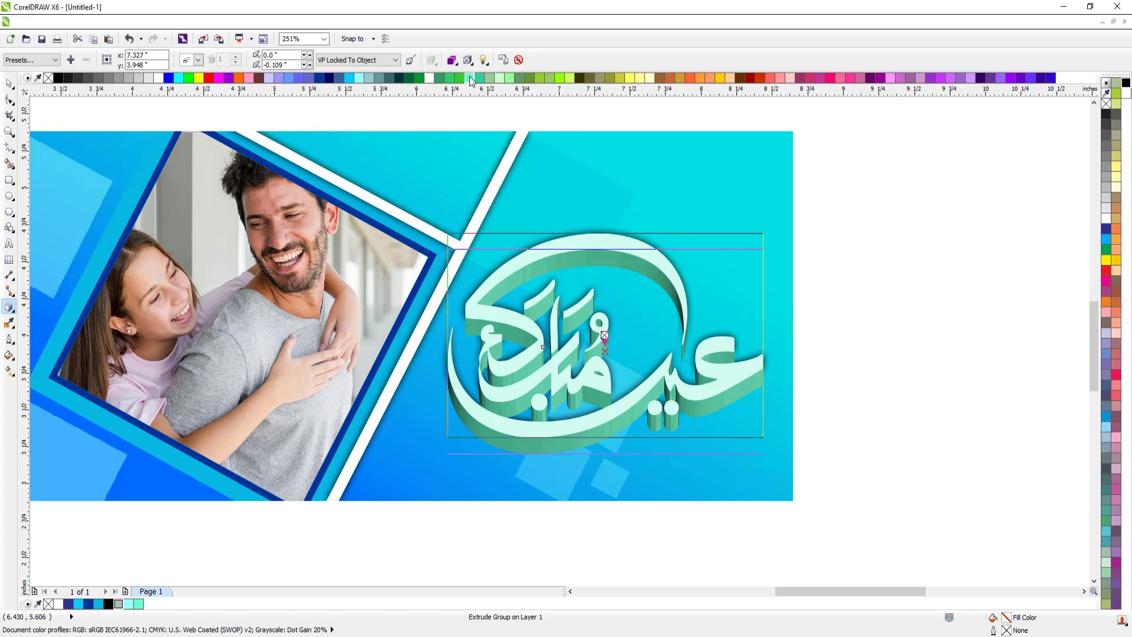
{"action": "left_click", "coordinate": [348, 78]}
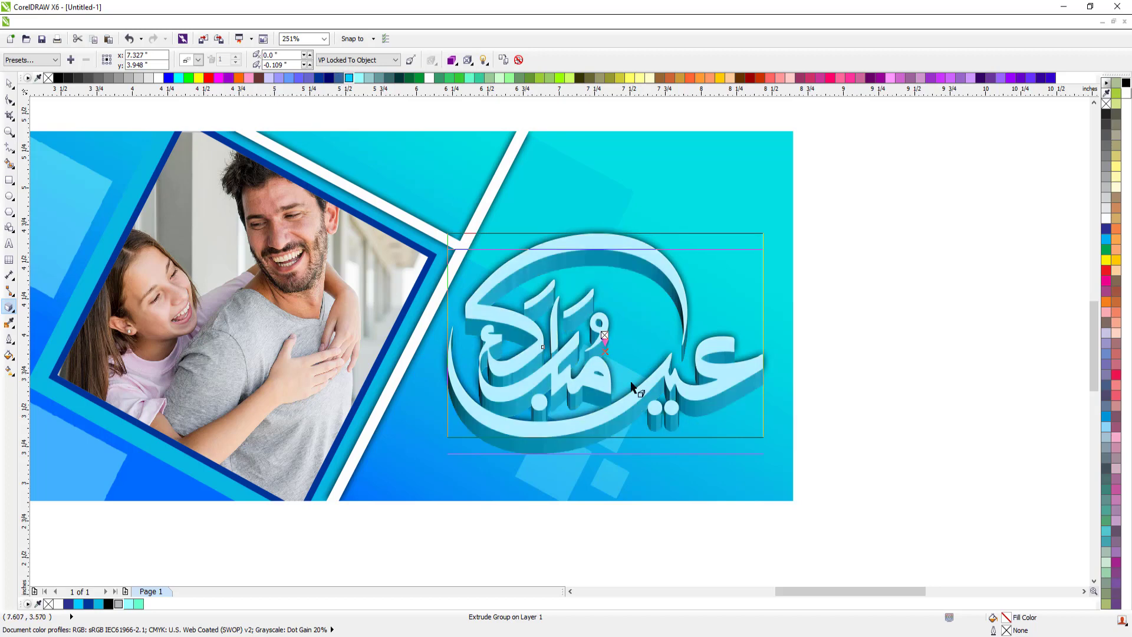
{"action": "left_click_drag", "start_coordinate": [607, 350], "coordinate": [604, 352]}
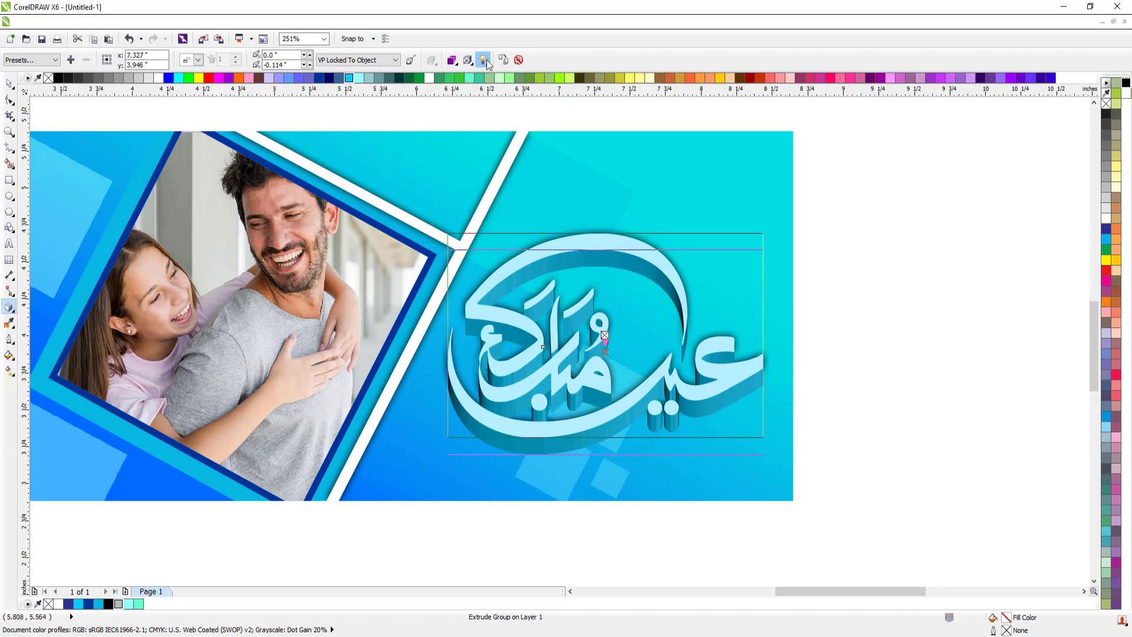
Readjust the extrusion lighting by setting light 2's intensity to 63 and reducing light 3's intensity for darker sides
{"action": "left_click", "coordinate": [484, 60]}
{"action": "left_click", "coordinate": [540, 102]}
{"action": "left_click", "coordinate": [511, 169]}
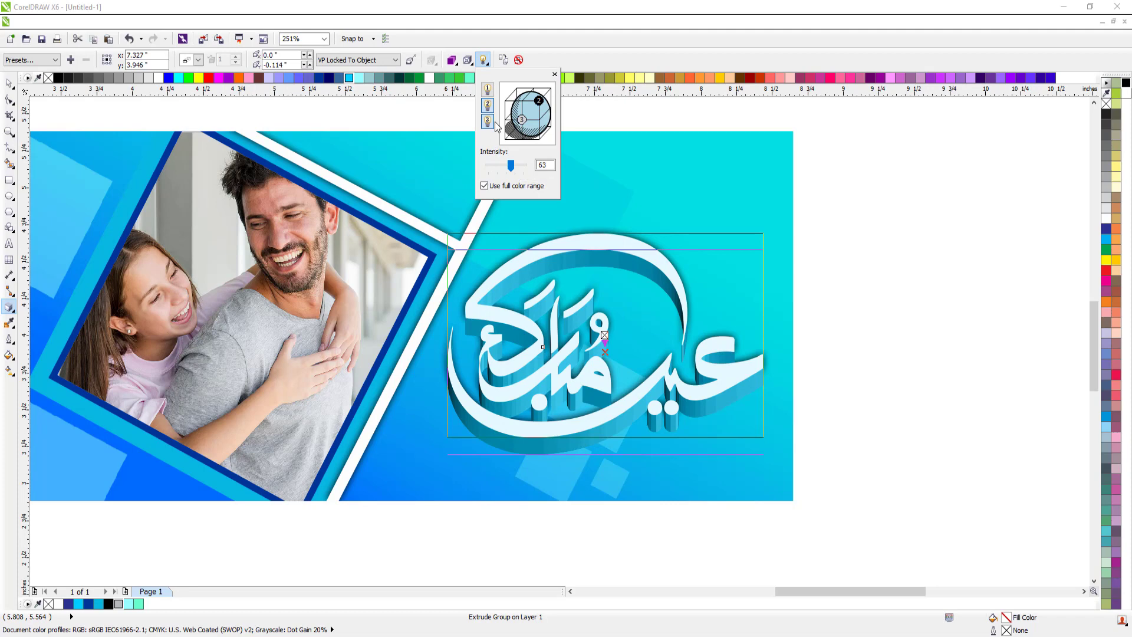
{"action": "left_click", "coordinate": [521, 119]}
{"action": "left_click", "coordinate": [511, 166]}
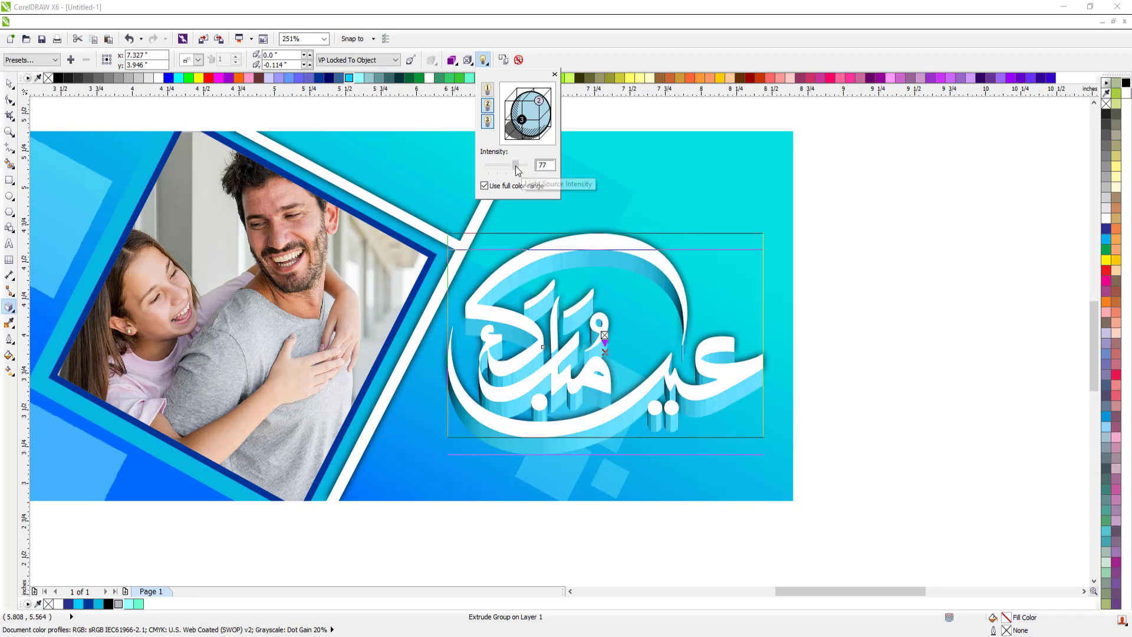
{"action": "left_click_drag", "start_coordinate": [508, 168], "coordinate": [504, 173]}
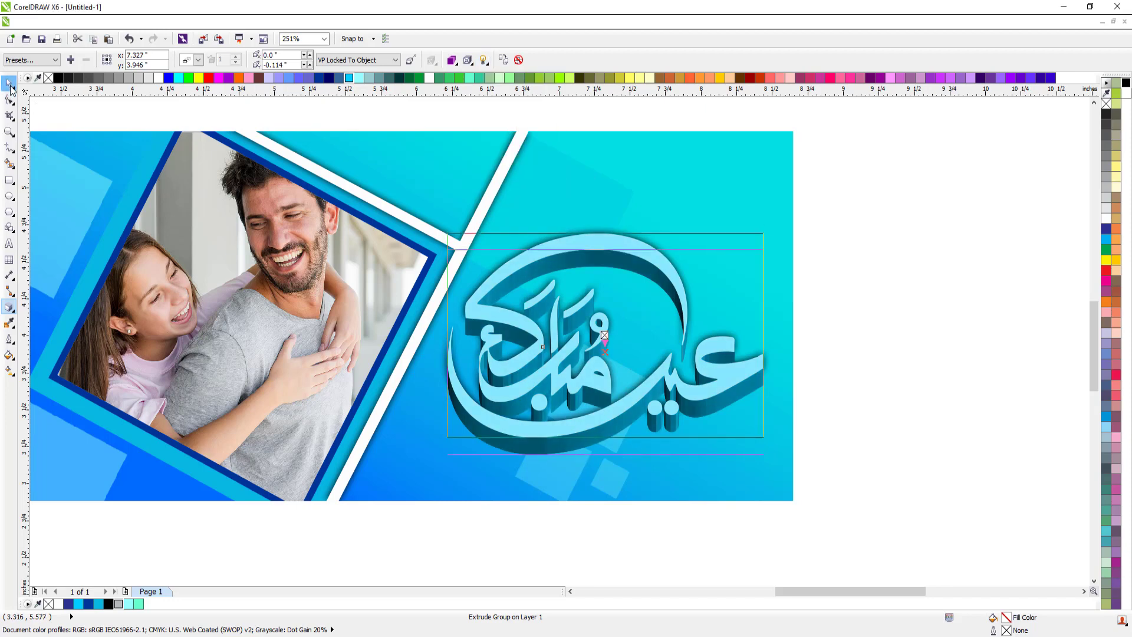
Nudge the blurred shadow bitmap straight down beneath the extruded calligraphy to a Y position of 3.872 in
{"action": "left_click", "coordinate": [10, 84]}
{"action": "left_click", "coordinate": [552, 229]}
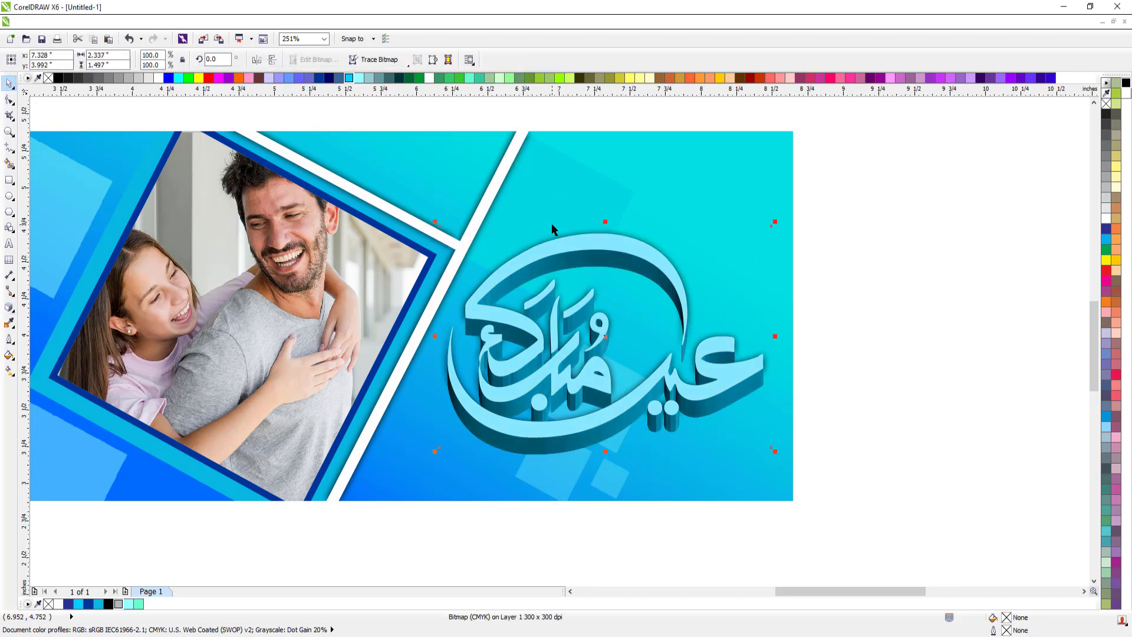
{"action": "key", "text": "Down"}
{"action": "key", "text": "Down"}
{"action": "key", "text": "Down"}
{"action": "key", "text": "Down"}
{"action": "key", "text": "Down"}
{"action": "key", "text": "Down"}
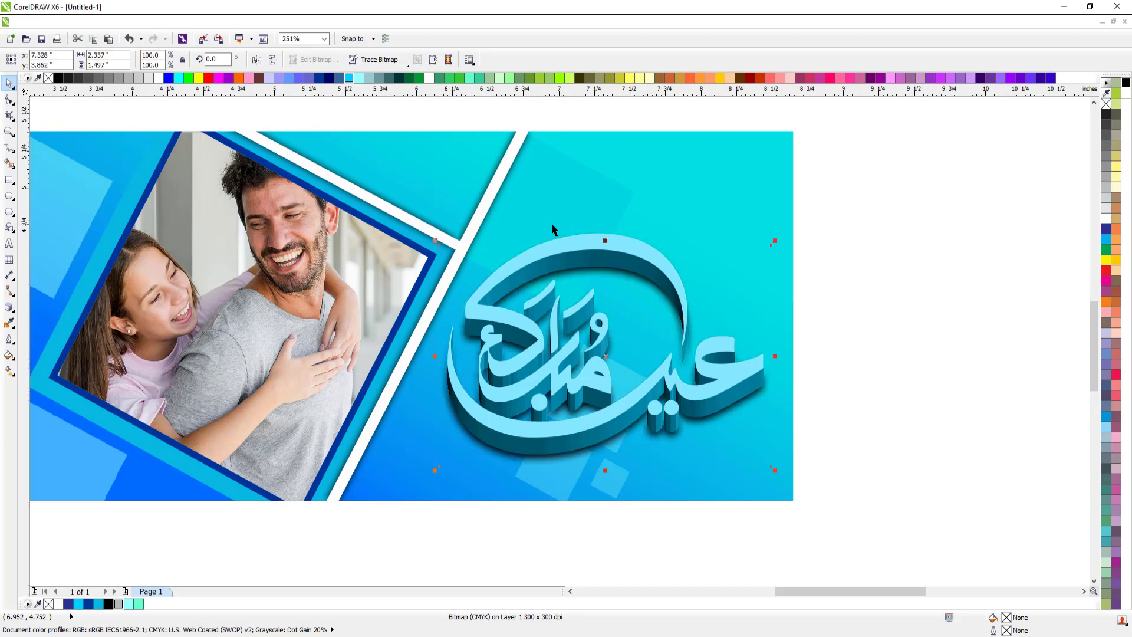
{"action": "key", "text": "Up"}
{"action": "key", "text": "Up"}
{"action": "key", "text": "Up"}
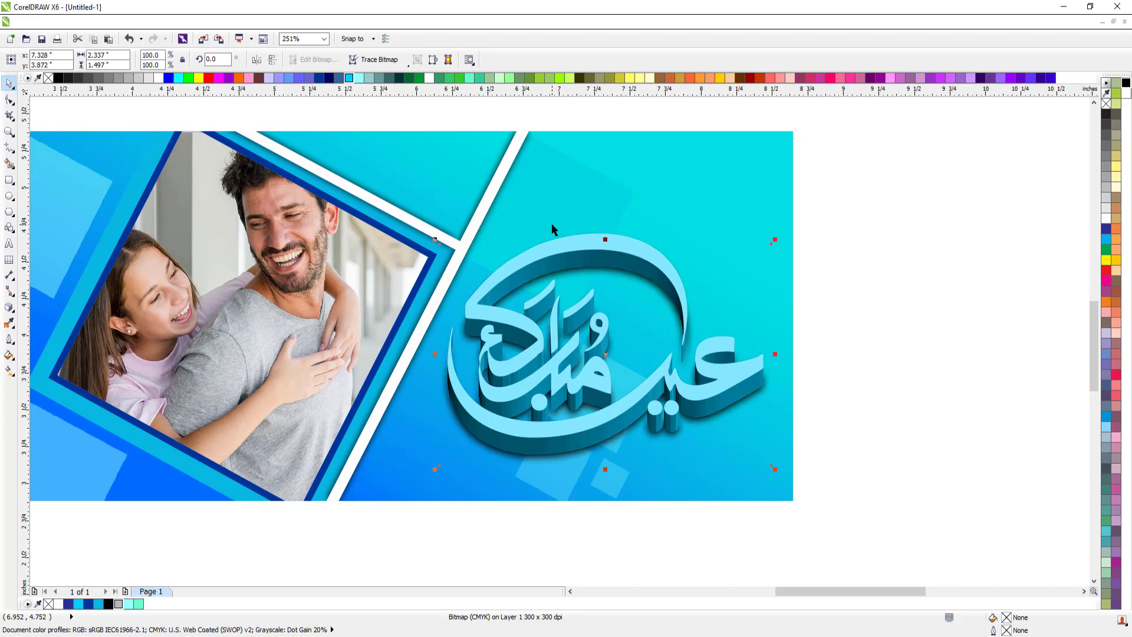
{"action": "key", "text": "Escape"}
Break the calligraphy's extrude group apart into a separate front curve and extruded sides
{"action": "key", "text": "F3"}
{"action": "key", "text": "F2"}
{"action": "left_click_drag", "start_coordinate": [259, 139], "coordinate": [782, 387]}
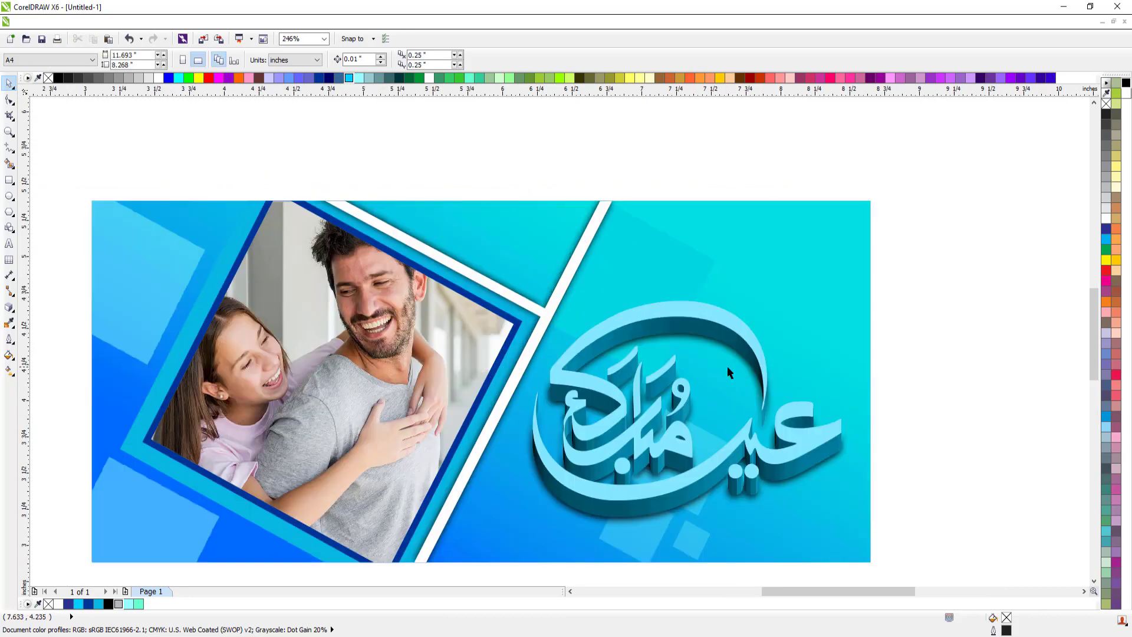
{"action": "key", "text": "F3"}
{"action": "key", "text": "F2"}
{"action": "left_click_drag", "start_coordinate": [371, 222], "coordinate": [847, 433]}
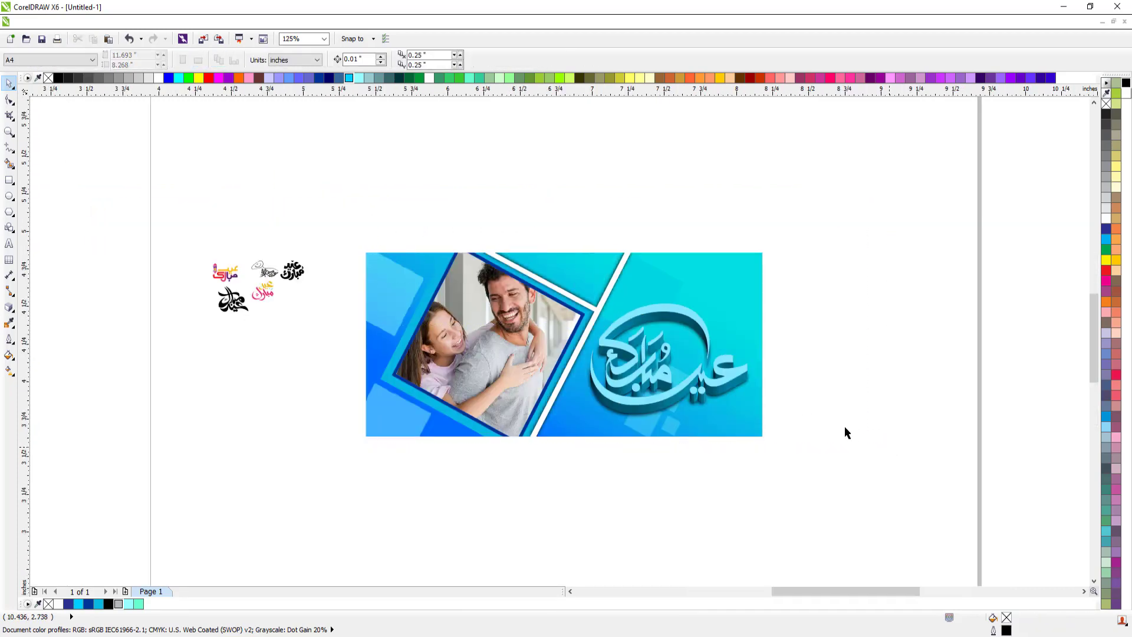
{"action": "left_click", "coordinate": [776, 425]}
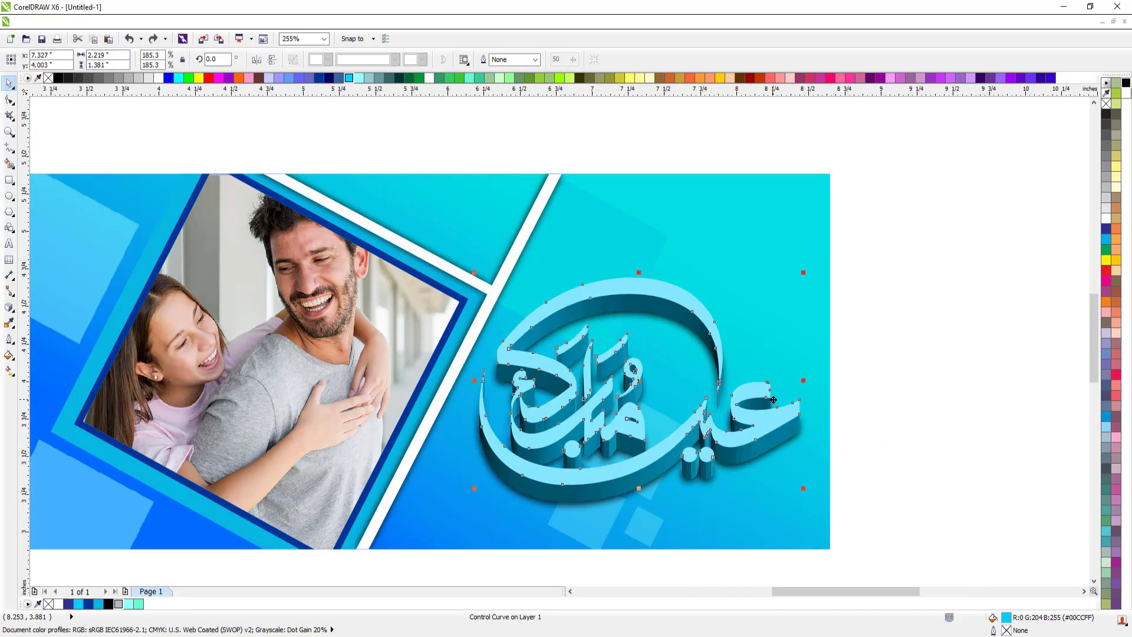
{"action": "left_click", "coordinate": [9, 307]}
{"action": "left_click", "coordinate": [575, 426]}
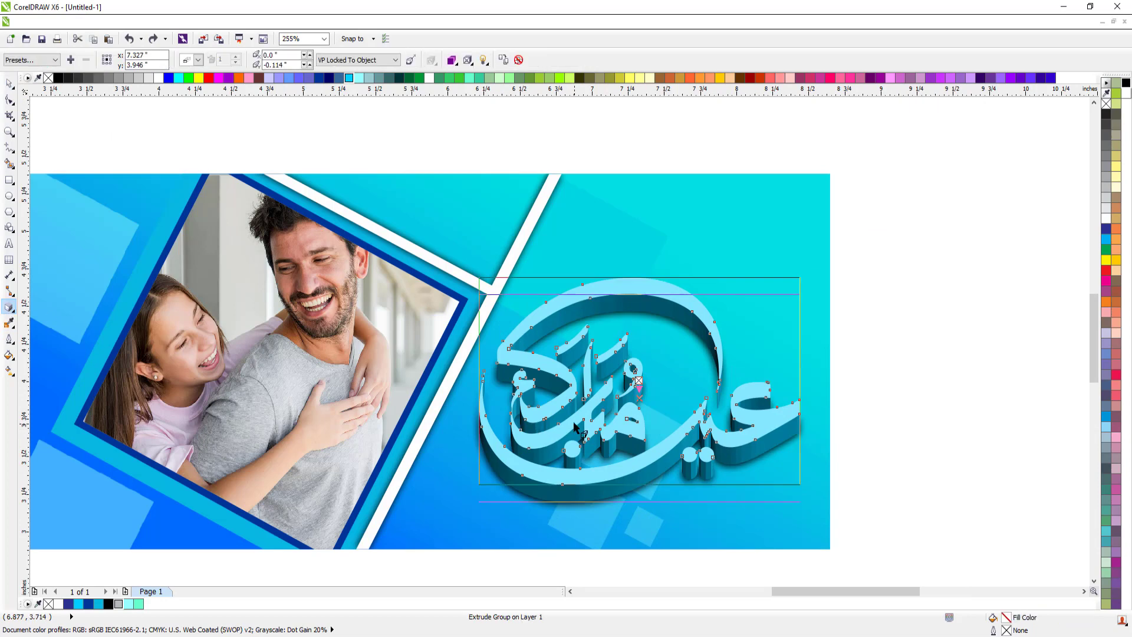
{"action": "key", "text": "alt+a"}
{"action": "key", "text": "b"}
{"action": "key", "text": "space"}
{"action": "key", "text": "Escape"}
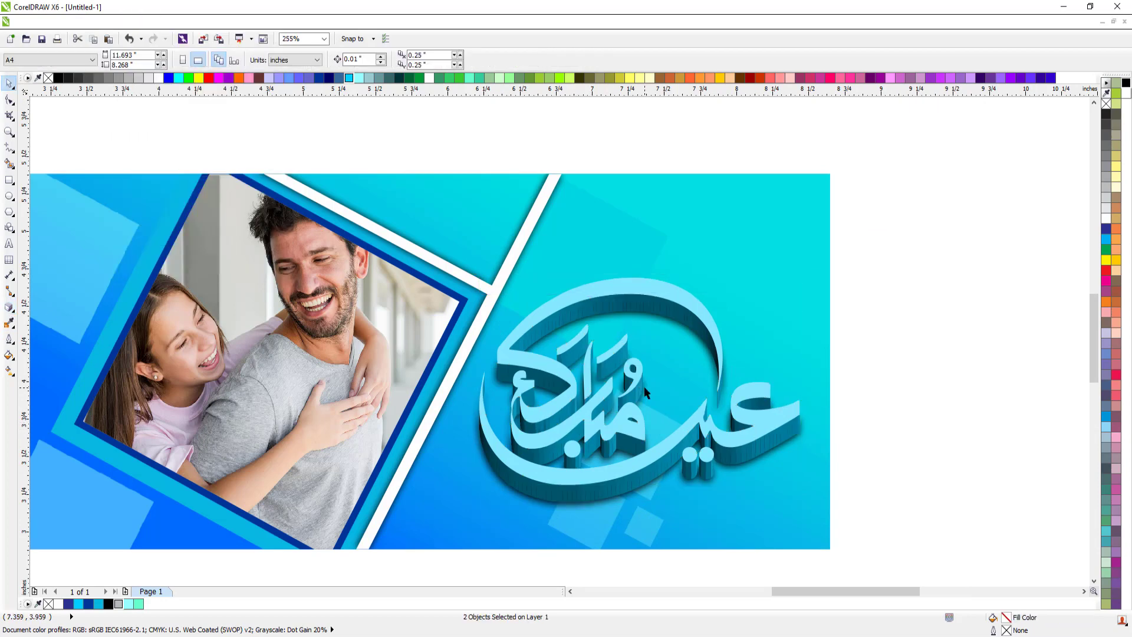
Fill the separated front calligraphy curve with bright blue #00CCFF, keeping it in place over the extruded sides
{"action": "left_click", "coordinate": [636, 378]}
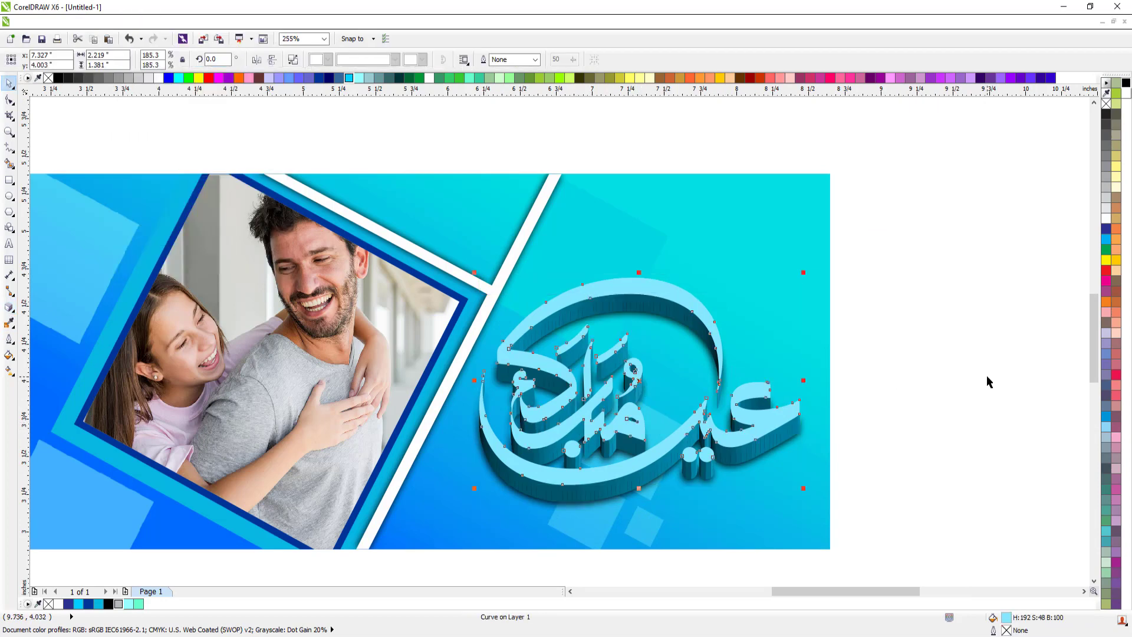
{"action": "left_click", "coordinate": [1107, 238]}
{"action": "left_click", "coordinate": [1018, 296]}
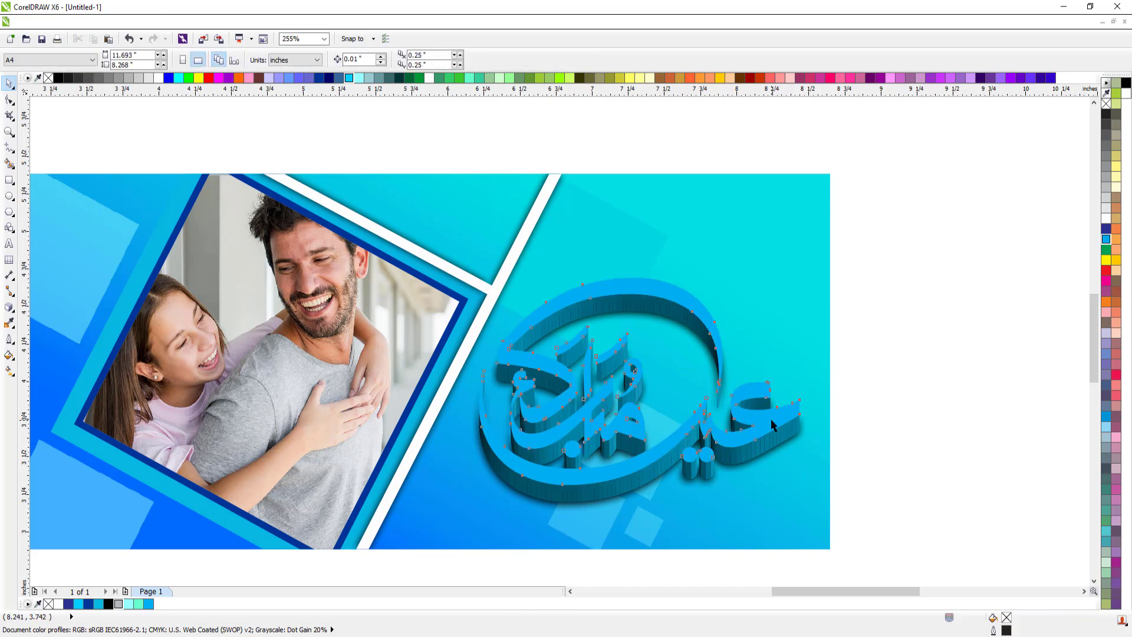
{"action": "left_click", "coordinate": [773, 423]}
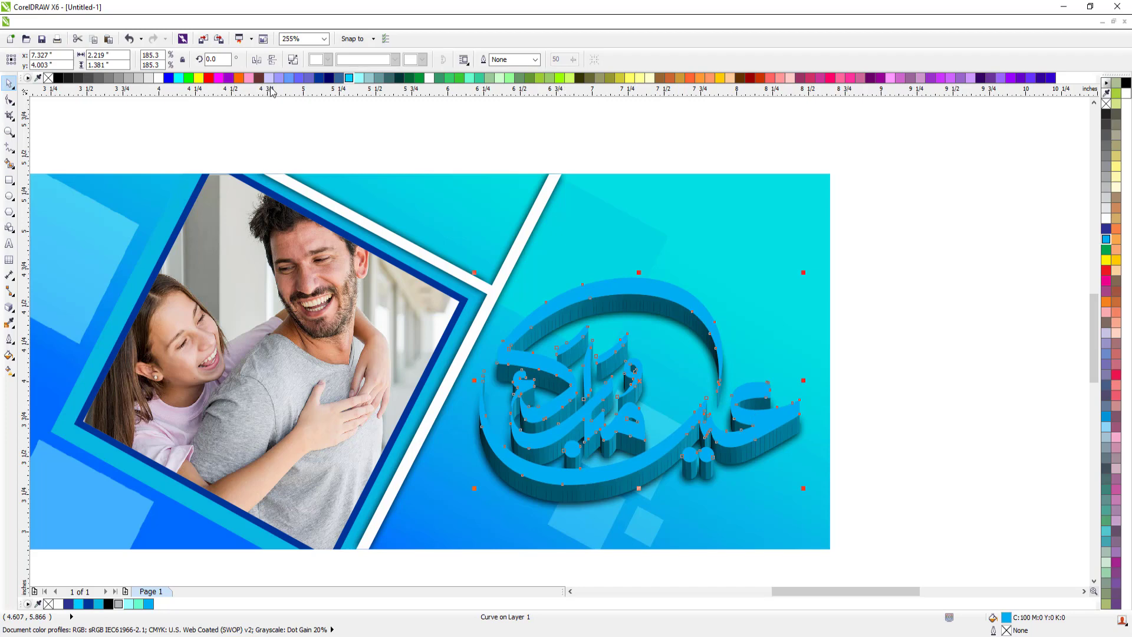
{"action": "left_click", "coordinate": [349, 78]}
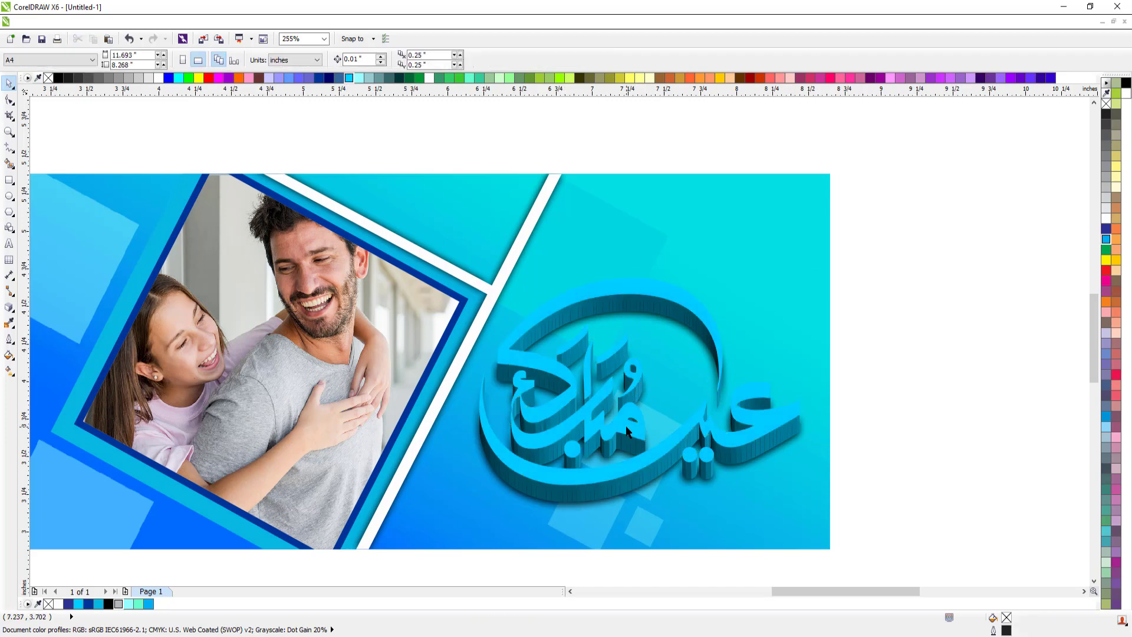
{"action": "left_click_drag", "start_coordinate": [626, 421], "coordinate": [615, 374]}
{"action": "key", "text": "ctrl+z"}
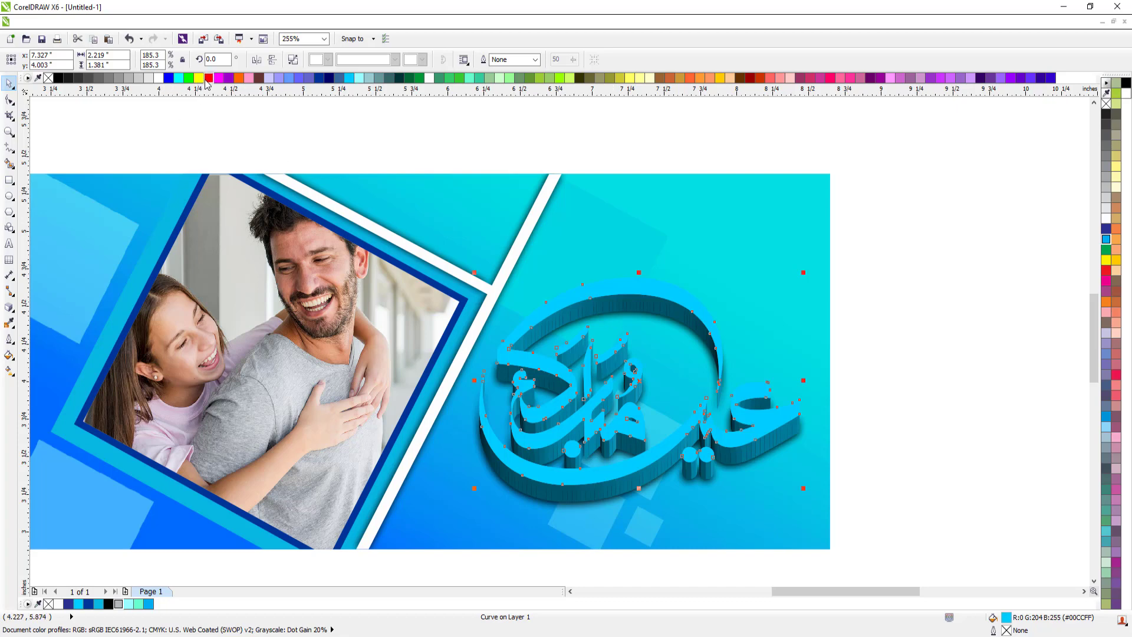
Fill the front calligraphy curve red and give it a white 2.5 pt outline that sits behind the fill and scales with the object
{"action": "left_click", "coordinate": [208, 78]}
{"action": "right_click", "coordinate": [158, 78]}
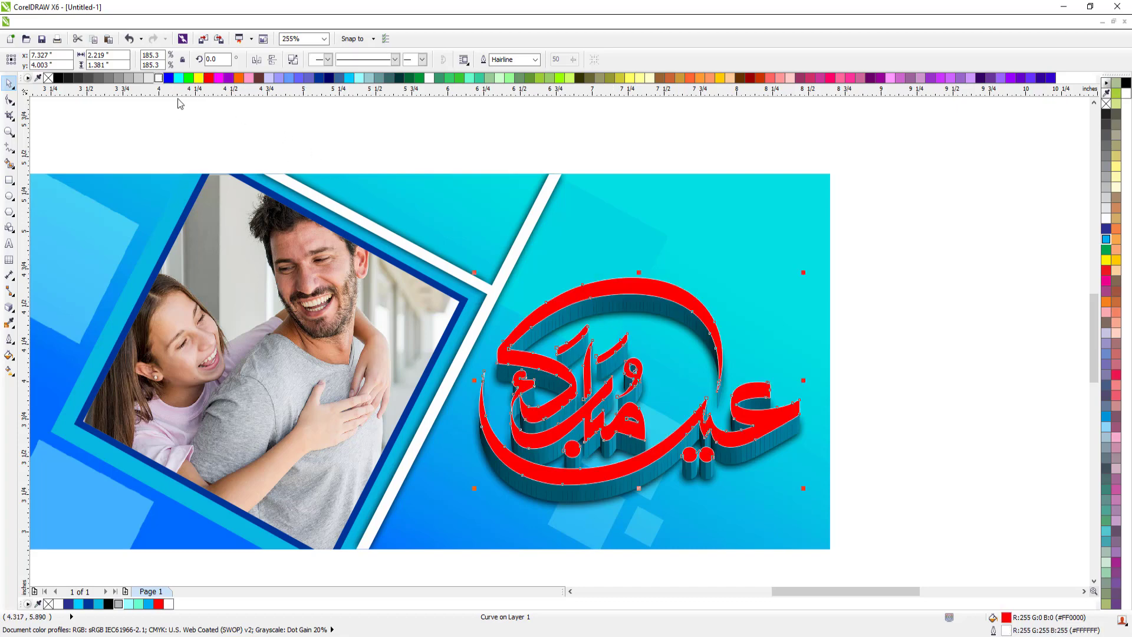
{"action": "key", "text": "F12"}
{"action": "double_click", "coordinate": [487, 255]}
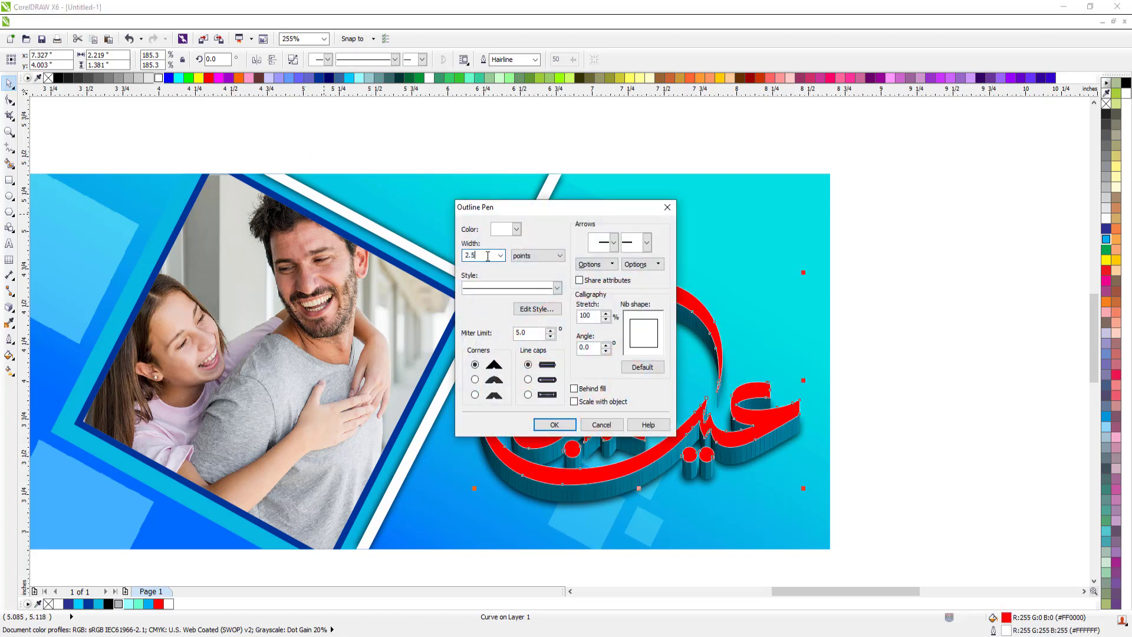
{"action": "type", "text": "2.5"}
{"action": "key", "text": "Return"}
{"action": "key", "text": "F12"}
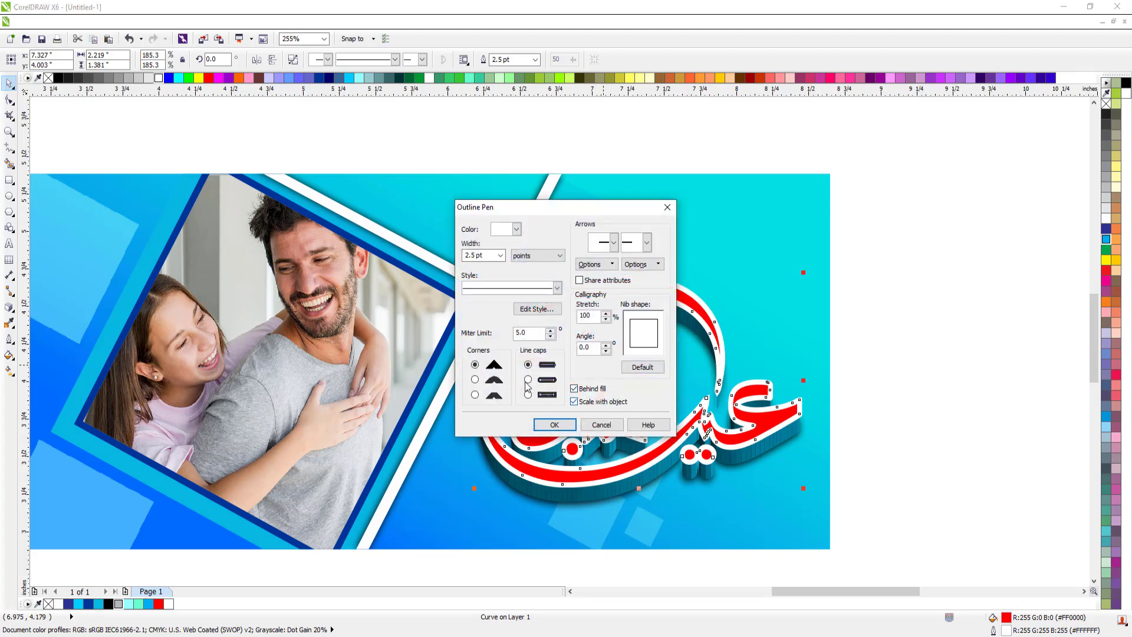
{"action": "left_click", "coordinate": [552, 423]}
{"action": "key", "text": "Escape"}
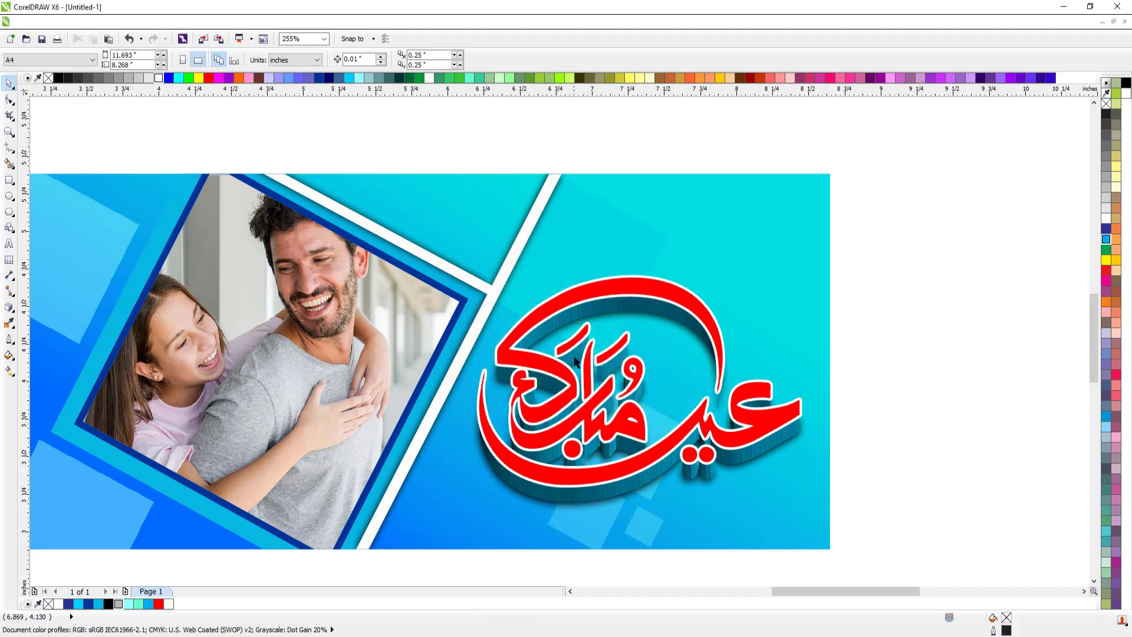
Try a cyan #00FFFF outline on the front calligraphy curve, and return the outline to white
{"action": "scroll", "coordinate": [720, 417], "scroll_direction": "down", "scroll_amount": 3}
{"action": "scroll", "coordinate": [675, 360], "scroll_direction": "up", "scroll_amount": 4}
{"action": "left_click", "coordinate": [690, 375]}
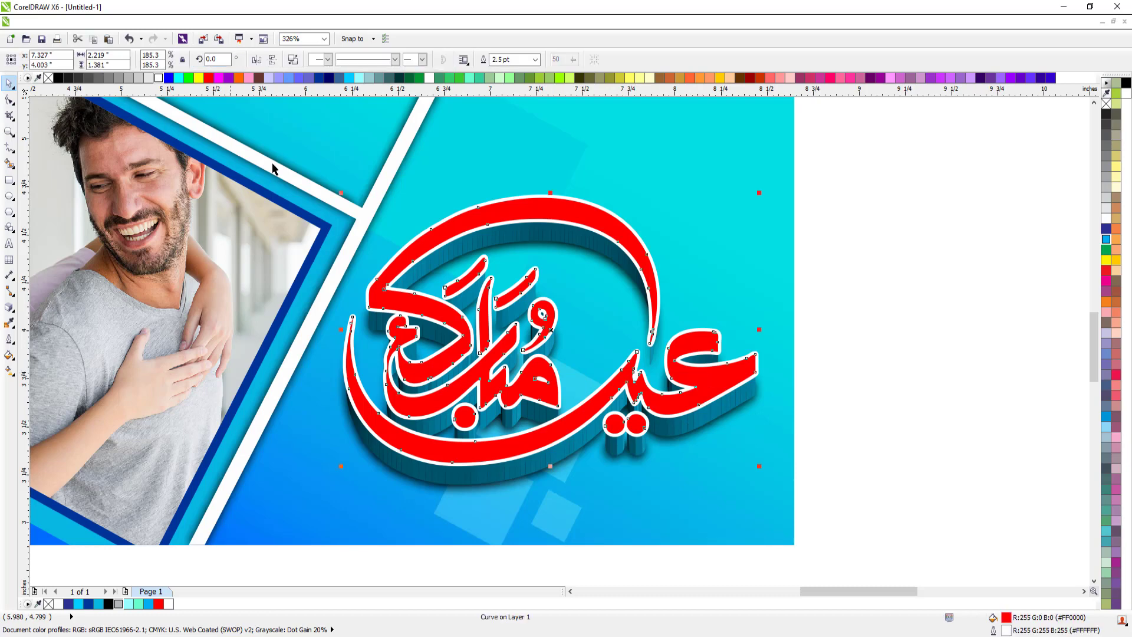
{"action": "right_click", "coordinate": [179, 78]}
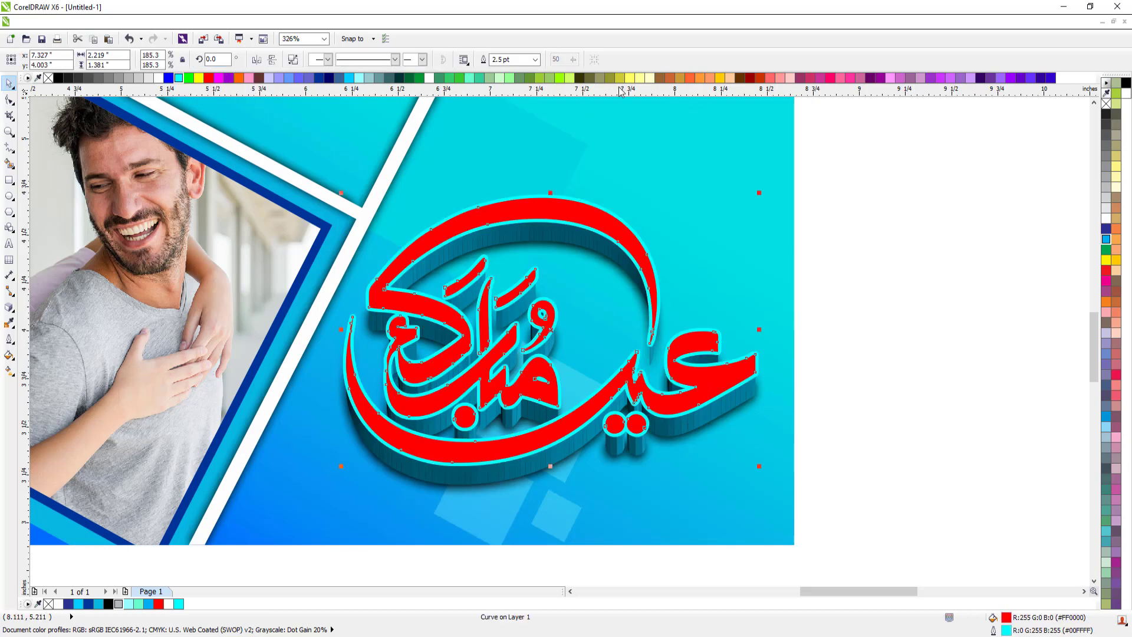
{"action": "right_click", "coordinate": [429, 79]}
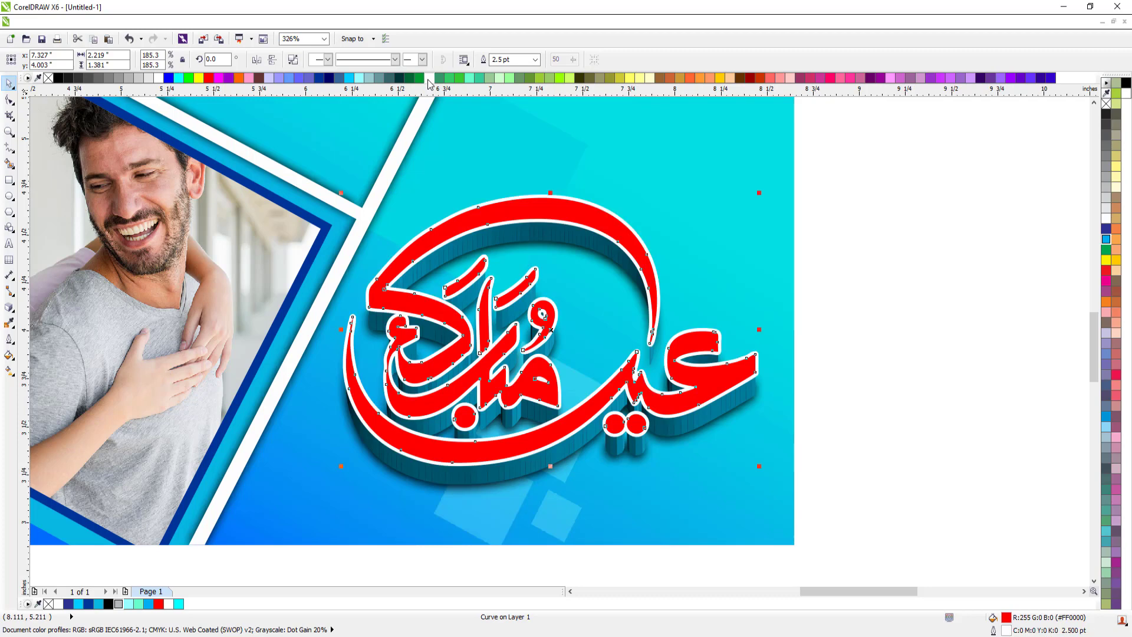
{"action": "key", "text": "Escape"}
Delete the five leftover calligraphy variants lying beside the banner
{"action": "scroll", "coordinate": [570, 277], "scroll_direction": "down", "scroll_amount": 3}
{"action": "key", "text": "F3"}
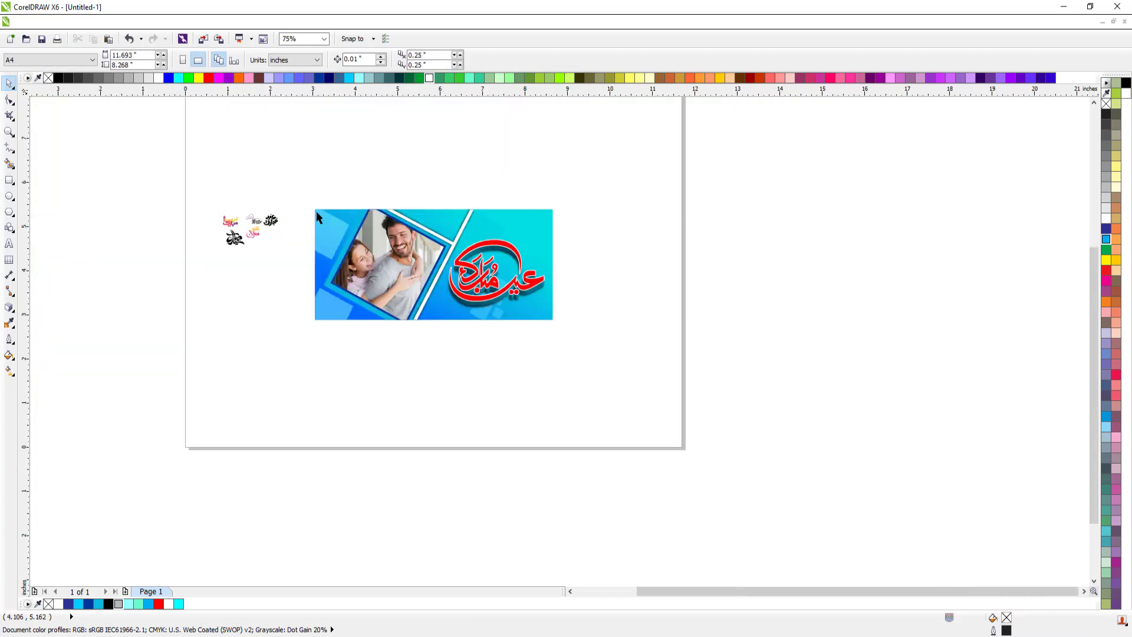
{"action": "key", "text": "F2"}
{"action": "left_click_drag", "start_coordinate": [130, 179], "coordinate": [372, 334]}
{"action": "key", "text": "Delete"}
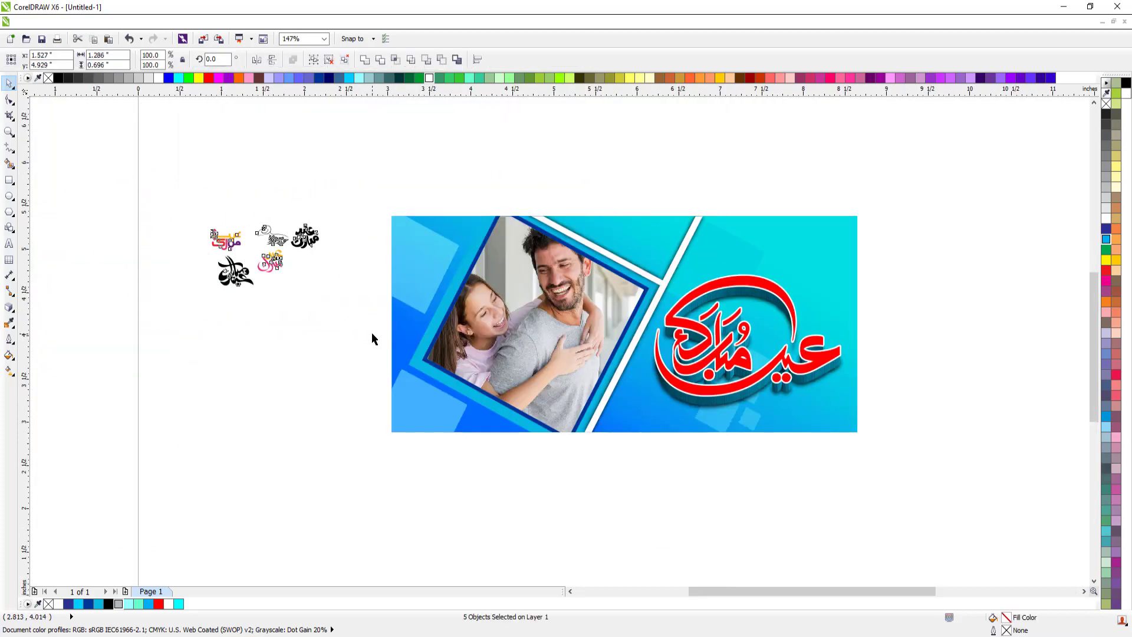
{"action": "key", "text": "F4"}
{"action": "scroll", "coordinate": [379, 266], "scroll_direction": "down", "scroll_amount": 3}
{"action": "key", "text": "F2"}
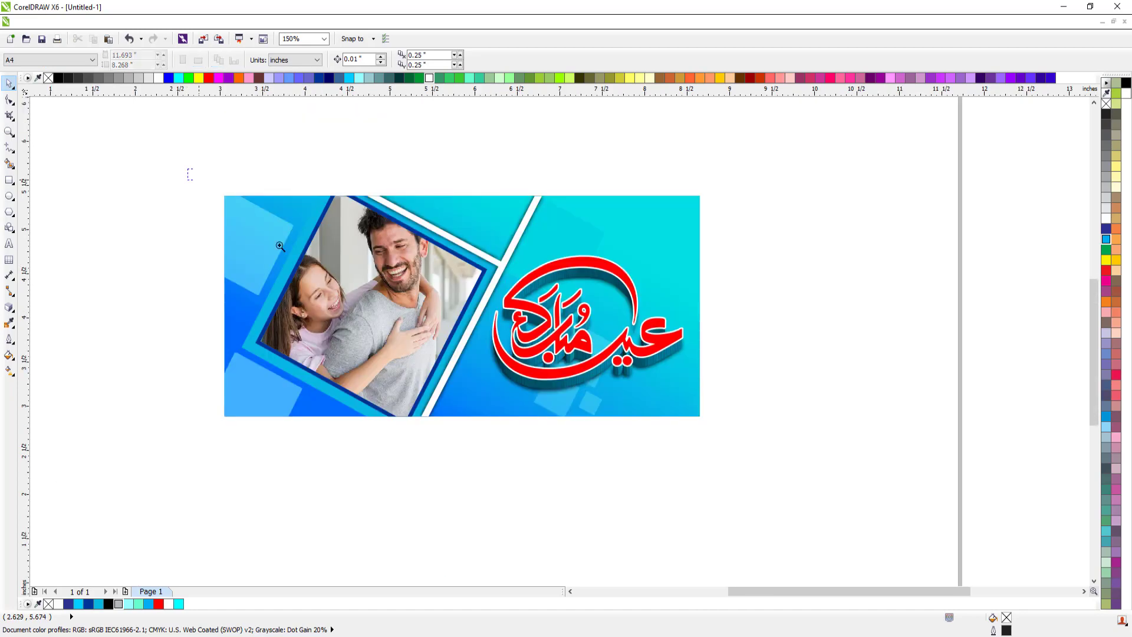
{"action": "left_click_drag", "start_coordinate": [187, 189], "coordinate": [713, 457]}
Switch to InPage and set the Urdu font of the phrase "تمام اهل سلام کو" to Jameel
{"action": "key", "text": "alt+Tab"}
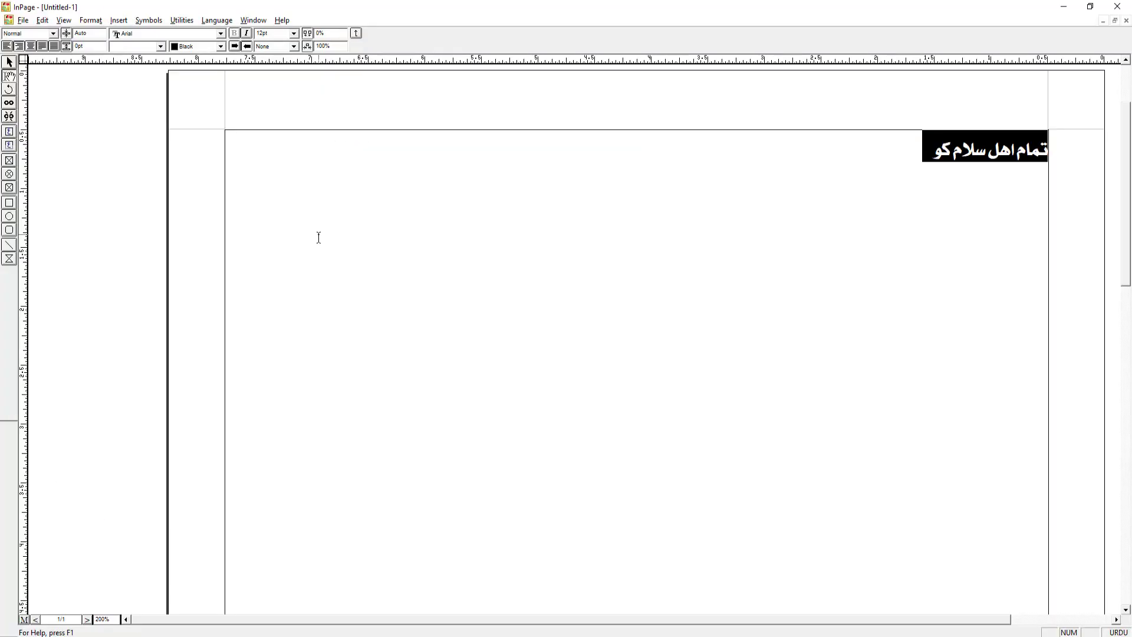
{"action": "key", "text": "F9"}
{"action": "key", "text": "alt+u"}
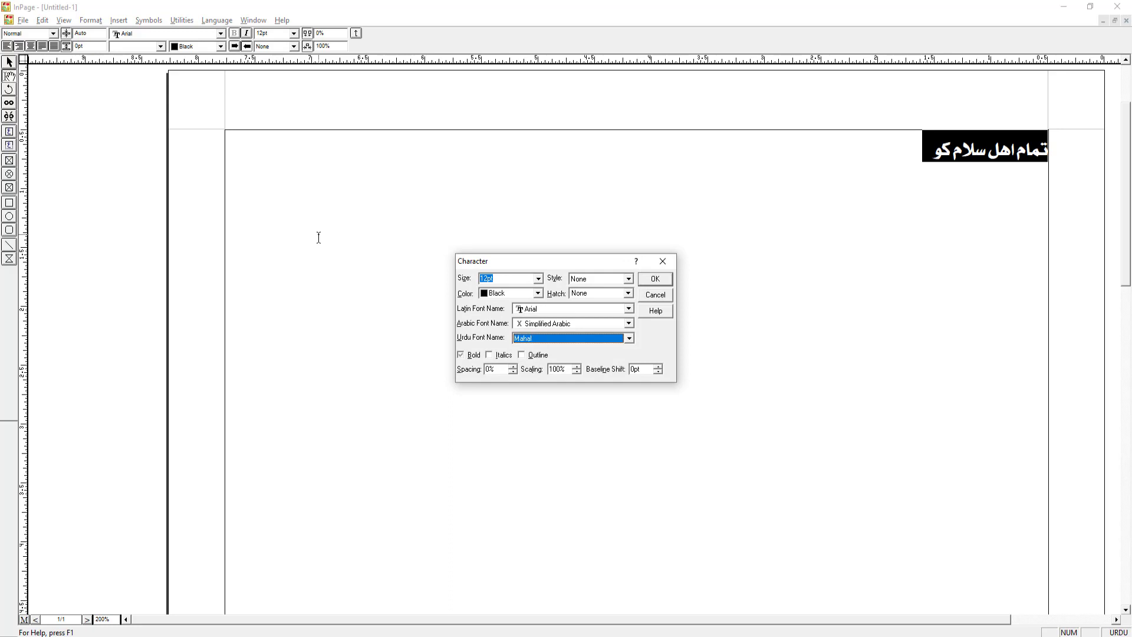
{"action": "key", "text": "j"}
{"action": "key", "text": "Return"}
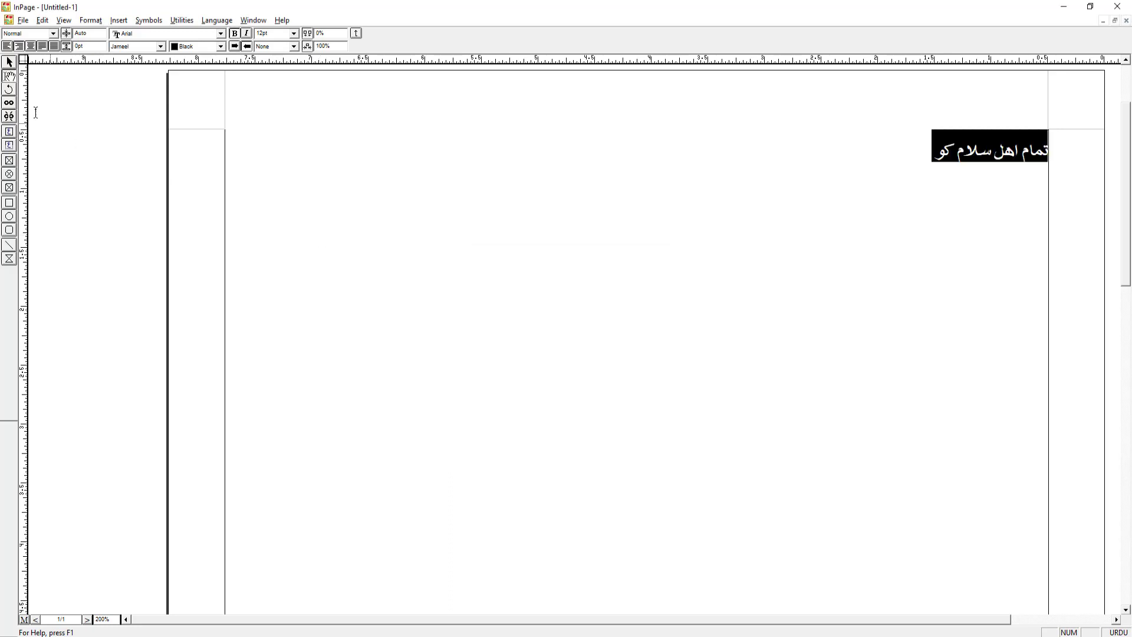
Bring the InPage phrase into the CorelDRAW banner, scaled to 5%, and place it above the red calligraphy
{"action": "left_click", "coordinate": [9, 62]}
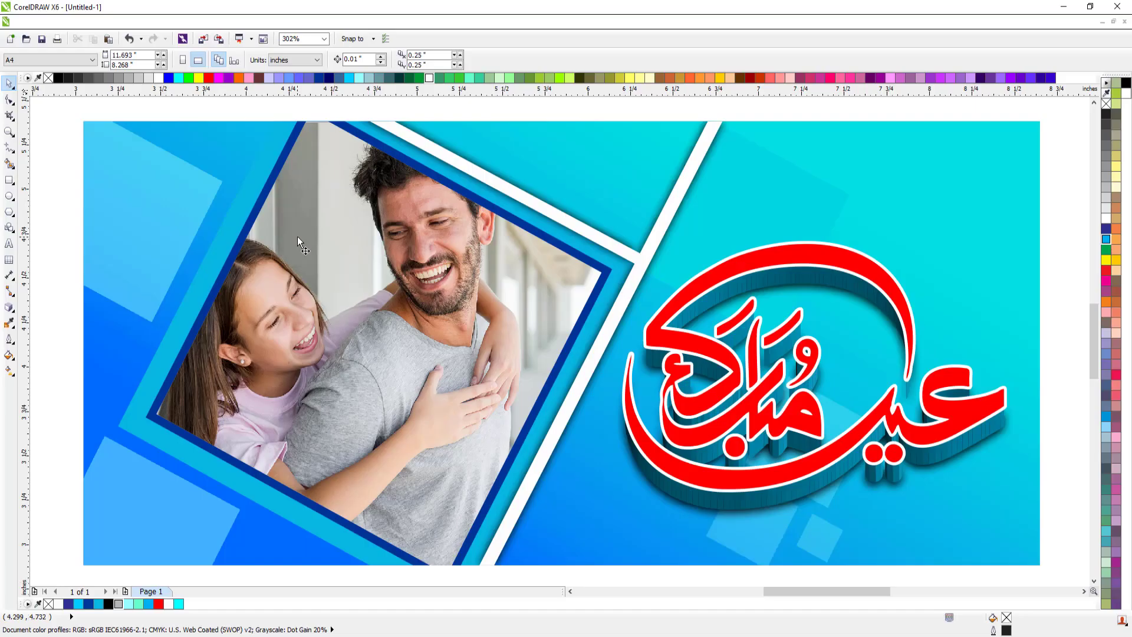
{"action": "key", "text": "ctrl+v"}
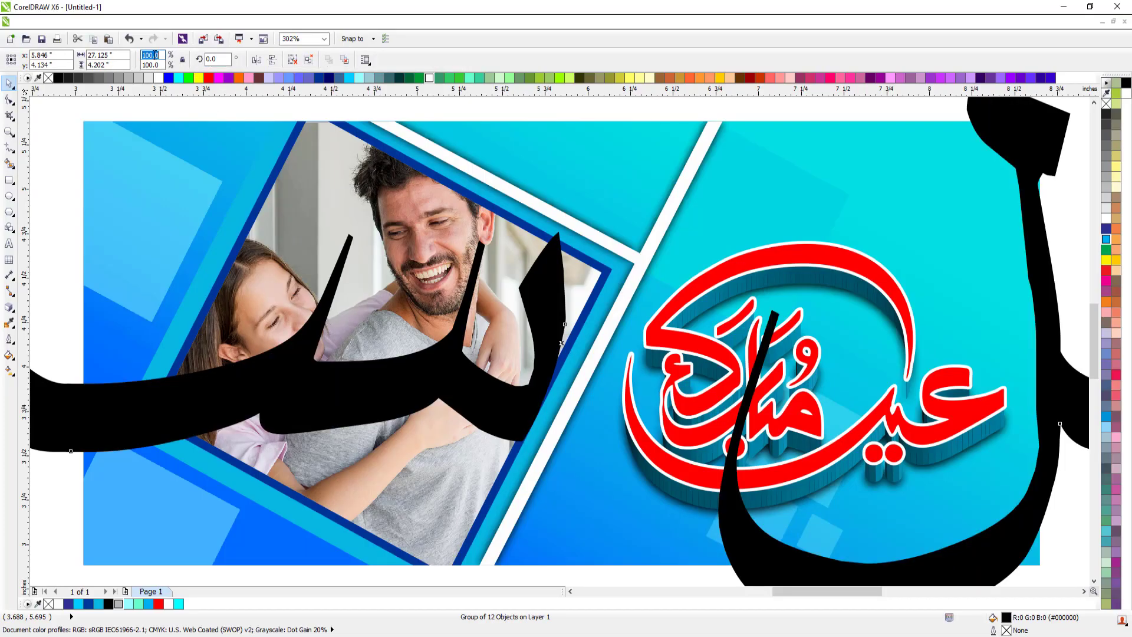
{"action": "type", "text": "5"}
{"action": "key", "text": "Return"}
{"action": "key", "text": "F3"}
{"action": "key", "text": "F2"}
{"action": "left_click_drag", "start_coordinate": [343, 187], "coordinate": [891, 432]}
{"action": "left_click_drag", "start_coordinate": [390, 358], "coordinate": [658, 221]}
{"action": "scroll", "coordinate": [678, 236], "scroll_direction": "up", "scroll_amount": 3}
Weld the pieces of the word "تمام" into one shape and move the word "اهل" closer to it
{"action": "left_click_drag", "start_coordinate": [671, 291], "coordinate": [849, 363]}
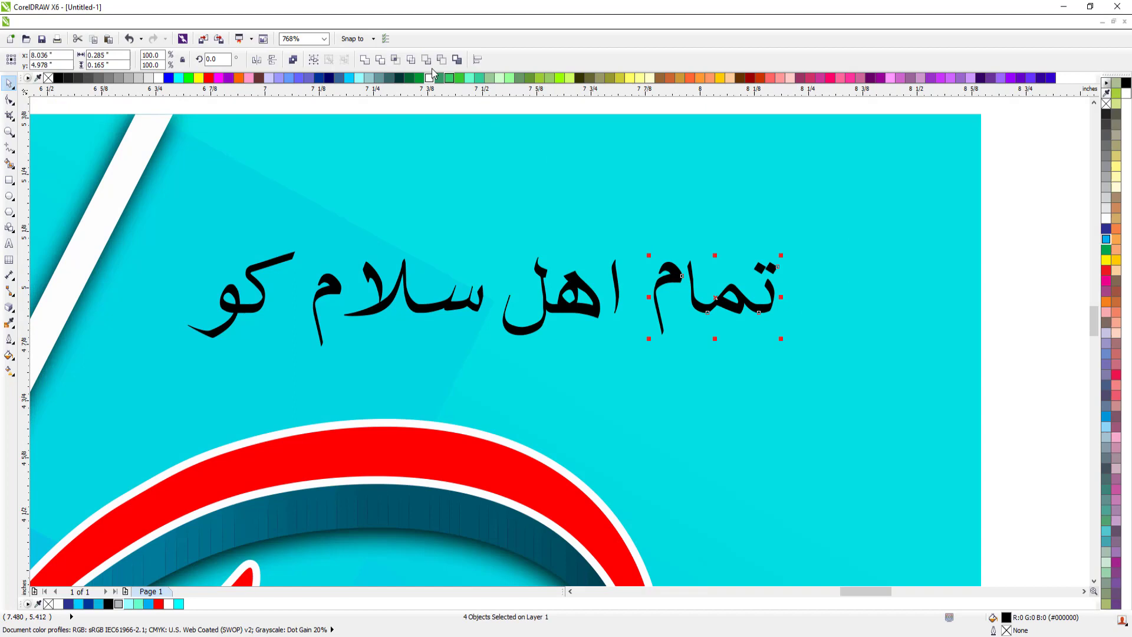
{"action": "left_click", "coordinate": [364, 59]}
{"action": "mouse_move", "coordinate": [617, 292]}
{"action": "left_mouse_down"}
{"action": "mouse_move", "coordinate": [588, 291]}
{"action": "mouse_move", "coordinate": [610, 291]}
{"action": "left_mouse_up"}
{"action": "key", "text": "Escape"}
{"action": "key", "text": "Escape"}
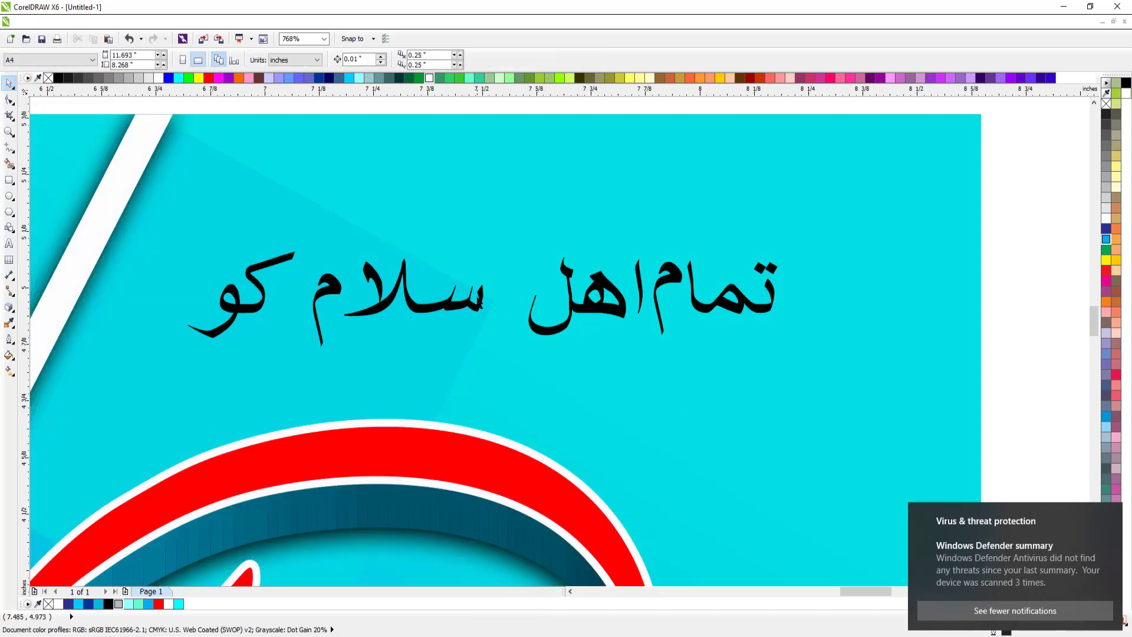
Move the word "سلام" close to "اهل" and weld its pieces into one shape
{"action": "left_click", "coordinate": [479, 302]}
{"action": "left_click_drag", "start_coordinate": [331, 285], "coordinate": [345, 275]}
{"action": "left_click_drag", "start_coordinate": [301, 230], "coordinate": [519, 362]}
{"action": "left_click_drag", "start_coordinate": [470, 305], "coordinate": [505, 304]}
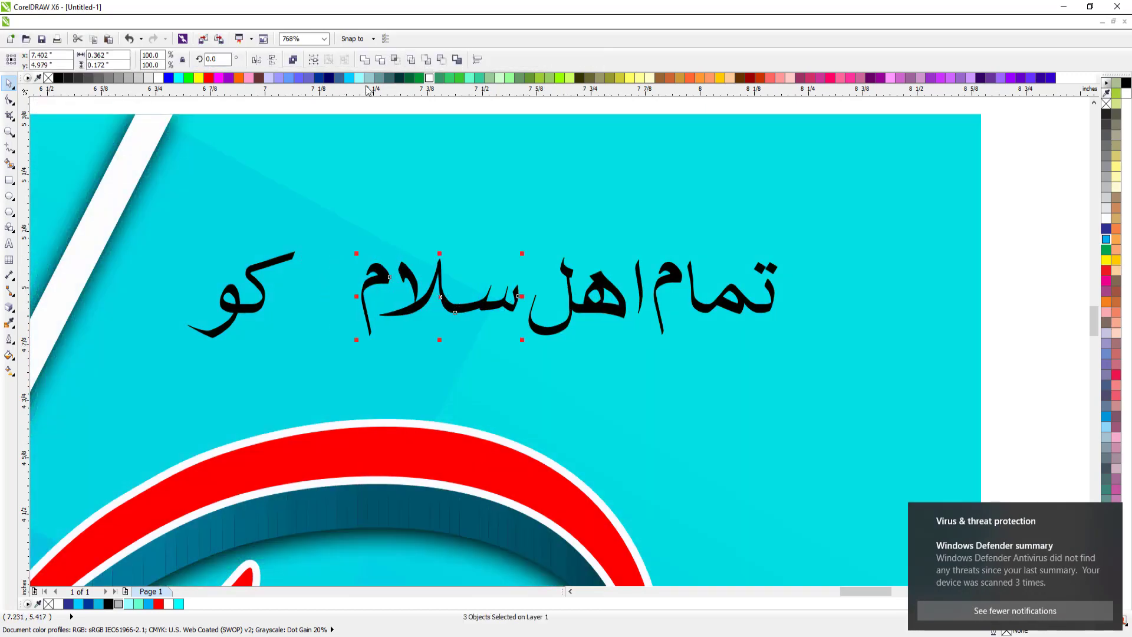
{"action": "left_click", "coordinate": [364, 59]}
Move the last word "کو" close to "سلام" and weld its pieces into one shape
{"action": "left_click_drag", "start_coordinate": [152, 247], "coordinate": [364, 385]}
{"action": "left_click_drag", "start_coordinate": [317, 210], "coordinate": [177, 354]}
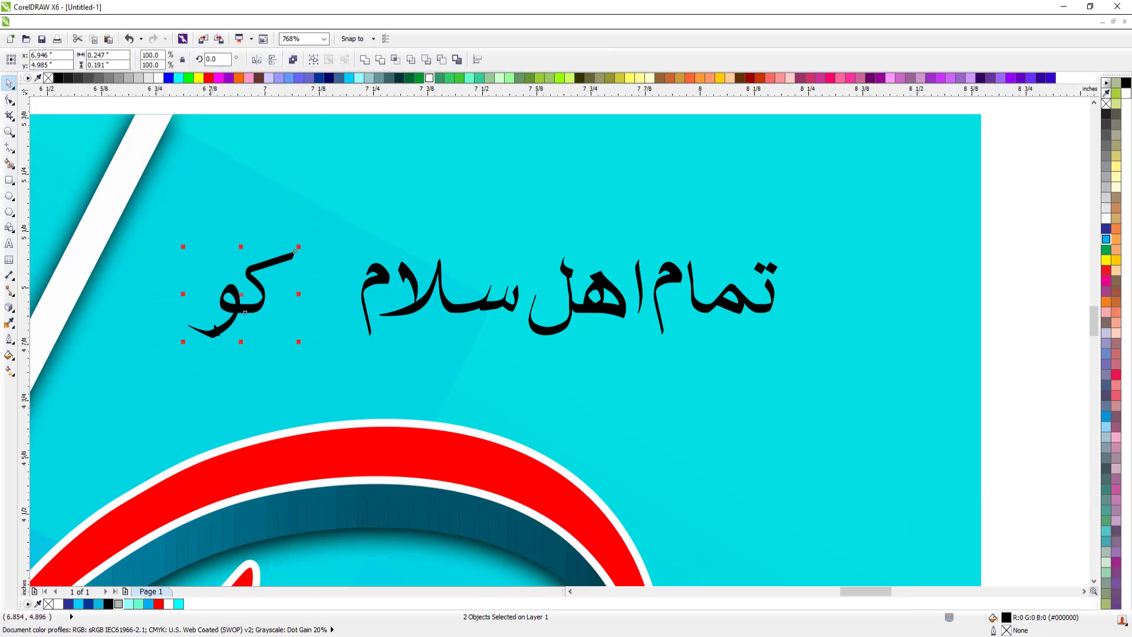
{"action": "left_click_drag", "start_coordinate": [238, 309], "coordinate": [643, 372]}
{"action": "left_click", "coordinate": [365, 59]}
{"action": "key", "text": "Escape"}
Group the four words of the phrase and enlarge the group to about 1.697 in wide above the calligraphy
{"action": "scroll", "coordinate": [534, 316], "scroll_direction": "down", "scroll_amount": 1}
{"action": "scroll", "coordinate": [535, 316], "scroll_direction": "down", "scroll_amount": 3}
{"action": "key", "text": "F2"}
{"action": "left_click_drag", "start_coordinate": [724, 236], "coordinate": [539, 273]}
{"action": "key", "text": "ctrl+g"}
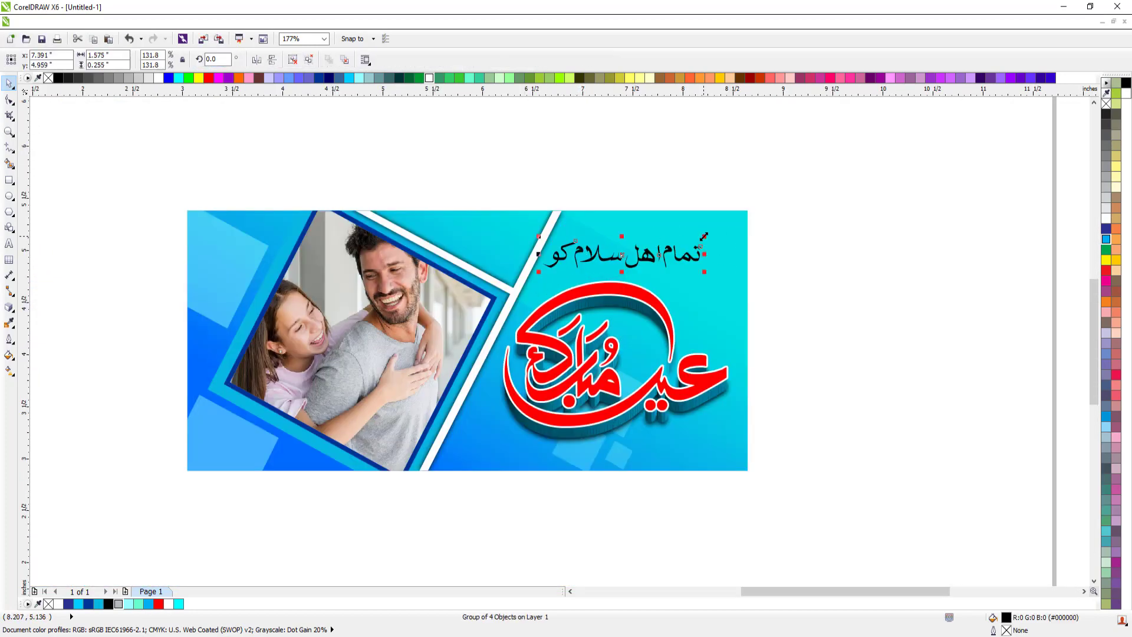
{"action": "left_click_drag", "start_coordinate": [703, 236], "coordinate": [723, 233]}
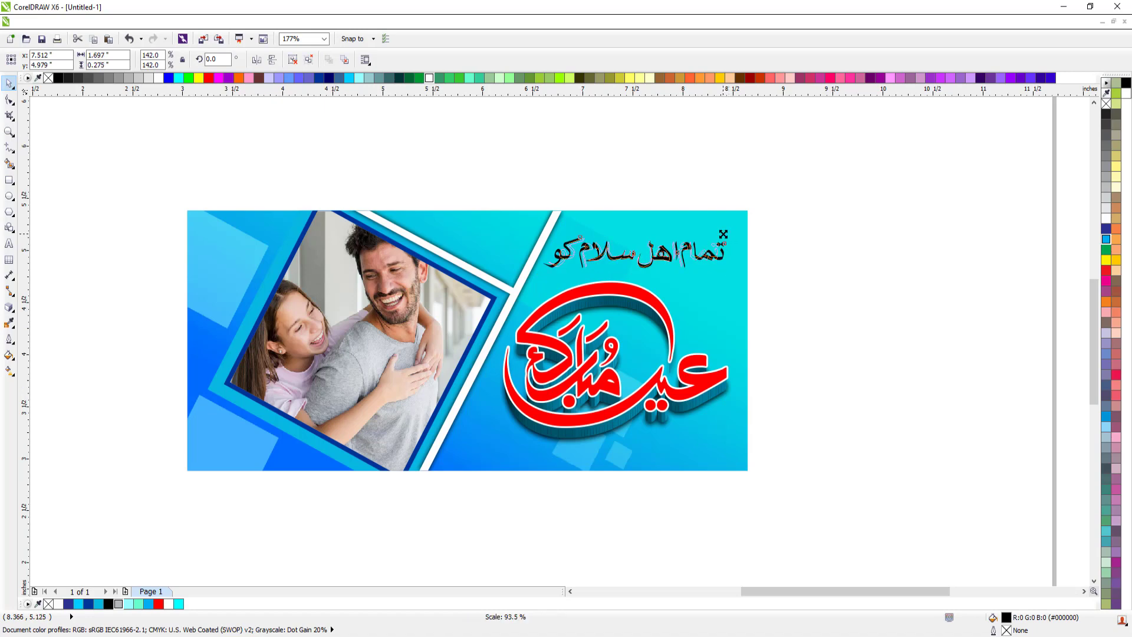
{"action": "key", "text": "F2"}
{"action": "left_click_drag", "start_coordinate": [141, 199], "coordinate": [880, 490]}
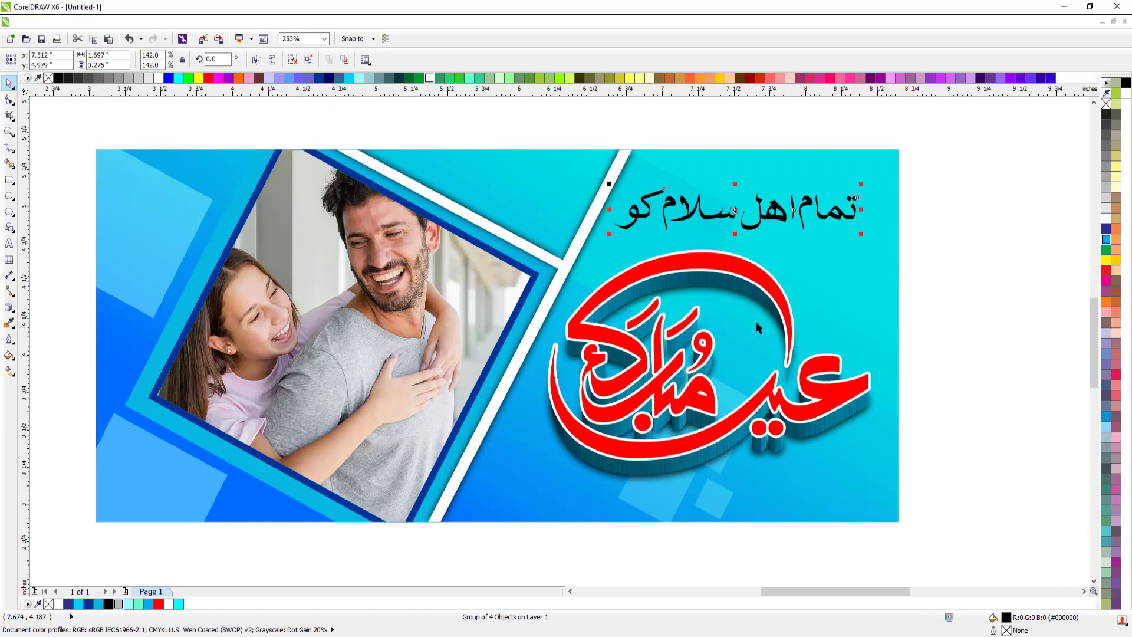
Fill the phrase dark blue (C100 M100 Y0 K0) with a white 1.2 pt outline that sits behind the fill and scales with the object
{"action": "left_click", "coordinate": [1107, 230]}
{"action": "right_click", "coordinate": [1107, 220]}
{"action": "key", "text": "F12"}
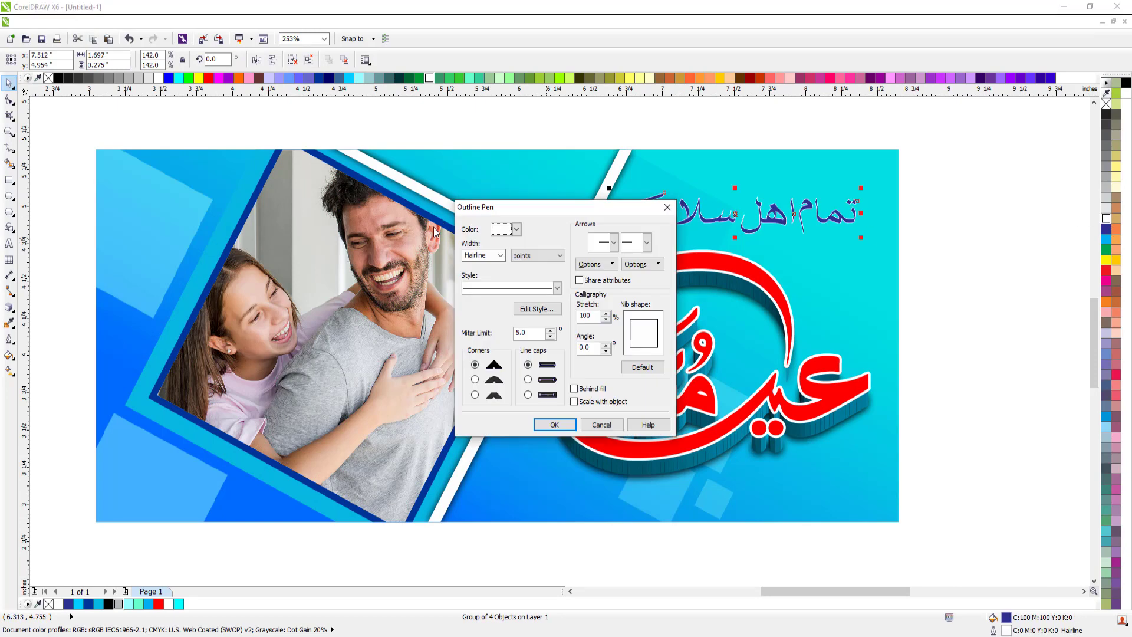
{"action": "left_click", "coordinate": [480, 254]}
{"action": "type", "text": "1.2"}
{"action": "key", "text": "Return"}
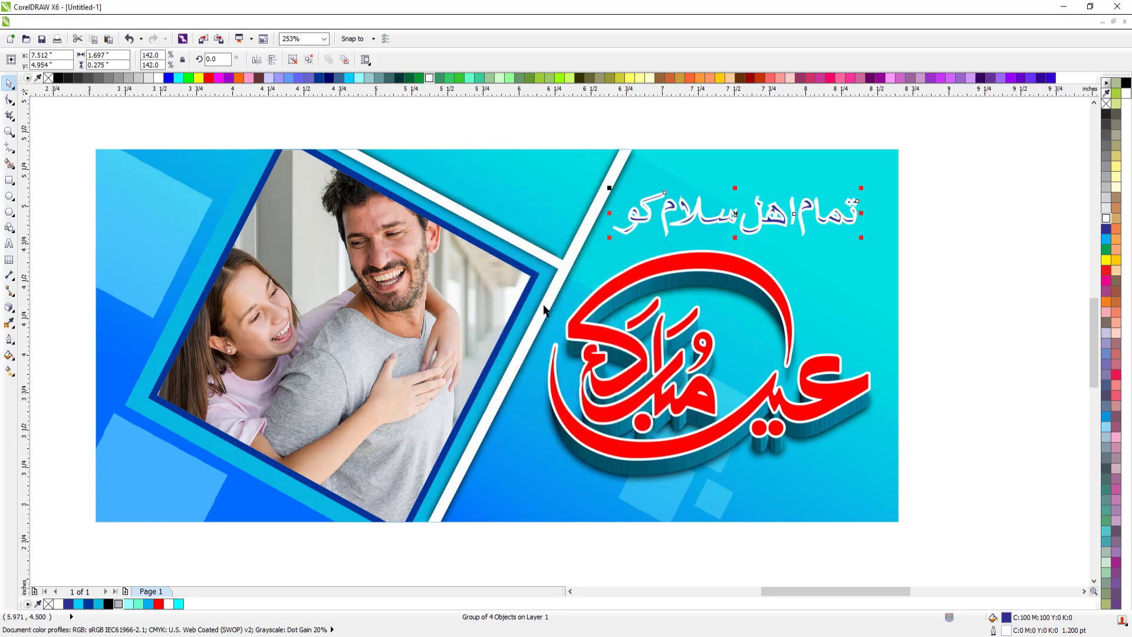
{"action": "key", "text": "F12"}
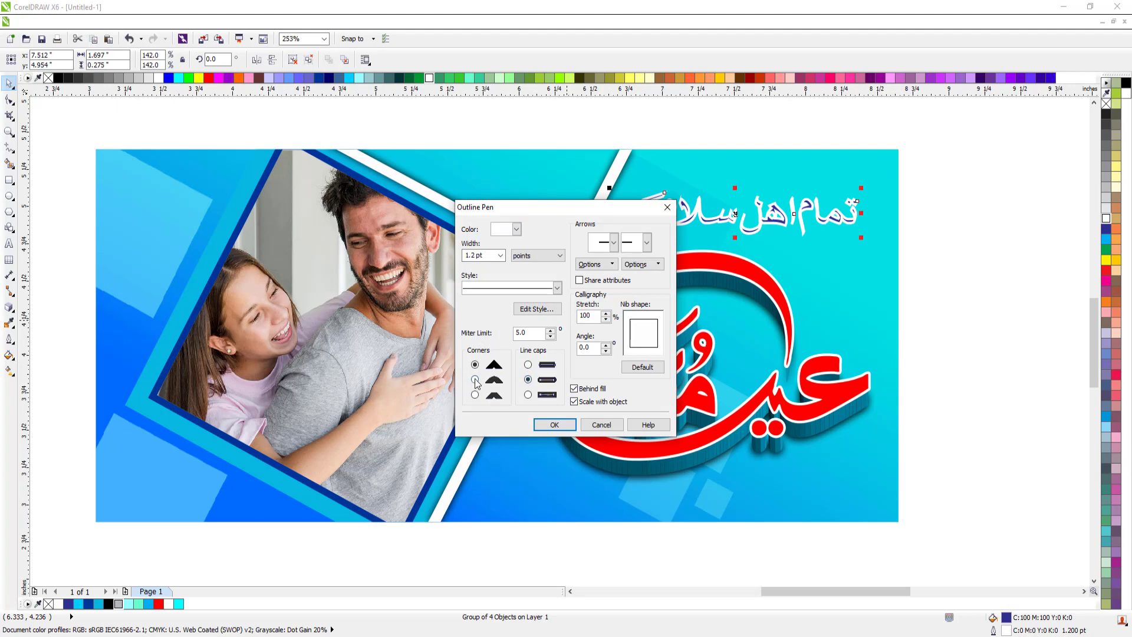
{"action": "left_click", "coordinate": [555, 425]}
Draw a rectangle about 1.715 by 0.278 in over the phrase and round its two left corners with a 0.2 in radius
{"action": "key", "text": "F2"}
{"action": "left_click_drag", "start_coordinate": [476, 152], "coordinate": [1007, 312]}
{"action": "left_click", "coordinate": [8, 180]}
{"action": "left_click_drag", "start_coordinate": [330, 252], "coordinate": [825, 335]}
{"action": "key", "text": "space"}
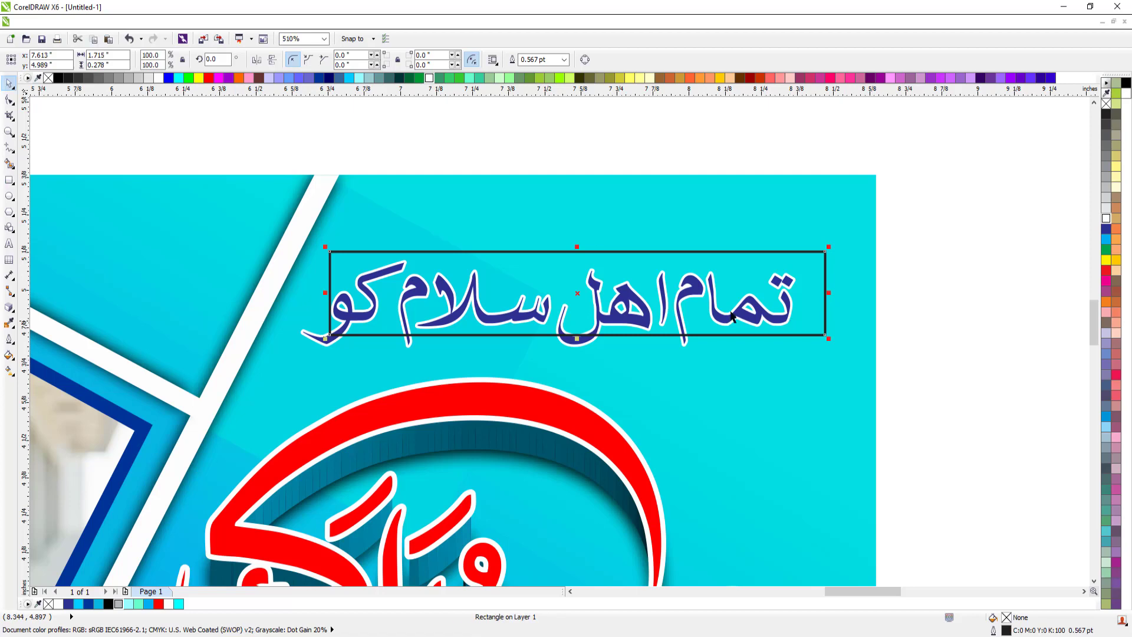
{"action": "left_click", "coordinate": [352, 55]}
{"action": "type", "text": "0.2"}
{"action": "key", "text": "Return"}
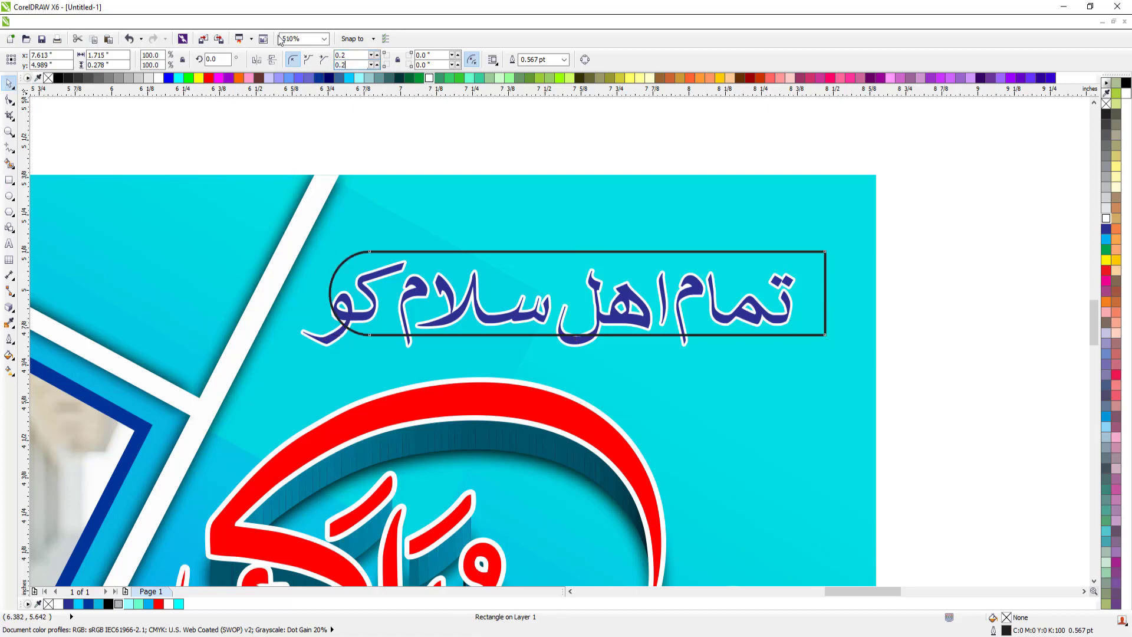
Move the rounded rectangle flush with the banner's right edge and fill it white
{"action": "left_click_drag", "start_coordinate": [789, 269], "coordinate": [862, 270]}
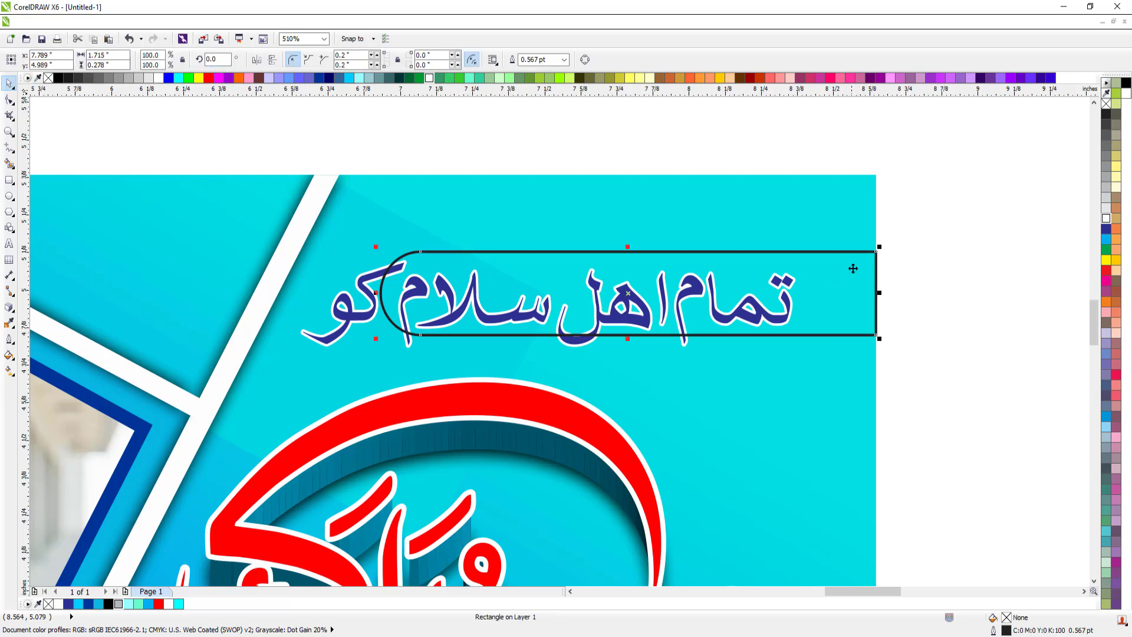
{"action": "left_click", "coordinate": [1111, 218]}
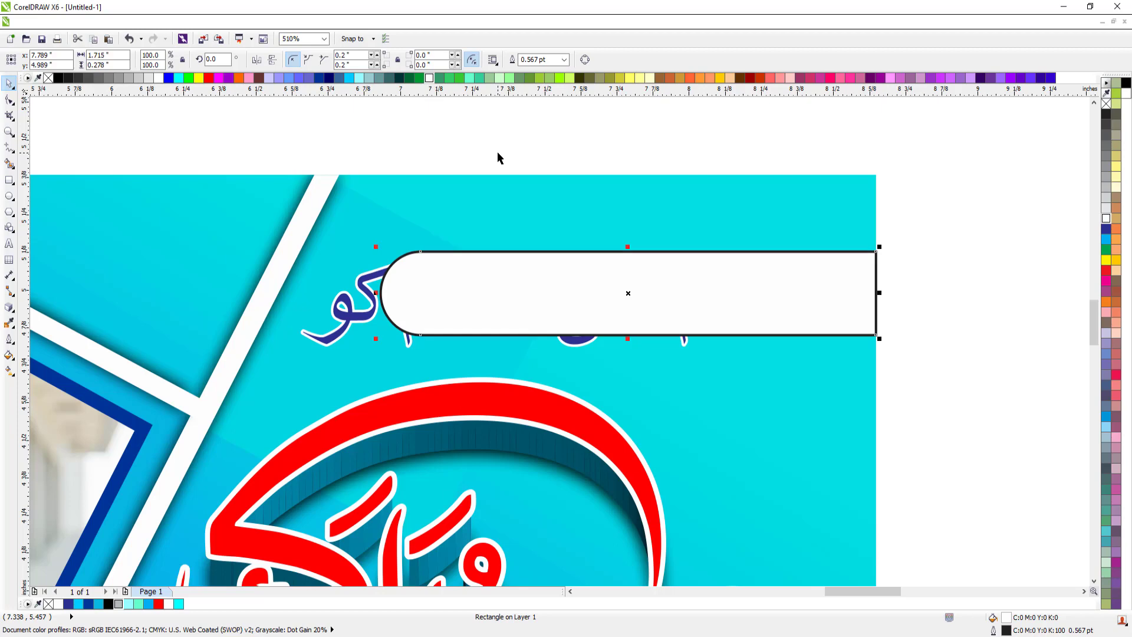
Turn a black copy behind the white bar into a bitmap shadow with an 8-pixel Gaussian blur
{"action": "left_click", "coordinate": [56, 78]}
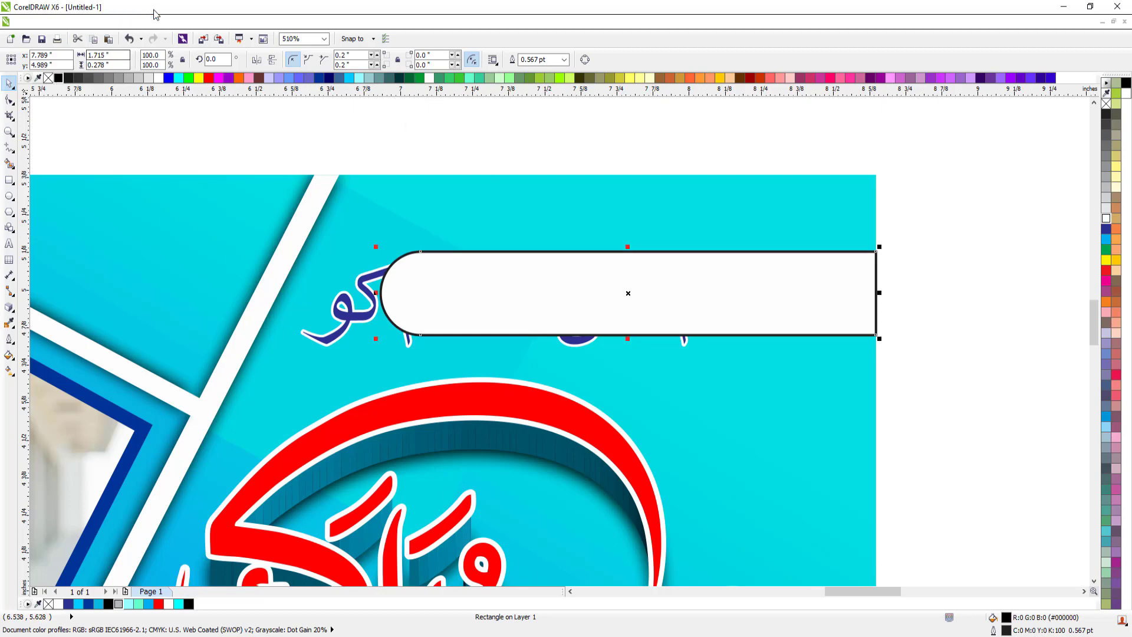
{"action": "left_click", "coordinate": [206, 22]}
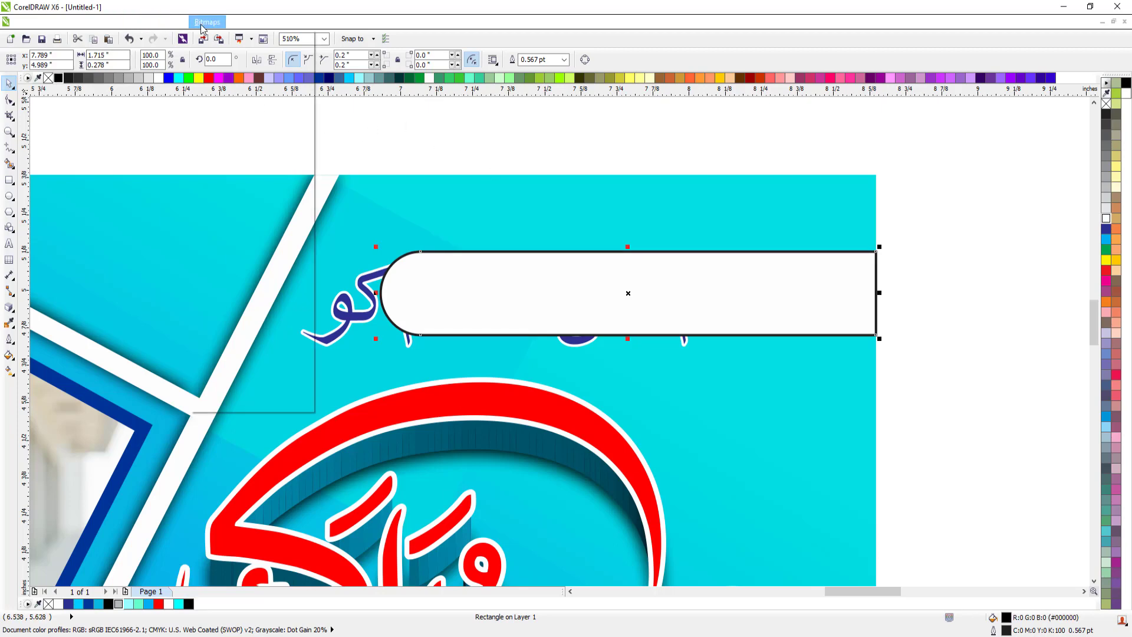
{"action": "left_click", "coordinate": [216, 36]}
{"action": "key", "text": "Return"}
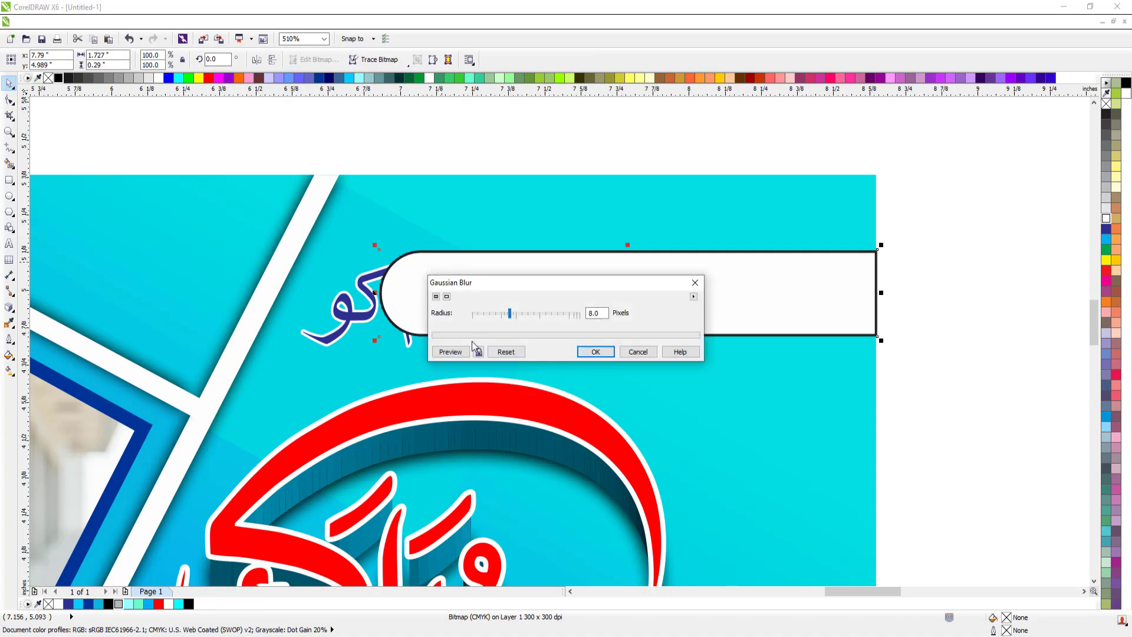
{"action": "left_click", "coordinate": [478, 352]}
{"action": "left_click", "coordinate": [578, 354]}
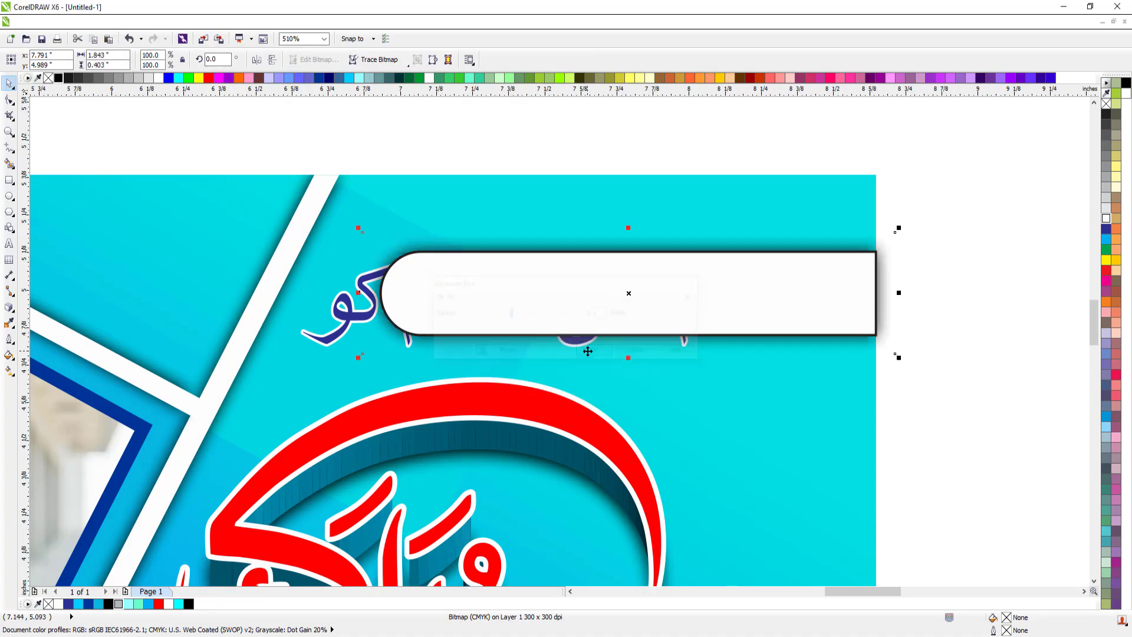
Group the white bar with its blurred shadow and stretch the group leftward to about 2.027 in wide
{"action": "key", "text": "ctrl+z"}
{"action": "key", "text": "ctrl+z"}
{"action": "left_click", "coordinate": [642, 241], "text": "shift"}
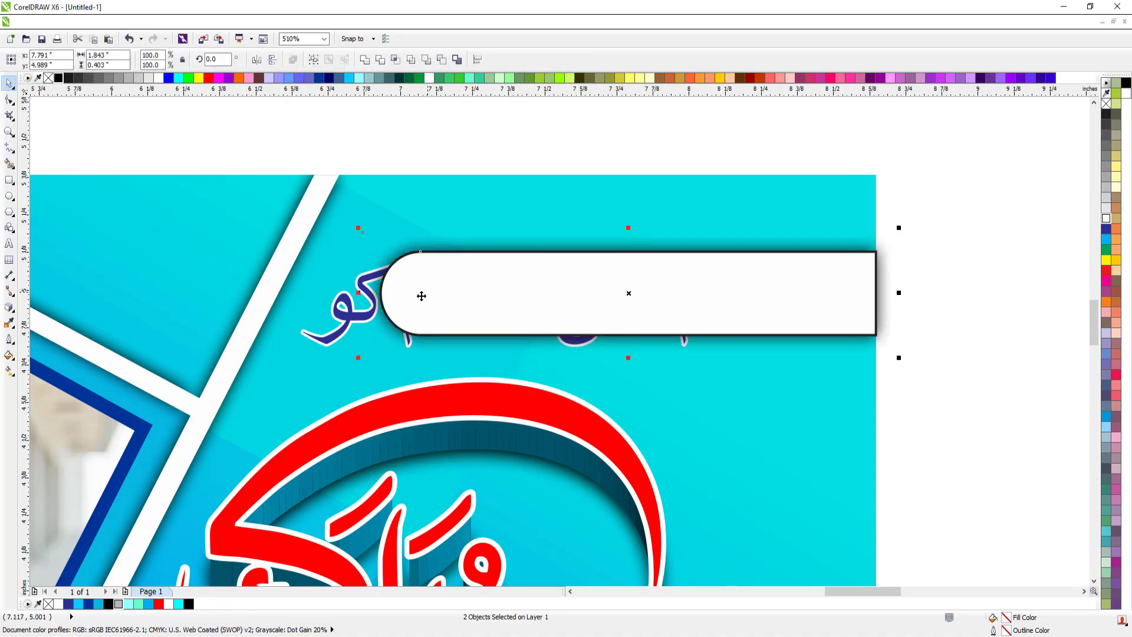
{"action": "key", "text": "ctrl+g"}
{"action": "left_click_drag", "start_coordinate": [357, 292], "coordinate": [305, 293]}
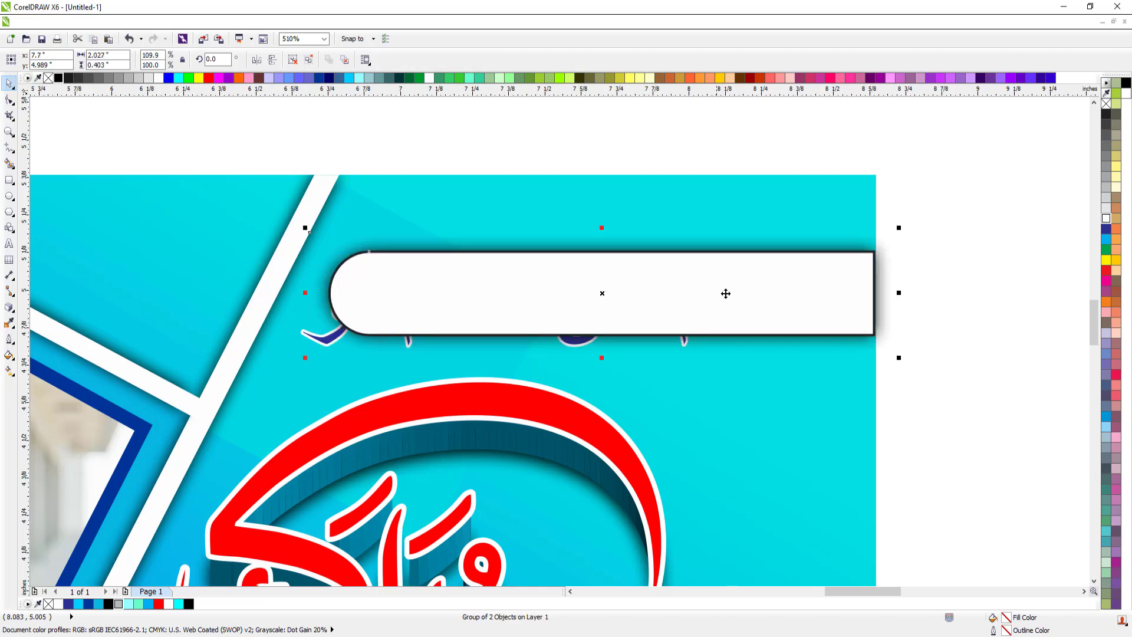
Place the white bar and its shadow behind the Urdu phrase and give the bar a sky blue outline
{"action": "key", "text": "ctrl+1"}
{"action": "left_click", "coordinate": [843, 382]}
{"action": "left_click", "coordinate": [526, 315]}
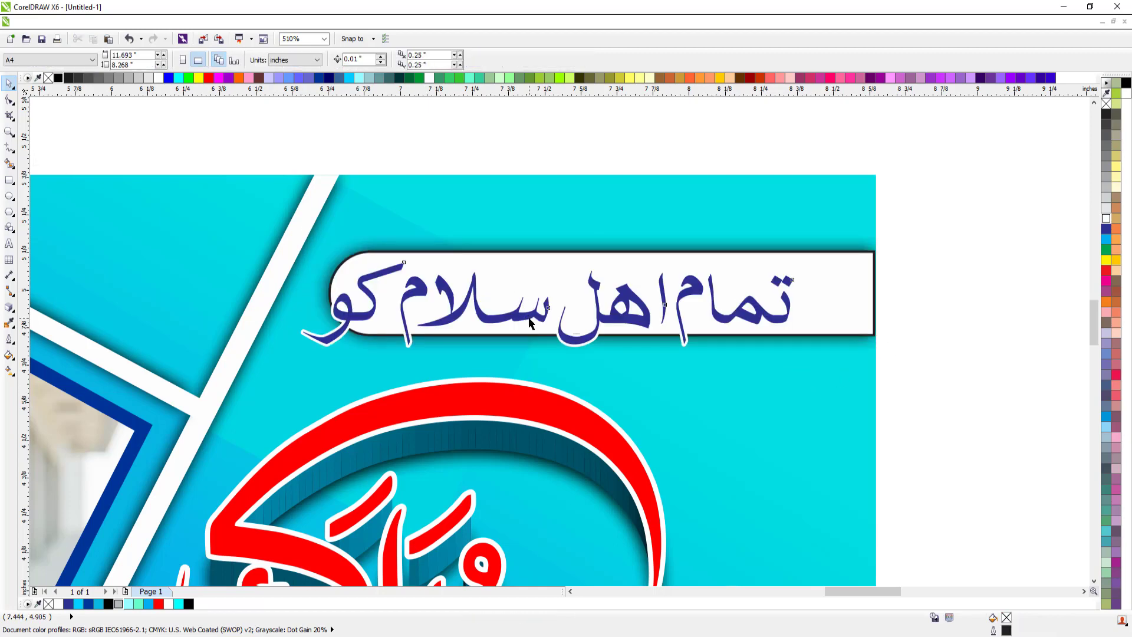
{"action": "left_click", "coordinate": [856, 290], "text": "ctrl"}
{"action": "left_click", "coordinate": [853, 261], "text": "ctrl"}
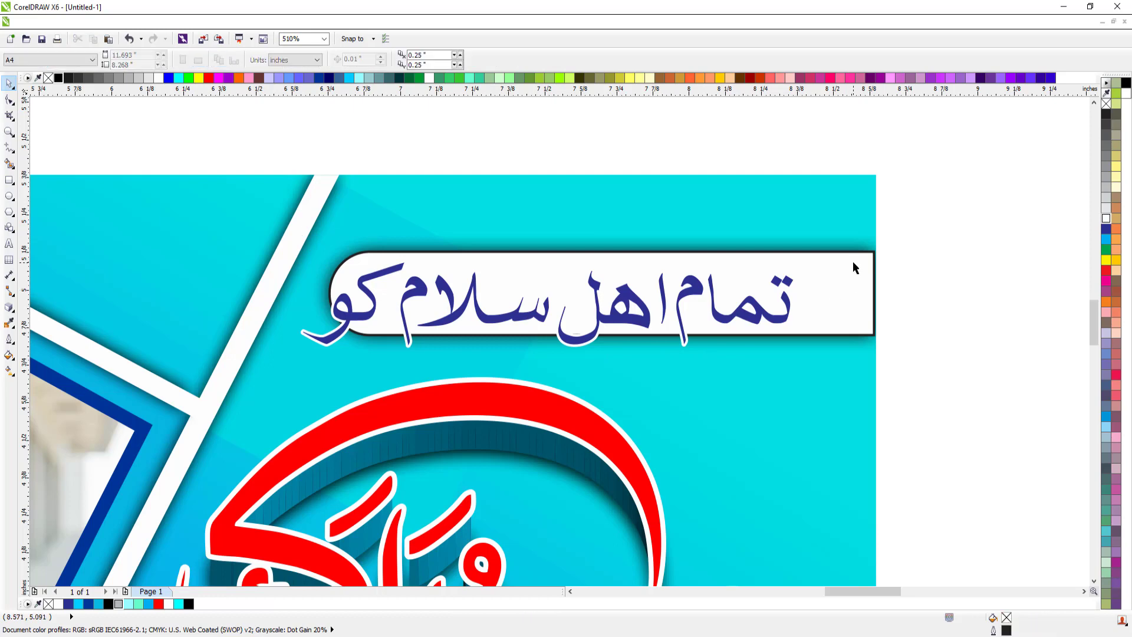
{"action": "left_click", "coordinate": [855, 261], "text": "ctrl"}
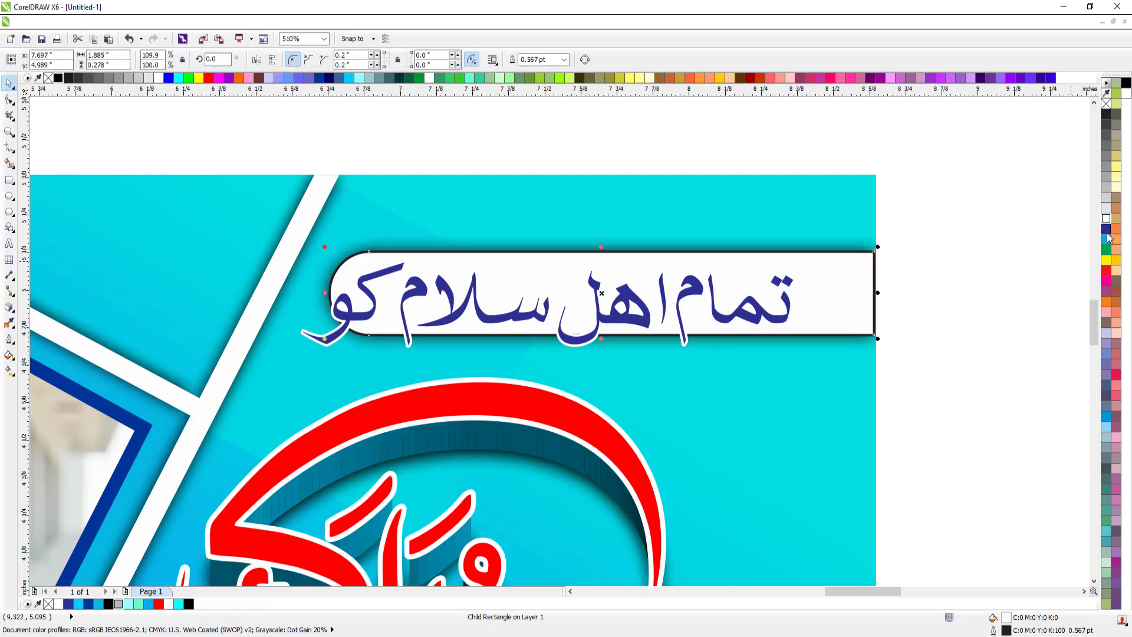
{"action": "right_click", "coordinate": [359, 79]}
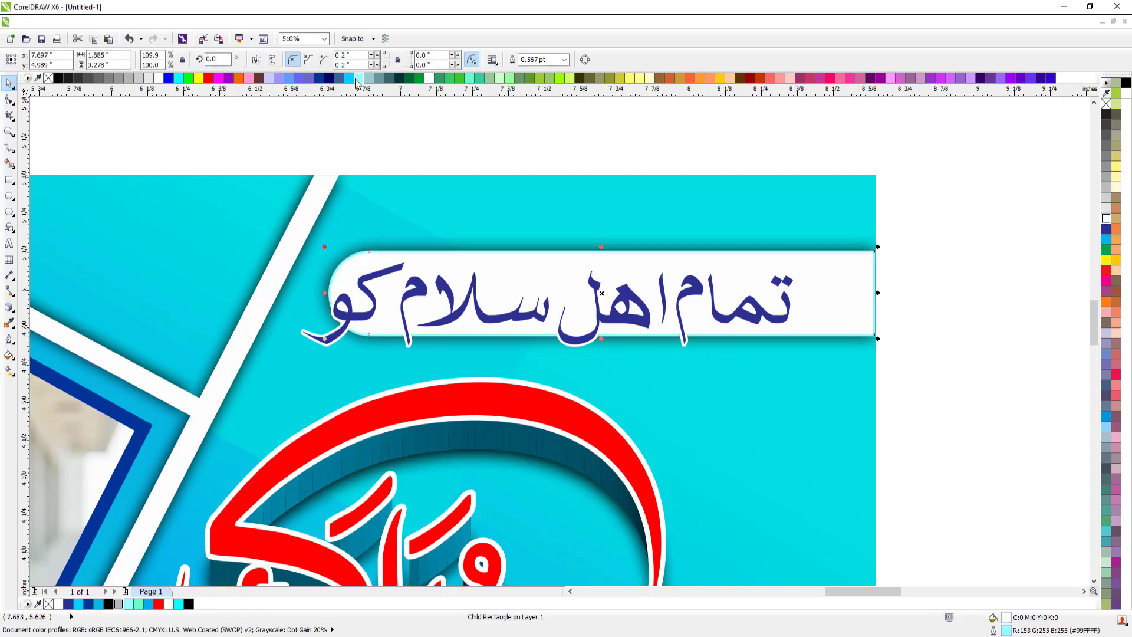
{"action": "right_click", "coordinate": [697, 230]}
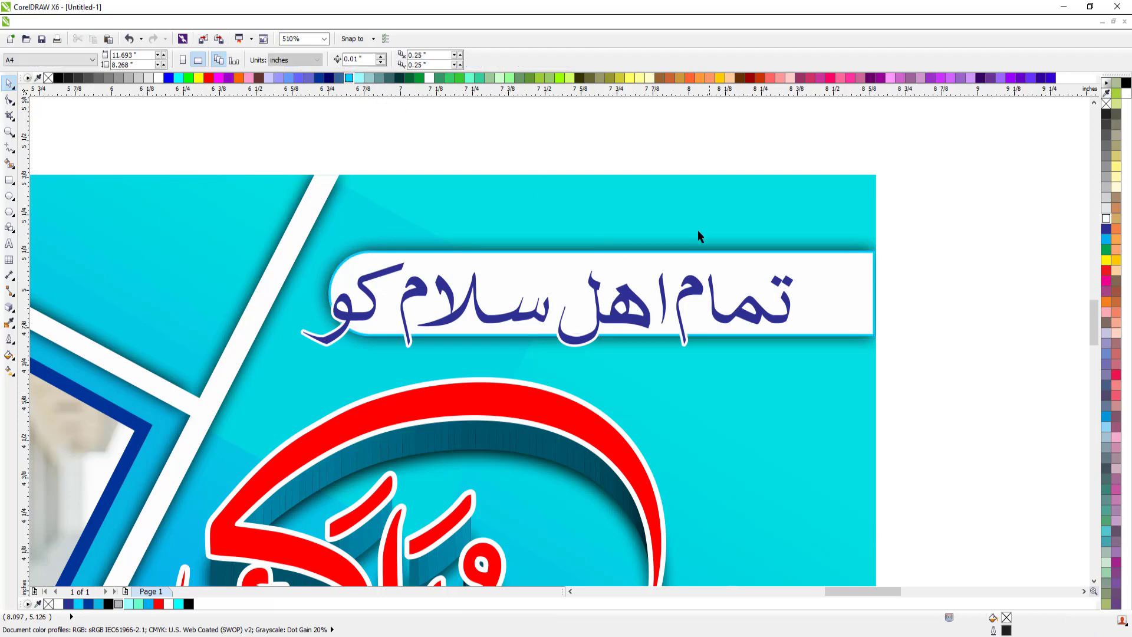
Place the bar group inside the banner's PowerClip and enlarge it to about 2.062 by 0.489 in, running past the banner's right edge
{"action": "left_click", "coordinate": [742, 282]}
{"action": "left_click_drag", "start_coordinate": [982, 186], "coordinate": [260, 384]}
{"action": "left_click_drag", "start_coordinate": [896, 356], "coordinate": [907, 366]}
{"action": "left_click_drag", "start_coordinate": [823, 316], "coordinate": [823, 331]}
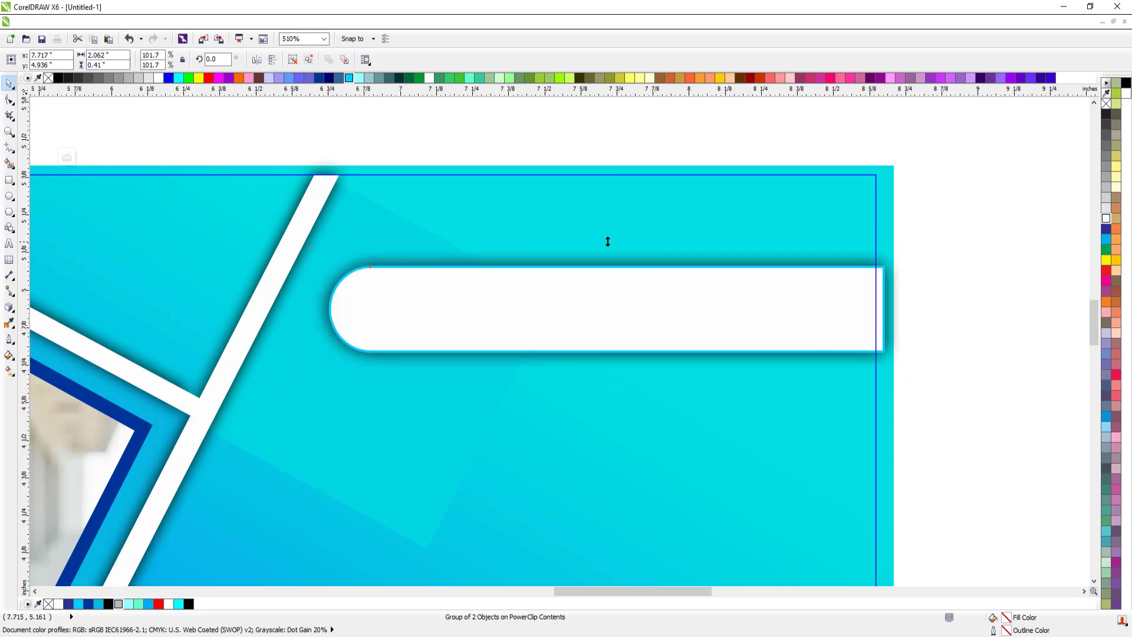
{"action": "left_click_drag", "start_coordinate": [607, 242], "coordinate": [615, 228]}
{"action": "left_click", "coordinate": [578, 140], "text": "ctrl"}
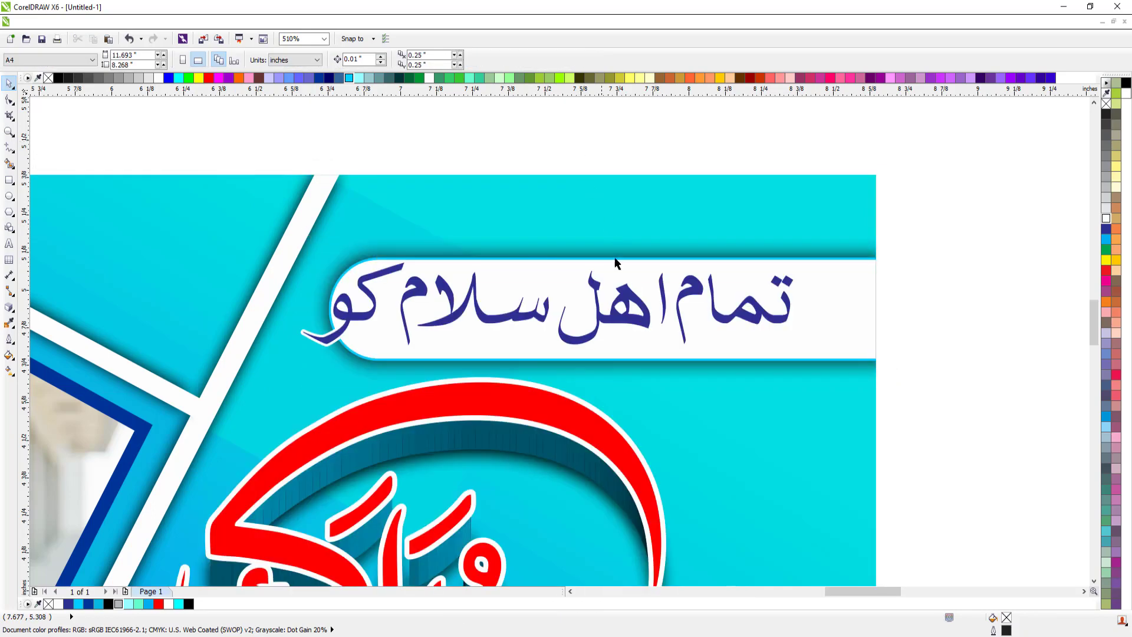
Move the Urdu phrase fully onto the white bar and shrink it to about 1.481 by 0.24 in
{"action": "left_click_drag", "start_coordinate": [691, 292], "coordinate": [763, 293]}
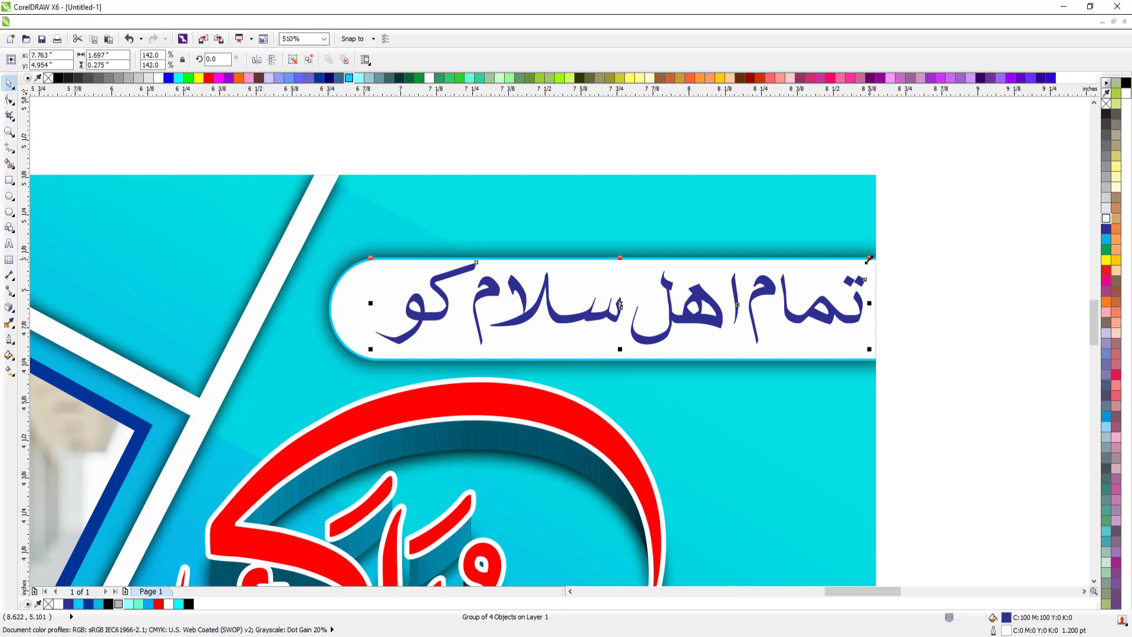
{"action": "left_click_drag", "start_coordinate": [869, 259], "coordinate": [806, 270]}
{"action": "left_click_drag", "start_coordinate": [782, 311], "coordinate": [792, 311]}
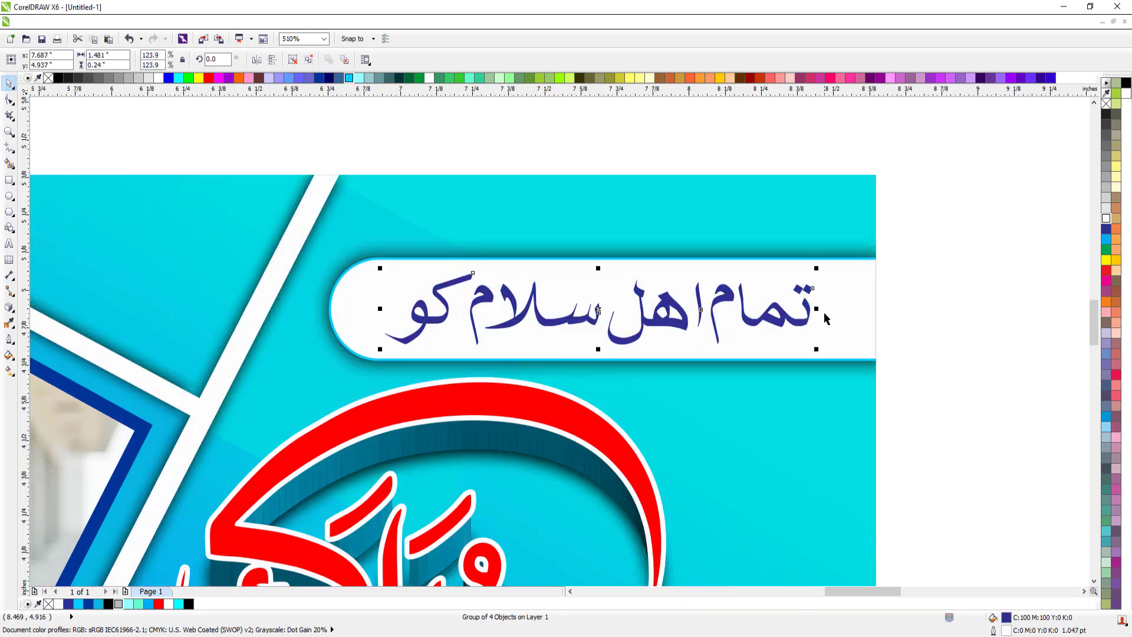
{"action": "key", "text": "Escape"}
Shift the white bar and the Urdu phrase slightly upward, keeping the phrase centered on the bar
{"action": "key", "text": "F4"}
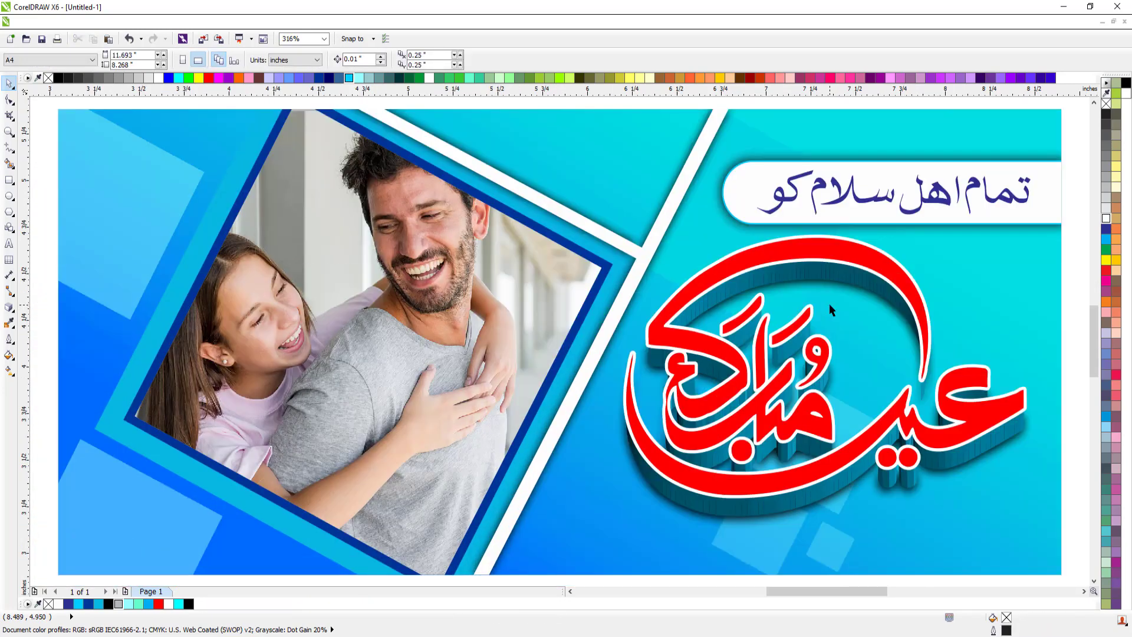
{"action": "scroll", "coordinate": [707, 227], "scroll_direction": "down", "scroll_amount": 2}
{"action": "key", "text": "F2"}
{"action": "left_click_drag", "start_coordinate": [505, 136], "coordinate": [1013, 311]}
{"action": "left_click", "coordinate": [803, 307], "text": "ctrl"}
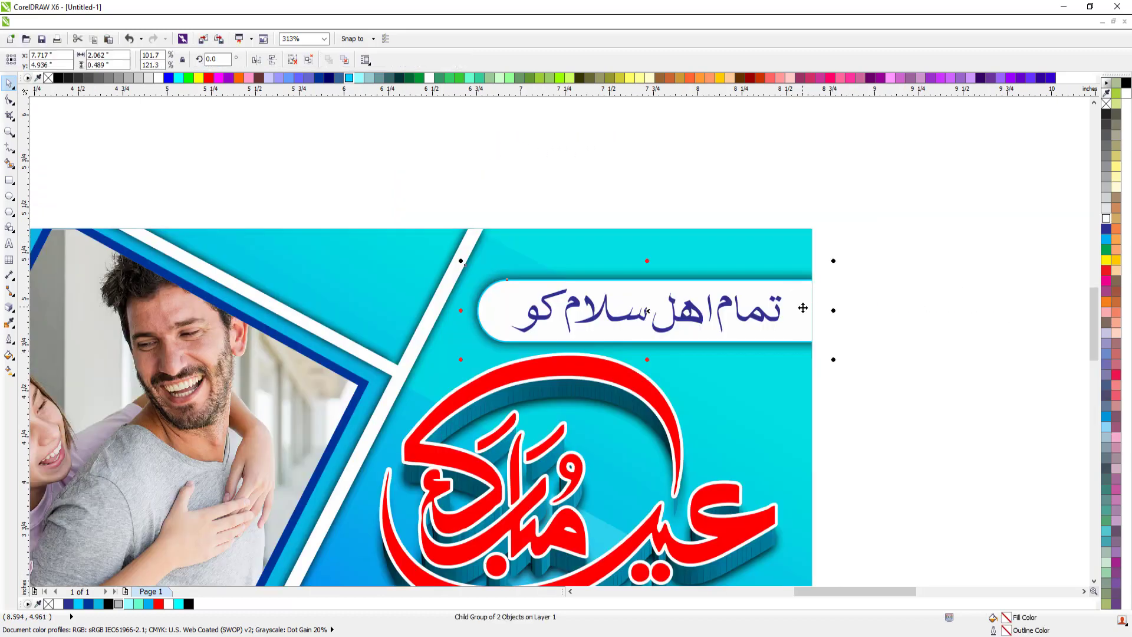
{"action": "left_click_drag", "start_coordinate": [803, 307], "coordinate": [802, 293]}
{"action": "key", "text": "Escape"}
{"action": "left_click_drag", "start_coordinate": [760, 315], "coordinate": [763, 301]}
{"action": "key", "text": "Escape"}
Duplicate the banner's PowerClip background to the left of the original, then extract and delete the copy's contents
{"action": "key", "text": "F4"}
{"action": "key", "text": "F3"}
{"action": "key", "text": "F2"}
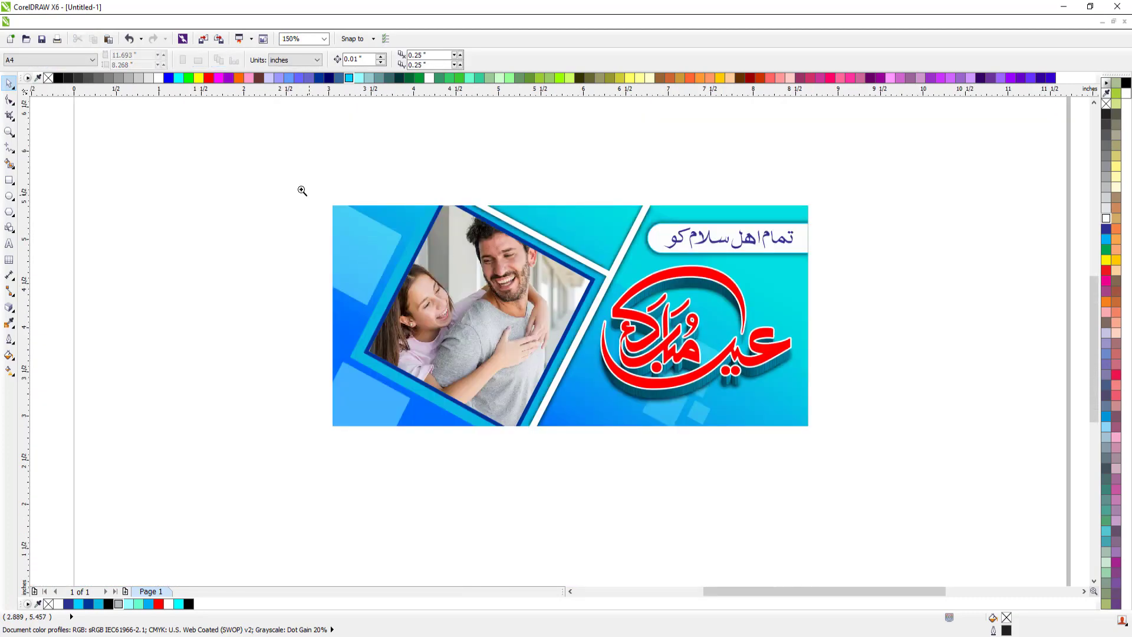
{"action": "left_click_drag", "start_coordinate": [266, 177], "coordinate": [954, 453]}
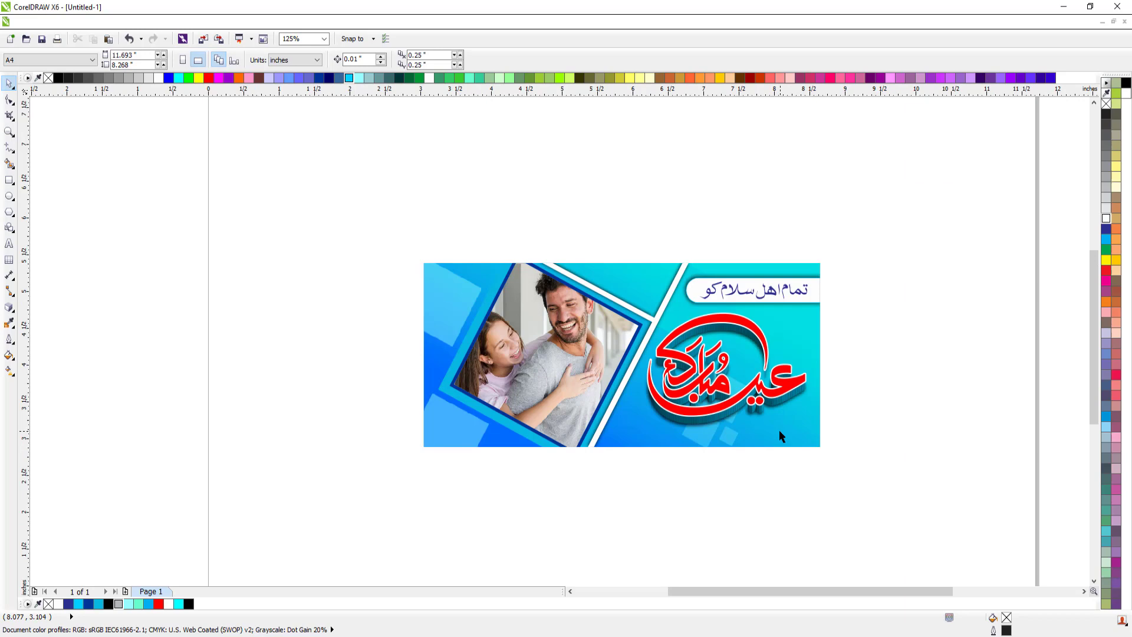
{"action": "left_click", "coordinate": [779, 436]}
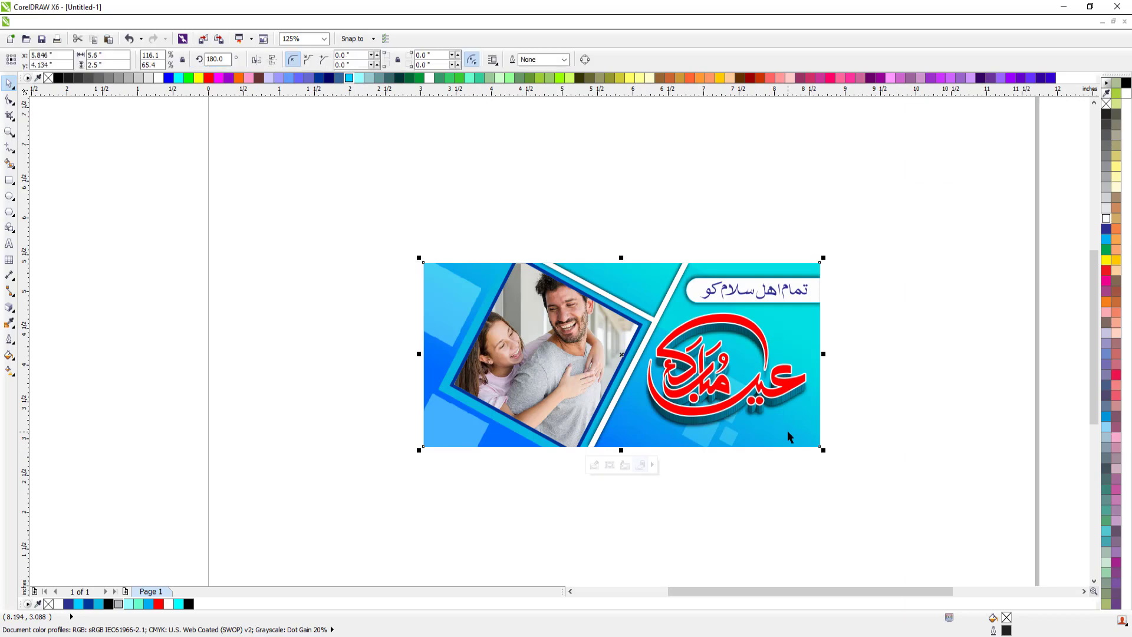
{"action": "left_click_drag", "start_coordinate": [815, 443], "coordinate": [376, 422]}
{"action": "right_click", "coordinate": [358, 365]}
{"action": "left_click", "coordinate": [402, 39]}
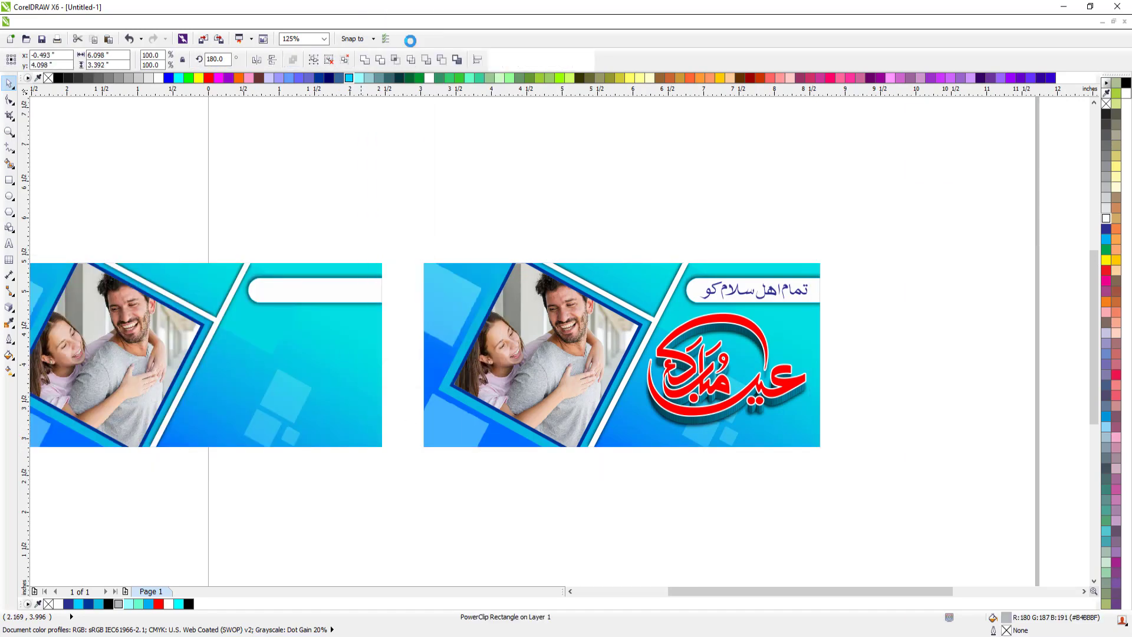
{"action": "key", "text": "Delete"}
Turn the empty PowerClip frame into a plain rectangle filled solid black and convert it to a bitmap
{"action": "right_click", "coordinate": [310, 278]}
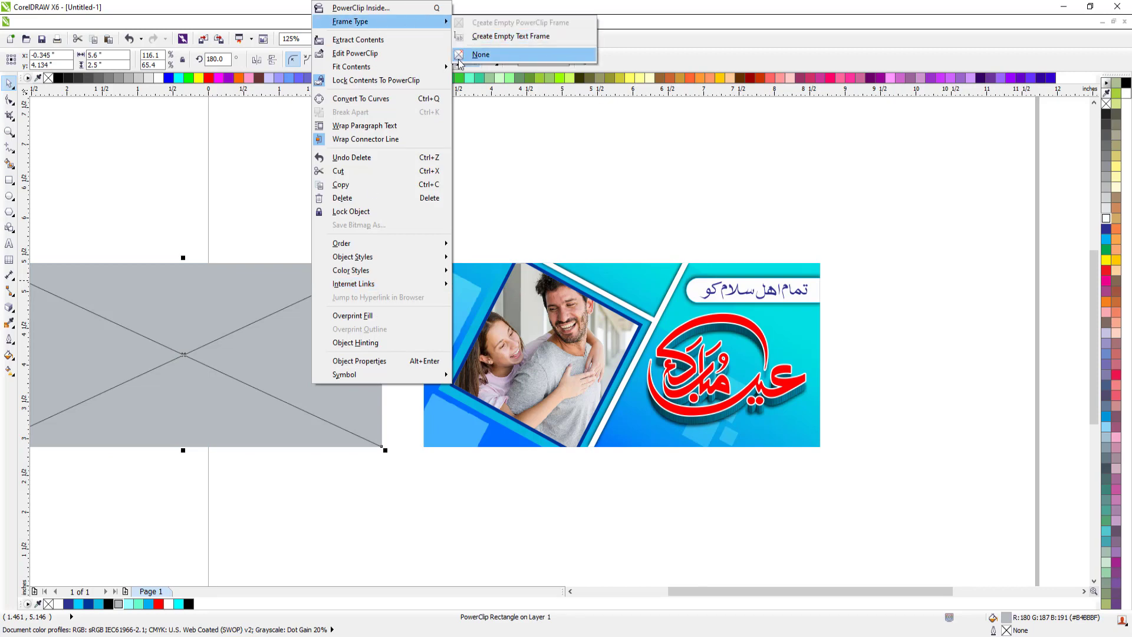
{"action": "left_click", "coordinate": [472, 55]}
{"action": "left_click", "coordinate": [1126, 83]}
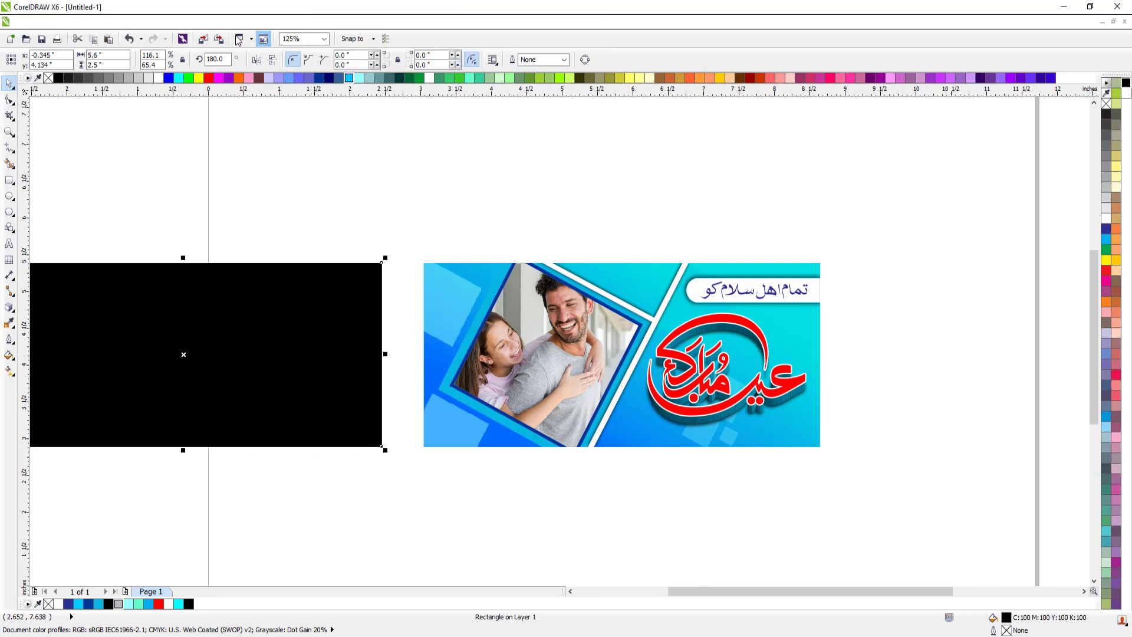
{"action": "left_click", "coordinate": [207, 22]}
{"action": "left_click", "coordinate": [215, 41]}
{"action": "key", "text": "Return"}
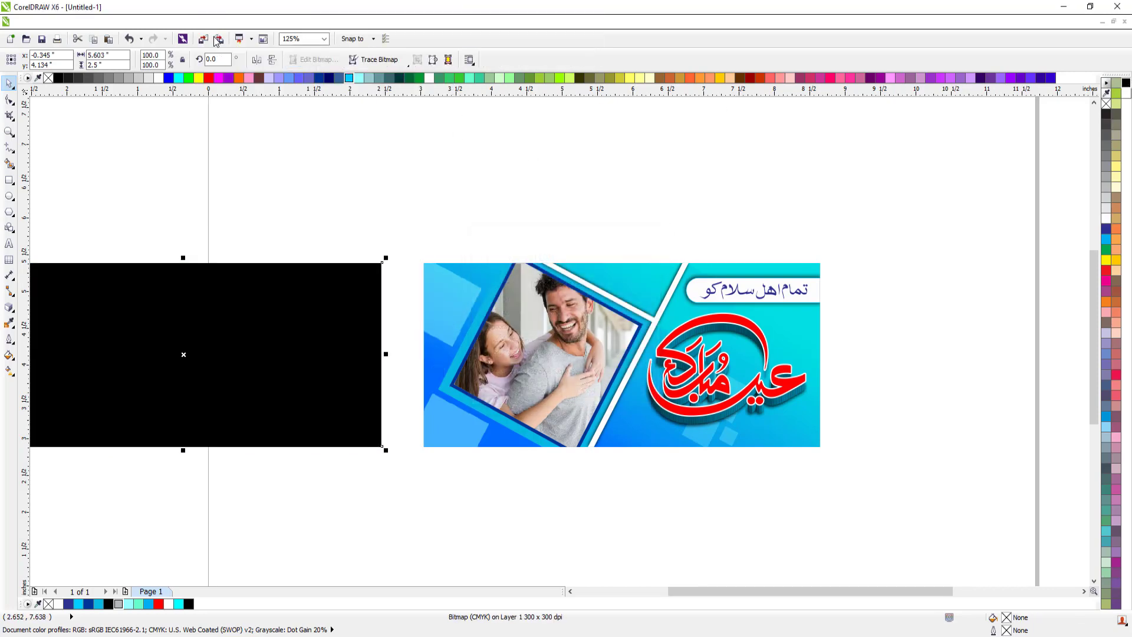
Apply a Gaussian blur with a 16-pixel radius to the black bitmap
{"action": "key", "text": "alt+b"}
{"action": "key", "text": "b"}
{"action": "key", "text": "g"}
{"action": "left_click", "coordinate": [478, 352]}
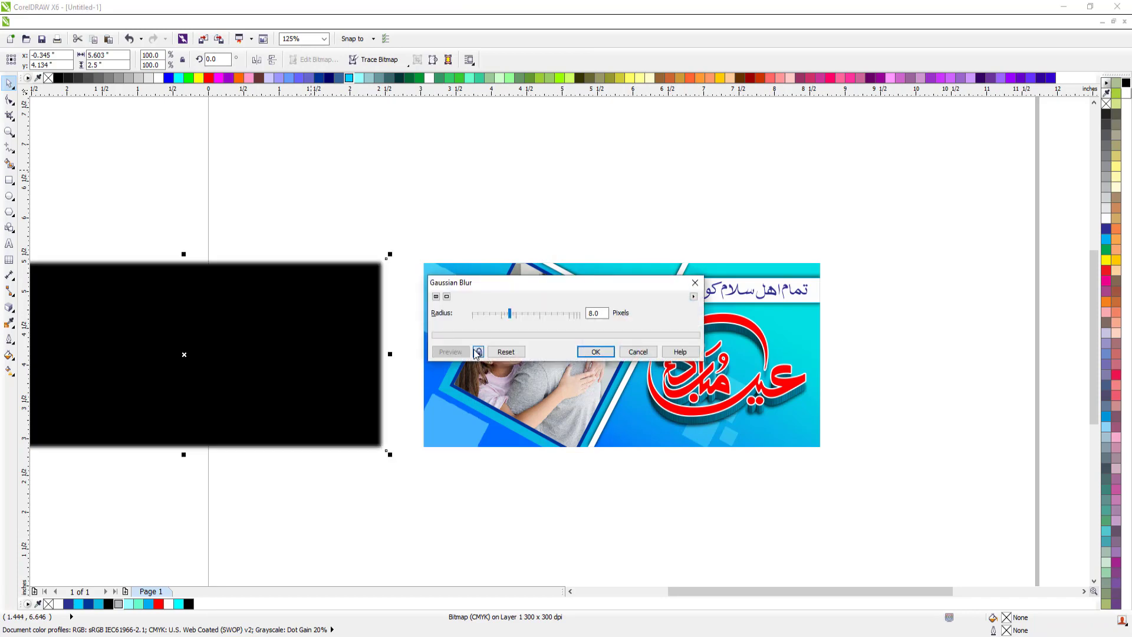
{"action": "left_click_drag", "start_coordinate": [510, 314], "coordinate": [520, 314]}
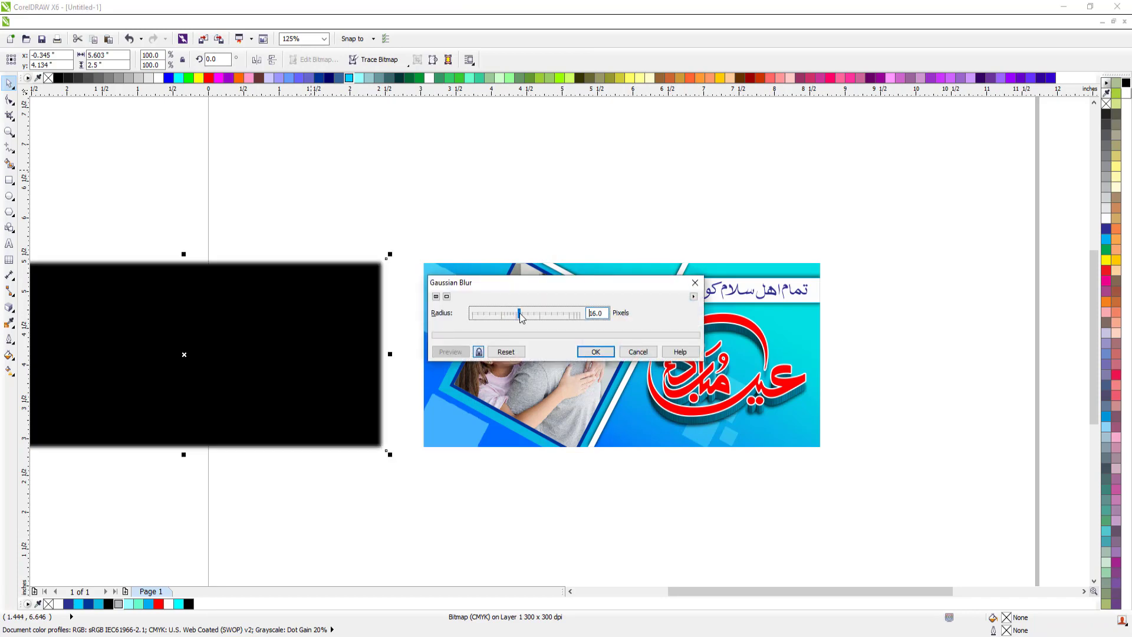
{"action": "left_click", "coordinate": [594, 352]}
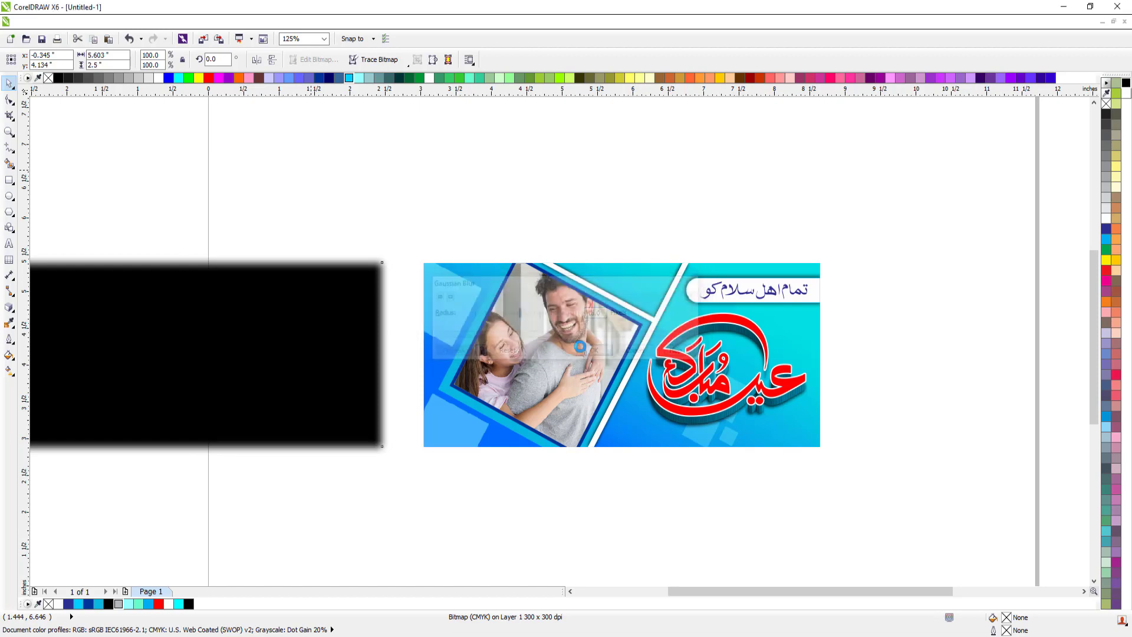
Center the blurred black bitmap on the whole banner and send it behind as a shadow
{"action": "left_click_drag", "start_coordinate": [387, 232], "coordinate": [902, 506]}
{"action": "left_click", "coordinate": [344, 331]}
{"action": "left_click", "coordinate": [344, 331]}
{"action": "left_click", "coordinate": [510, 330], "text": "shift"}
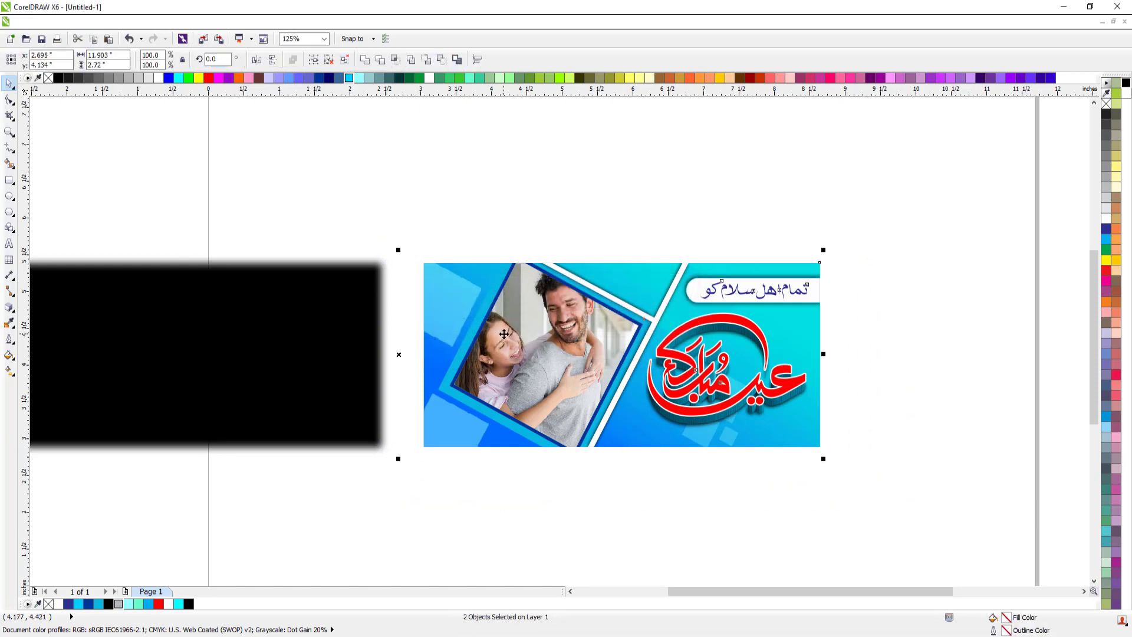
{"action": "key", "text": "c"}
{"action": "key", "text": "Escape"}
{"action": "left_click", "coordinate": [511, 330]}
{"action": "key", "text": "shift+Page_Down"}
{"action": "key", "text": "Escape"}
Apply a uniform transparency to the blurred shadow bitmap behind the banner
{"action": "key", "text": "F2"}
{"action": "left_click_drag", "start_coordinate": [346, 225], "coordinate": [878, 489]}
{"action": "scroll", "coordinate": [314, 229], "scroll_direction": "down", "scroll_amount": 1}
{"action": "key", "text": "F2"}
{"action": "left_click_drag", "start_coordinate": [215, 158], "coordinate": [729, 425]}
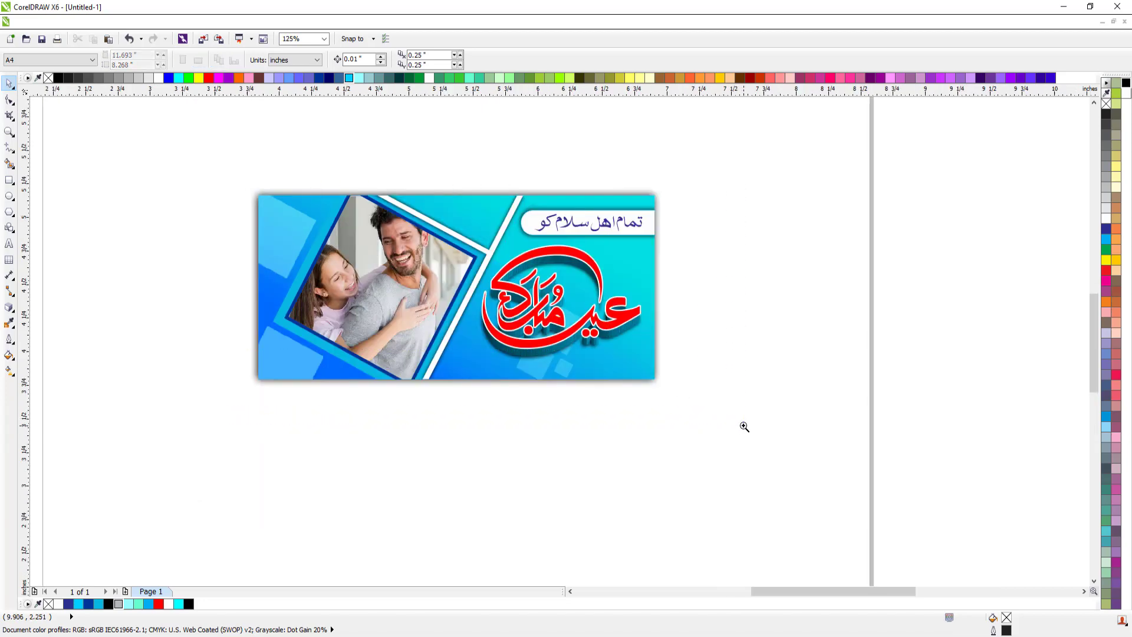
{"action": "left_click", "coordinate": [194, 153]}
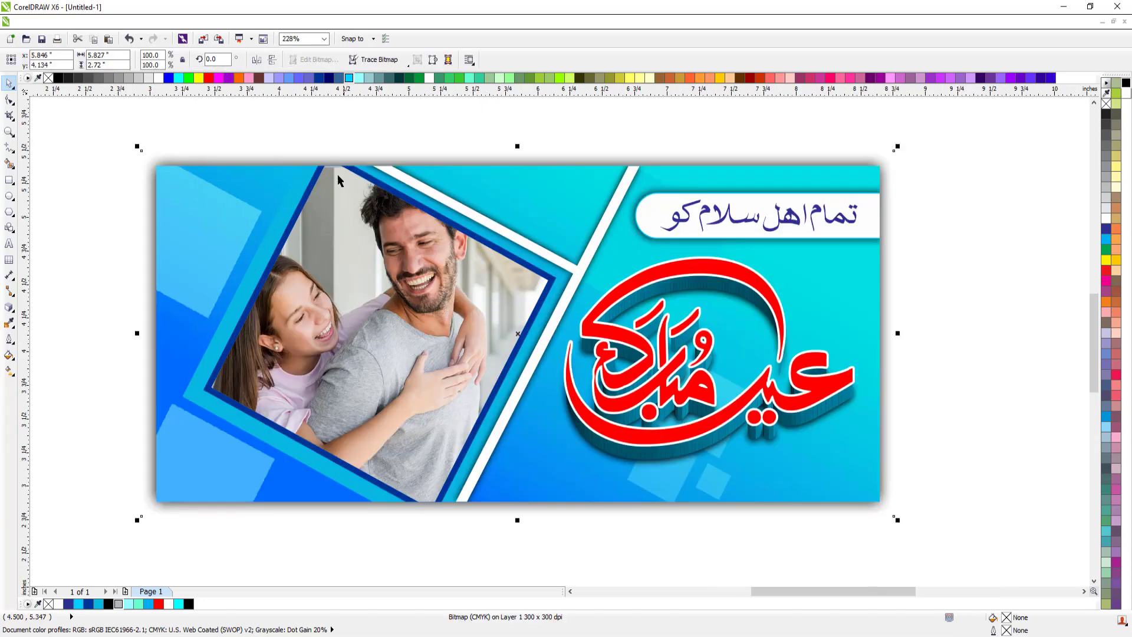
{"action": "left_click", "coordinate": [8, 306]}
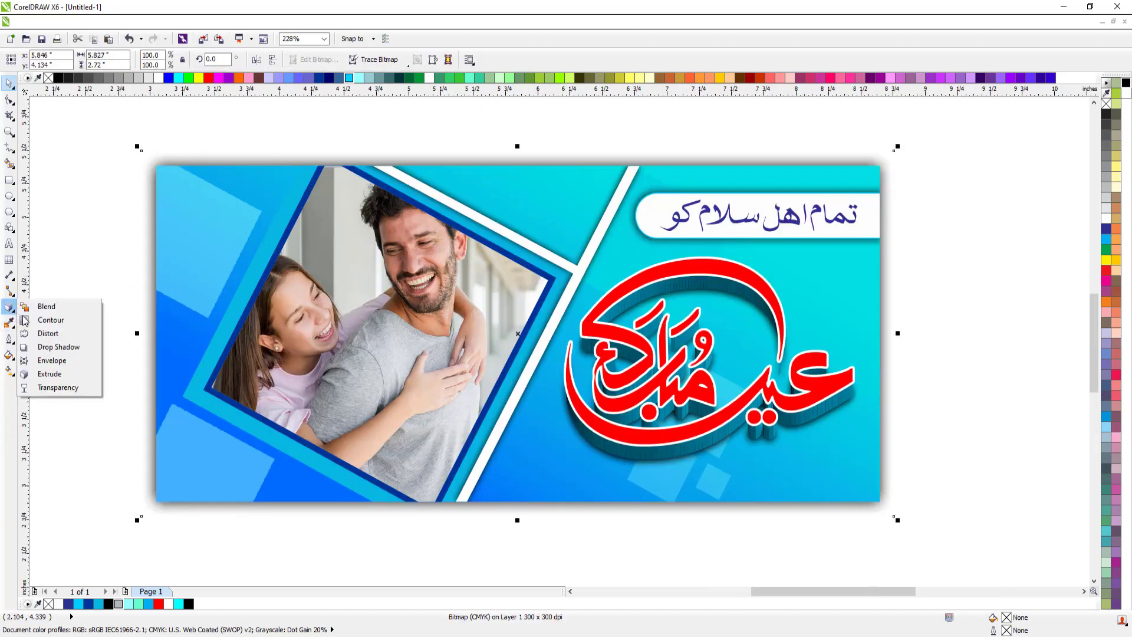
{"action": "left_click", "coordinate": [57, 387]}
{"action": "left_click", "coordinate": [56, 59]}
{"action": "left_click", "coordinate": [39, 79]}
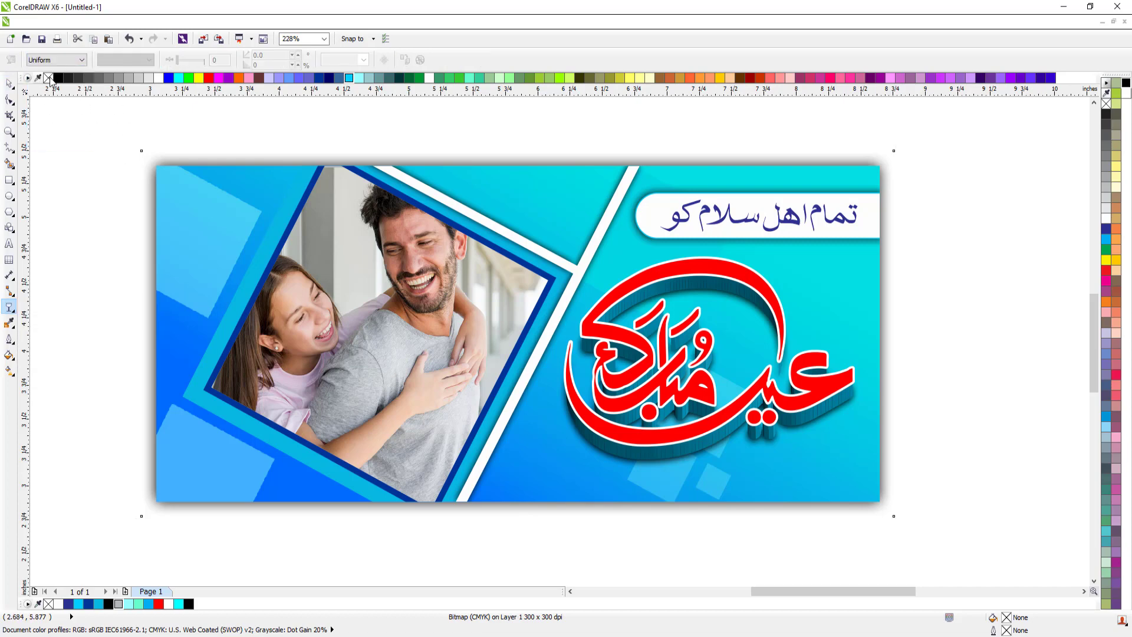
{"action": "left_click", "coordinate": [9, 84]}
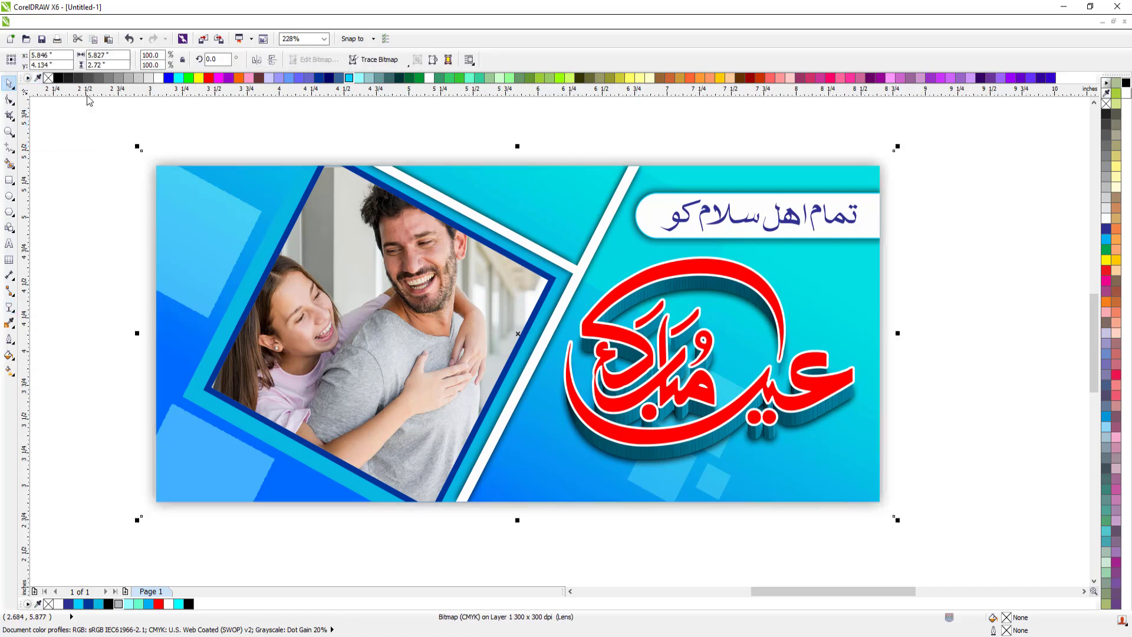
{"action": "left_click", "coordinate": [347, 149]}
{"action": "left_click", "coordinate": [384, 179]}
{"action": "key", "text": "Escape"}
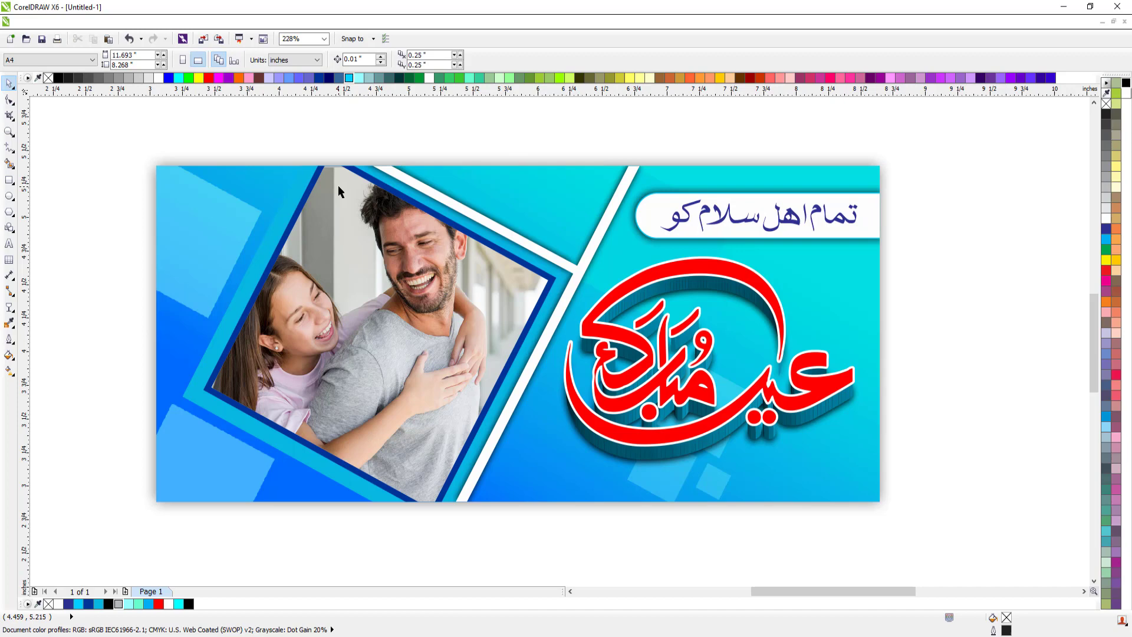
Draw a rectangle about 5.645 by 2.551 in just outside the banner's edges and give it a white outline
{"action": "left_click", "coordinate": [7, 180]}
{"action": "left_click_drag", "start_coordinate": [154, 161], "coordinate": [884, 505]}
{"action": "key", "text": "space"}
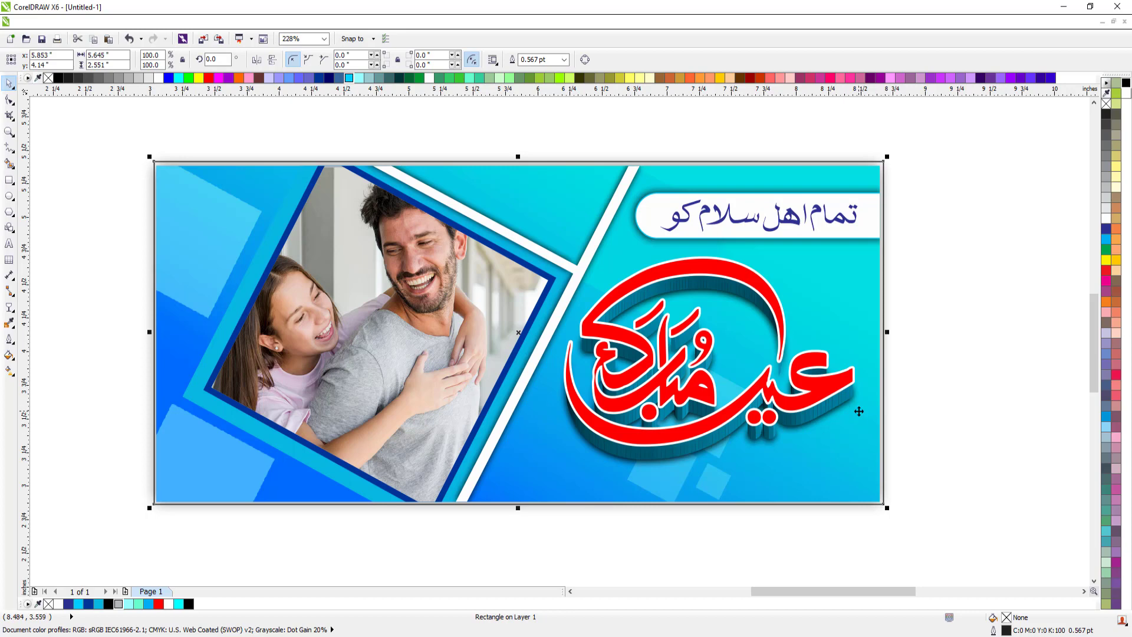
{"action": "key", "text": "Escape"}
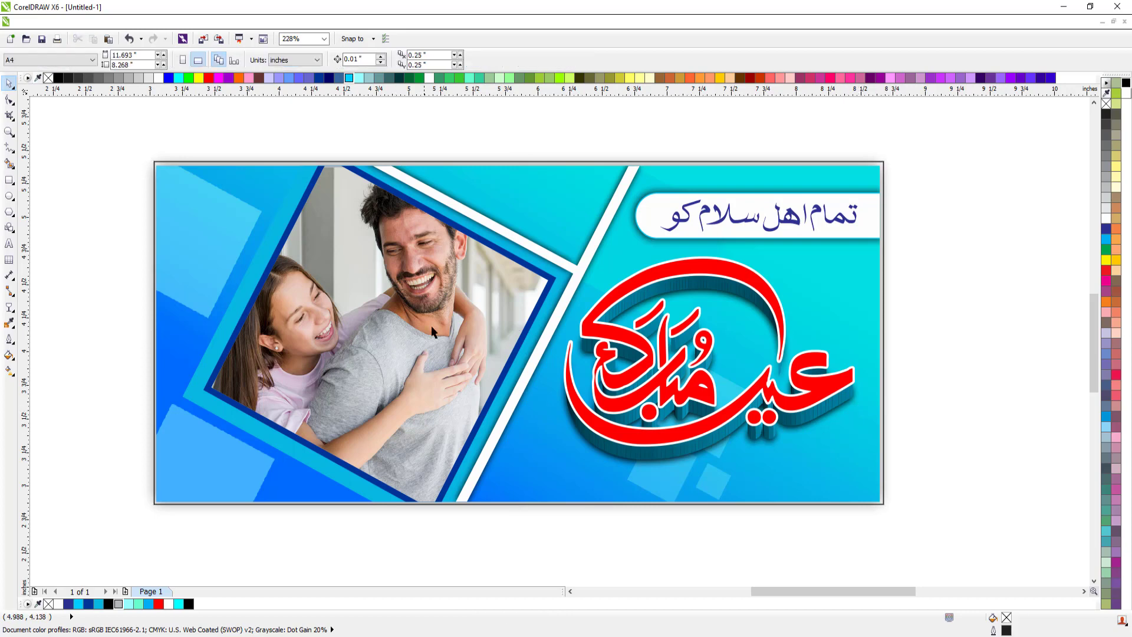
{"action": "left_click", "coordinate": [505, 161]}
{"action": "right_click", "coordinate": [1105, 222]}
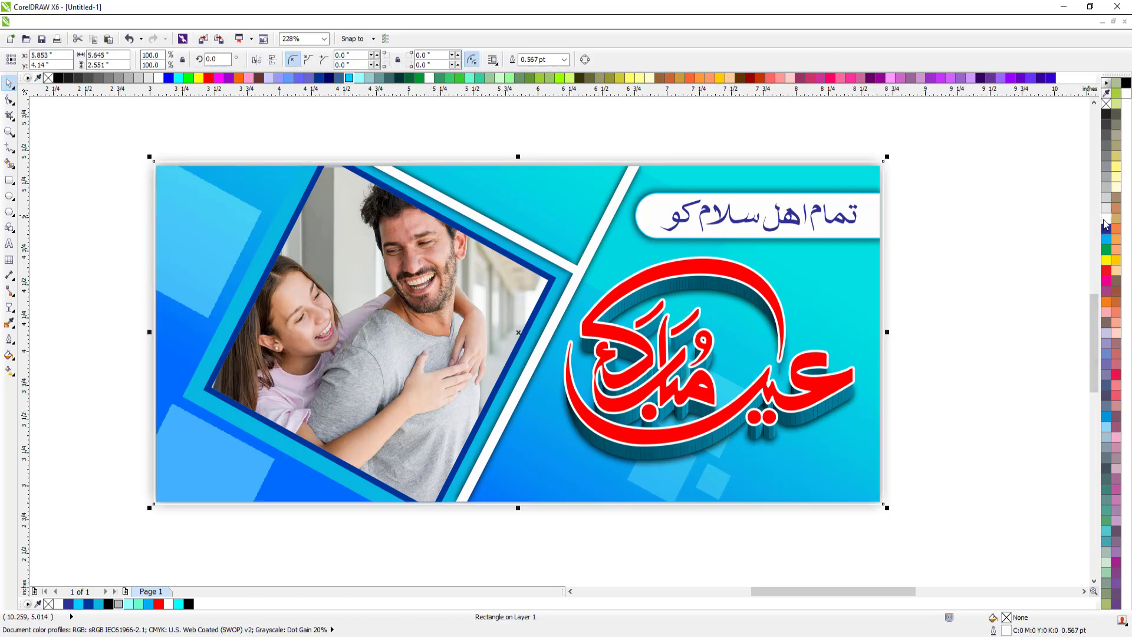
Set the white frame's outline width to 1.2 pt and place the outline behind the fill
{"action": "key", "text": "F12"}
{"action": "left_click_drag", "start_coordinate": [495, 255], "coordinate": [470, 252]}
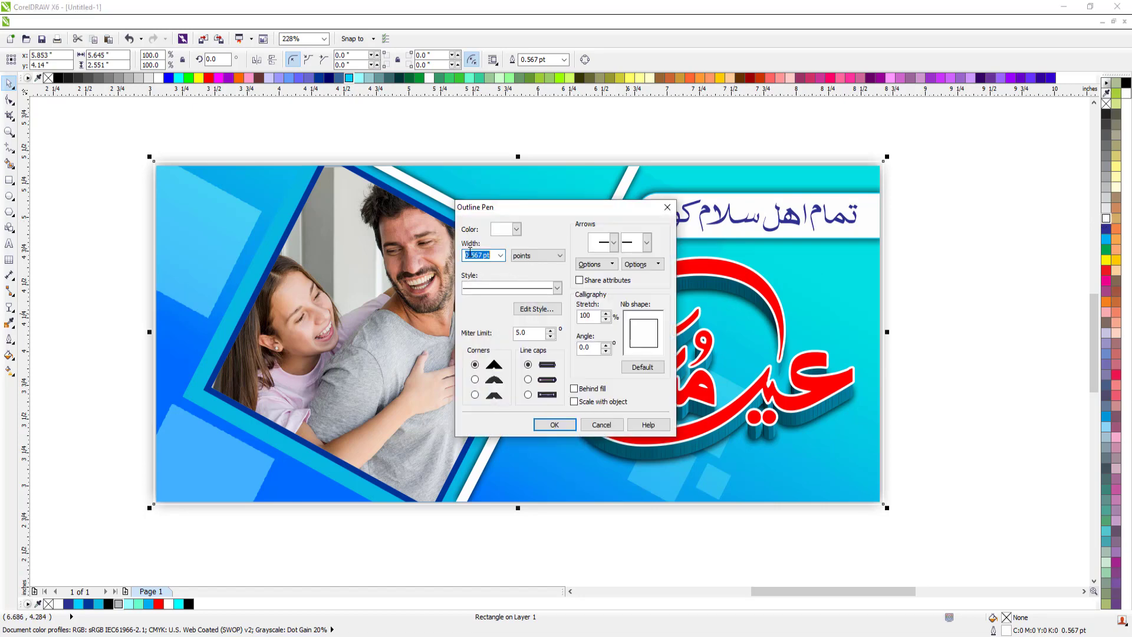
{"action": "type", "text": "1.2"}
{"action": "key", "text": "Return"}
{"action": "key", "text": "F12"}
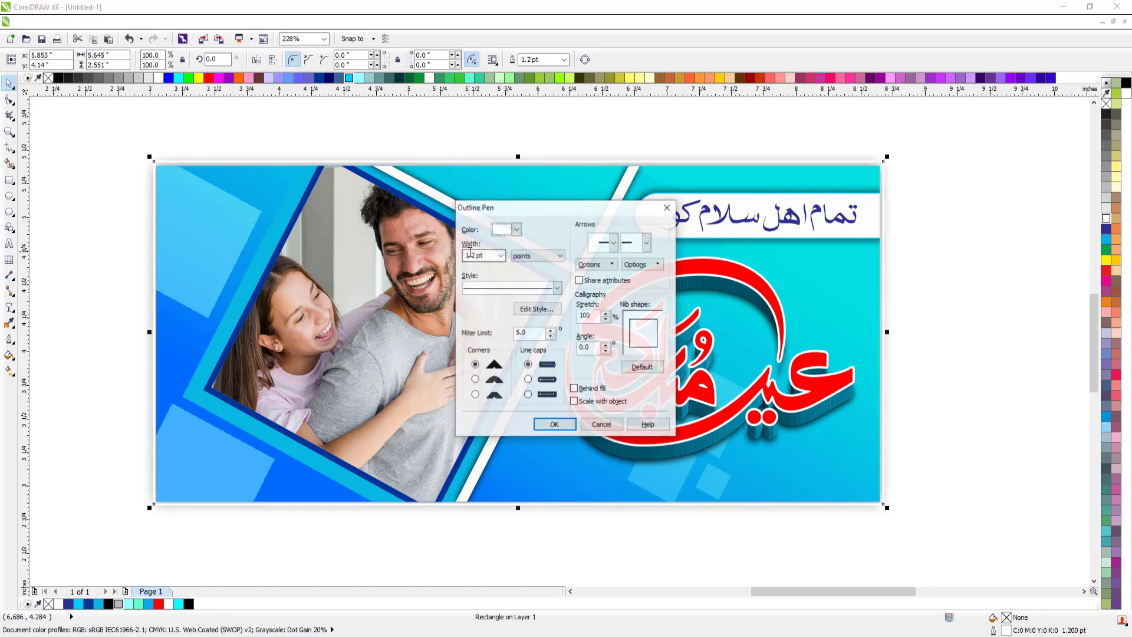
{"action": "left_click", "coordinate": [574, 389]}
{"action": "left_click", "coordinate": [555, 425]}
Increase the white frame's outline width to 2.5 pt
{"action": "key", "text": "F12"}
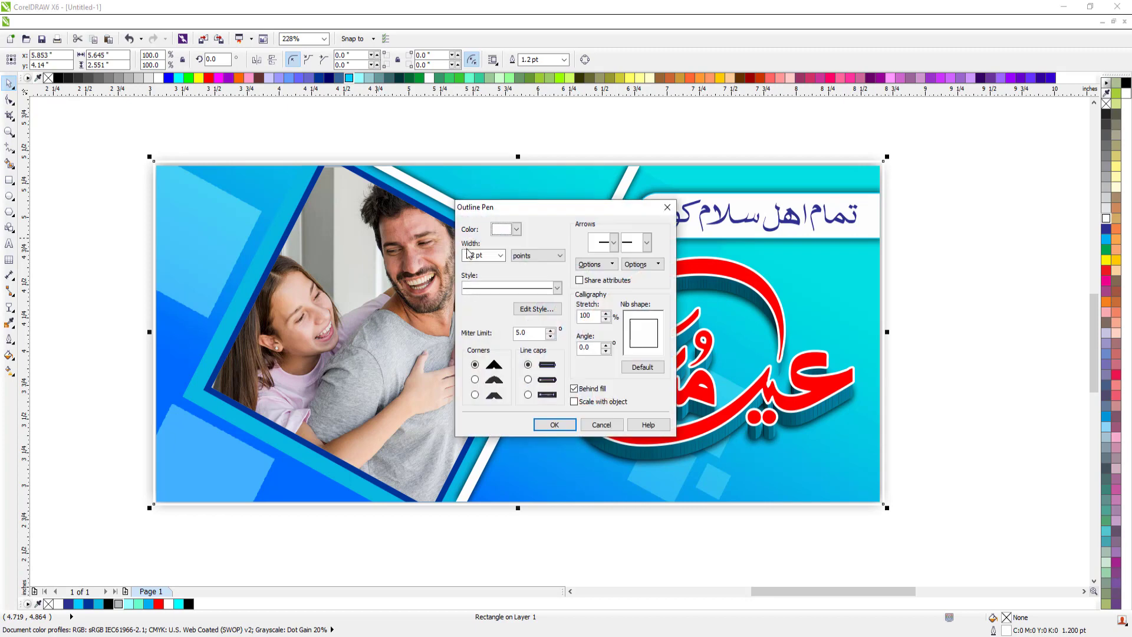
{"action": "left_click_drag", "start_coordinate": [464, 255], "coordinate": [477, 257]}
{"action": "type", "text": "2.5"}
{"action": "key", "text": "Return"}
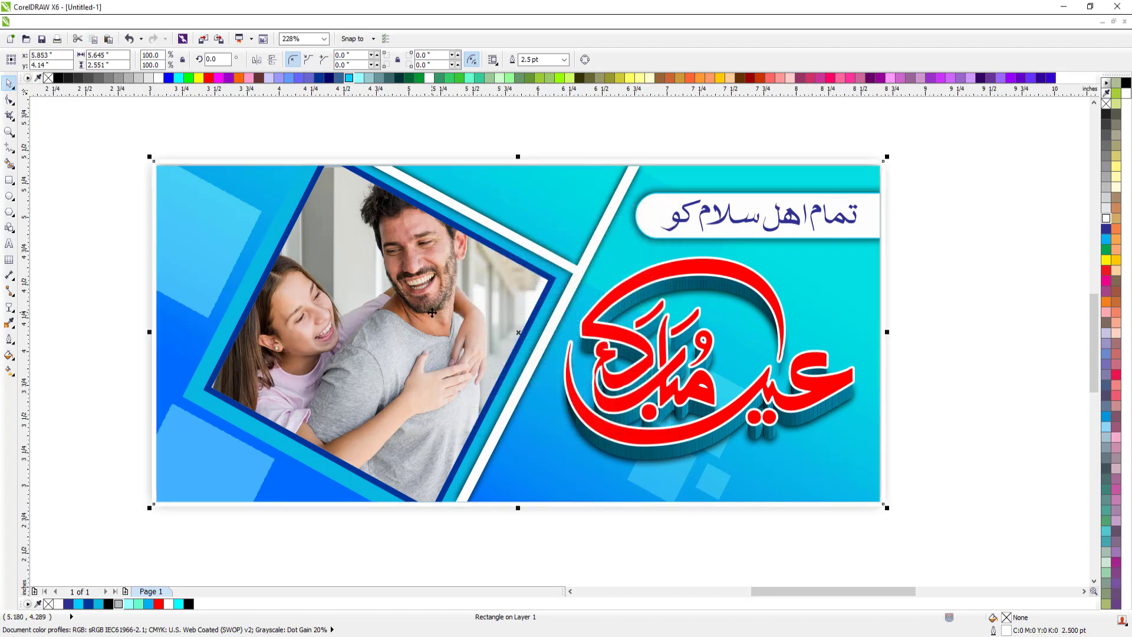
Enlarge the white frame around the banner about its centre to about 5.672 by 2.56 in
{"action": "key", "text": "Escape"}
{"action": "left_click", "coordinate": [174, 160]}
{"action": "key", "text": "ctrl+z"}
{"action": "left_click", "coordinate": [819, 165]}
{"action": "left_click_drag", "start_coordinate": [886, 158], "coordinate": [889, 156]}
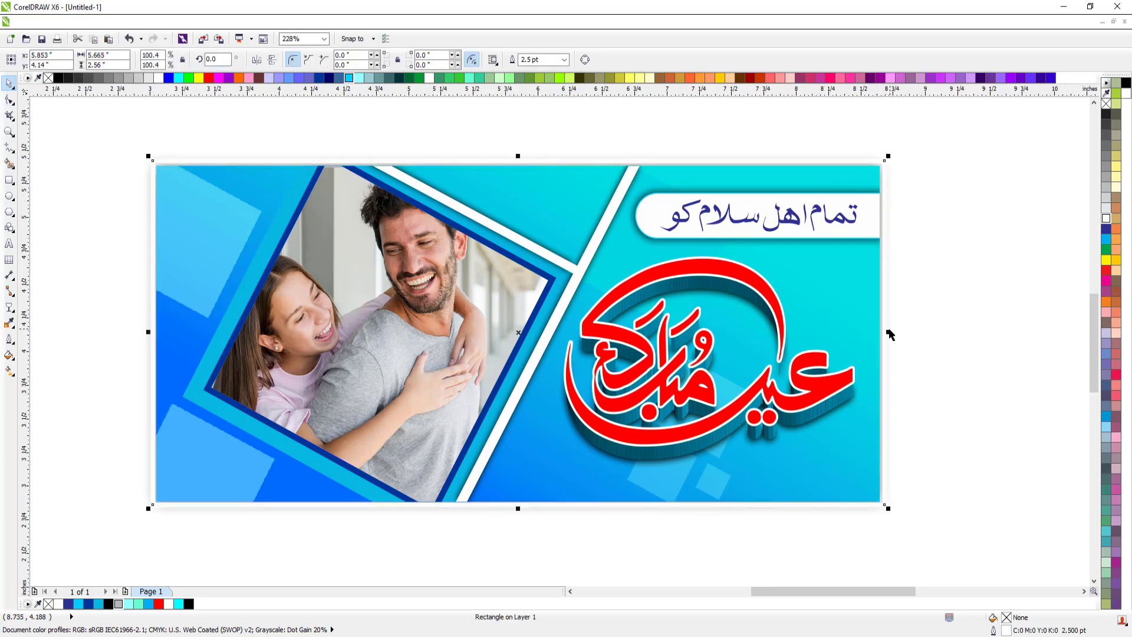
{"action": "left_click_drag", "start_coordinate": [889, 332], "coordinate": [892, 333]}
Send the white frame to the back of the stacking order
{"action": "left_click", "coordinate": [762, 150]}
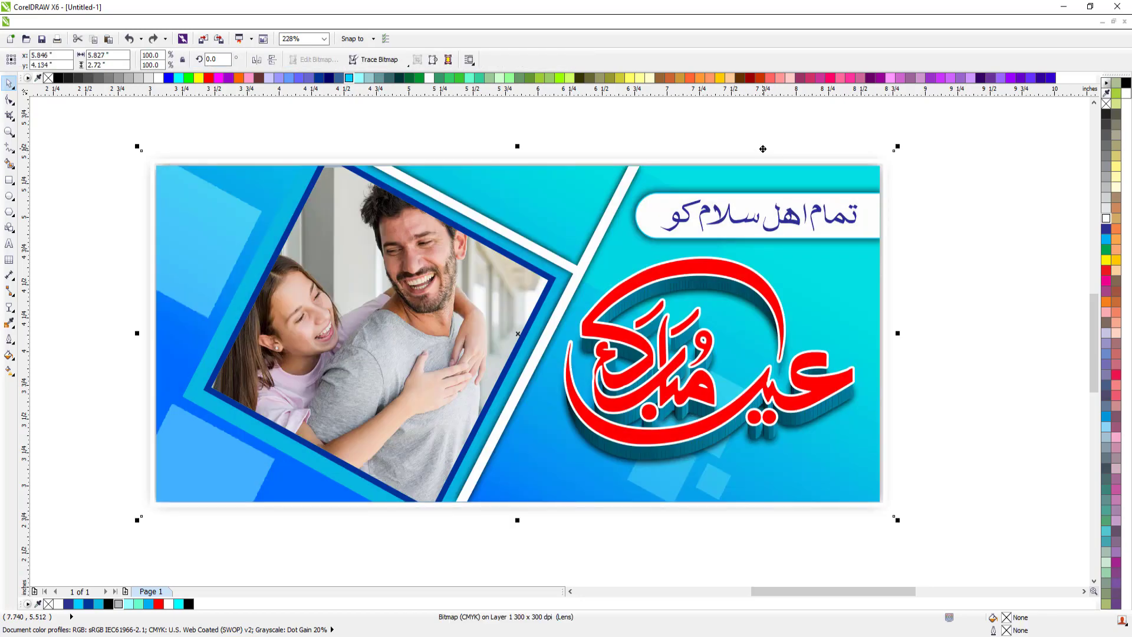
{"action": "left_click", "coordinate": [774, 151]}
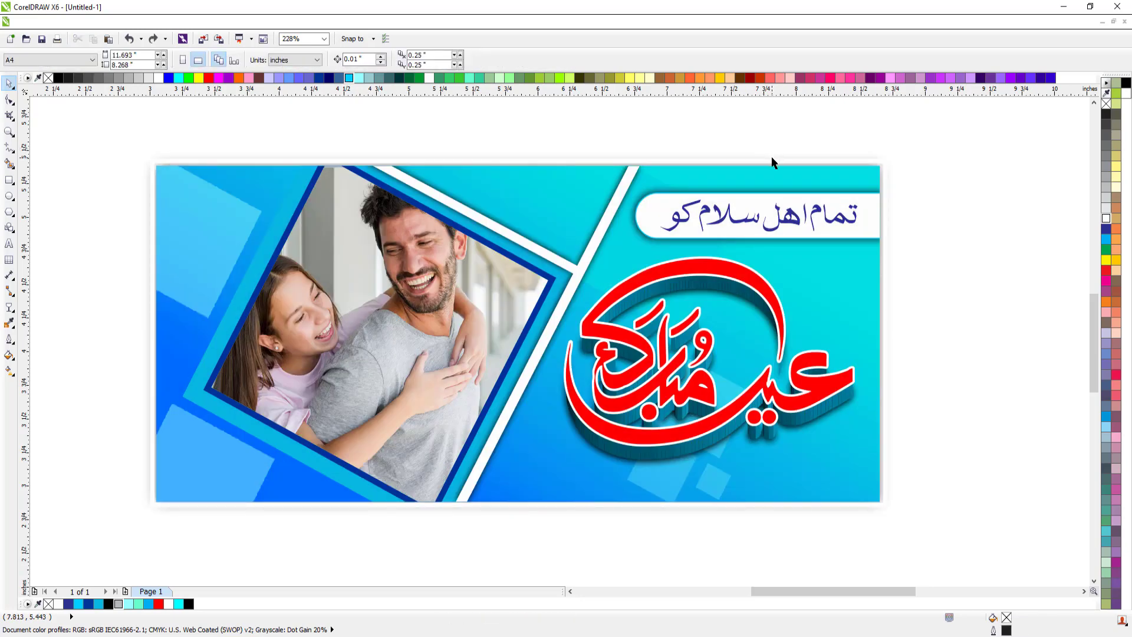
{"action": "left_click_drag", "start_coordinate": [771, 157], "coordinate": [698, 150]}
{"action": "key", "text": "ctrl+z"}
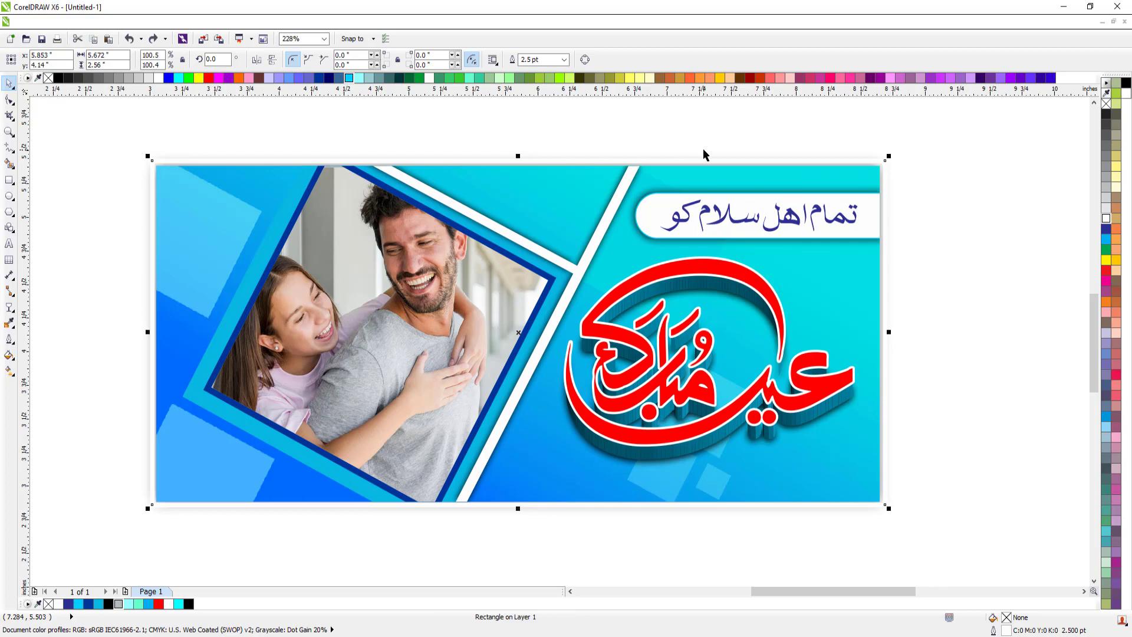
{"action": "key", "text": "shift+Page_Down"}
Enlarge the shadow bitmap about its centre to about 5.914 by 2.783 in and place it behind the white frame
{"action": "left_click", "coordinate": [703, 150]}
{"action": "left_click", "coordinate": [694, 162]}
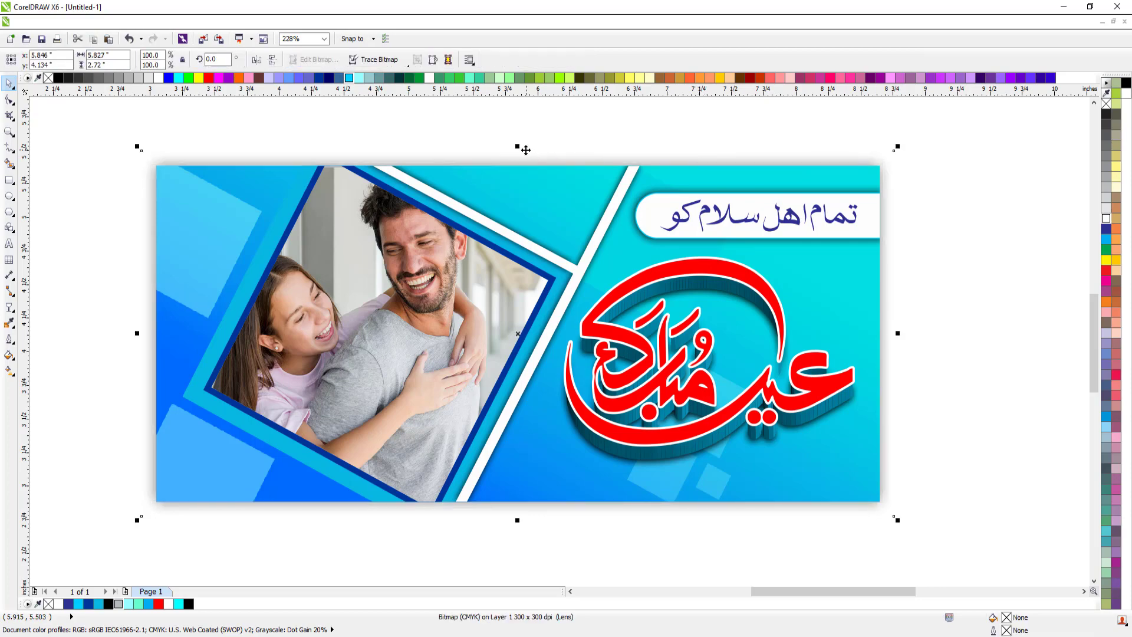
{"action": "left_click_drag", "start_coordinate": [519, 147], "coordinate": [518, 142]}
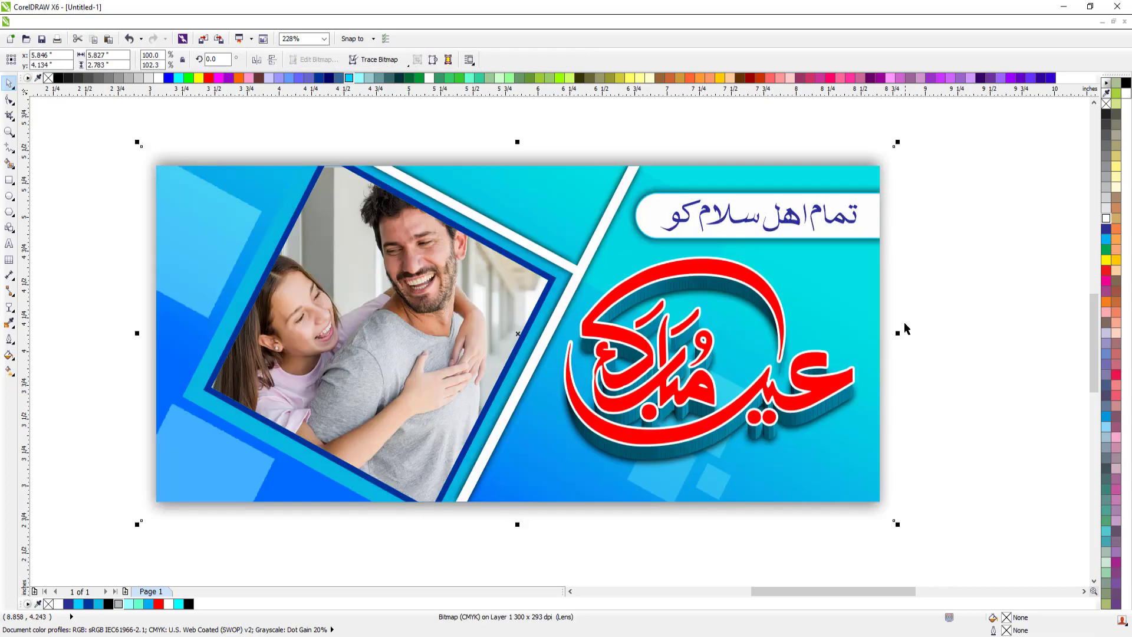
{"action": "left_click_drag", "start_coordinate": [898, 333], "coordinate": [904, 328]}
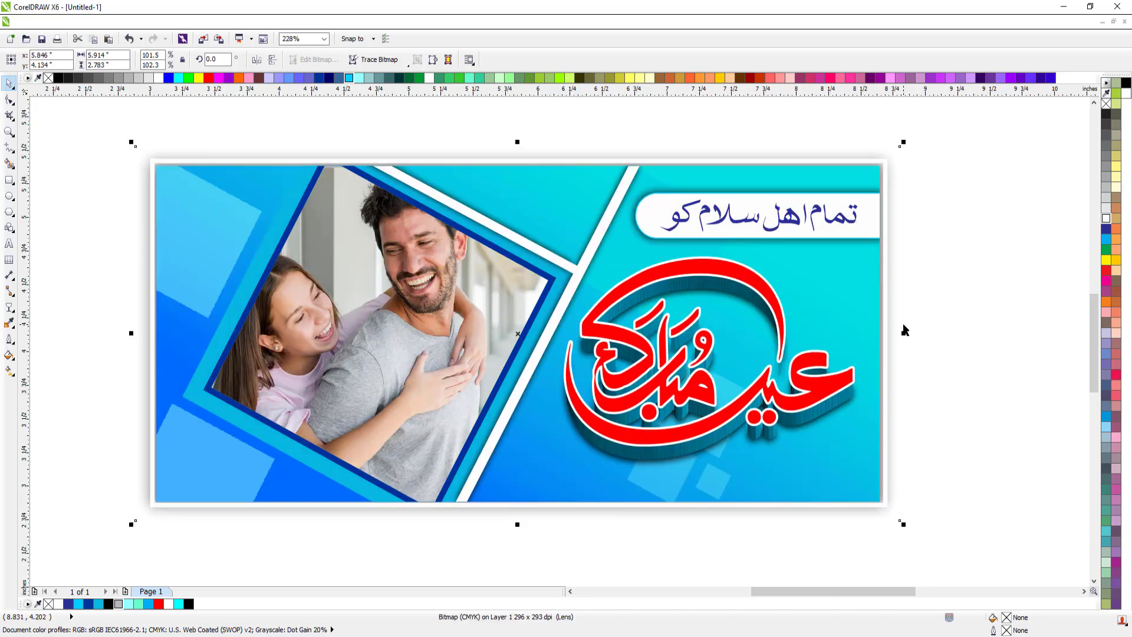
{"action": "key", "text": "Escape"}
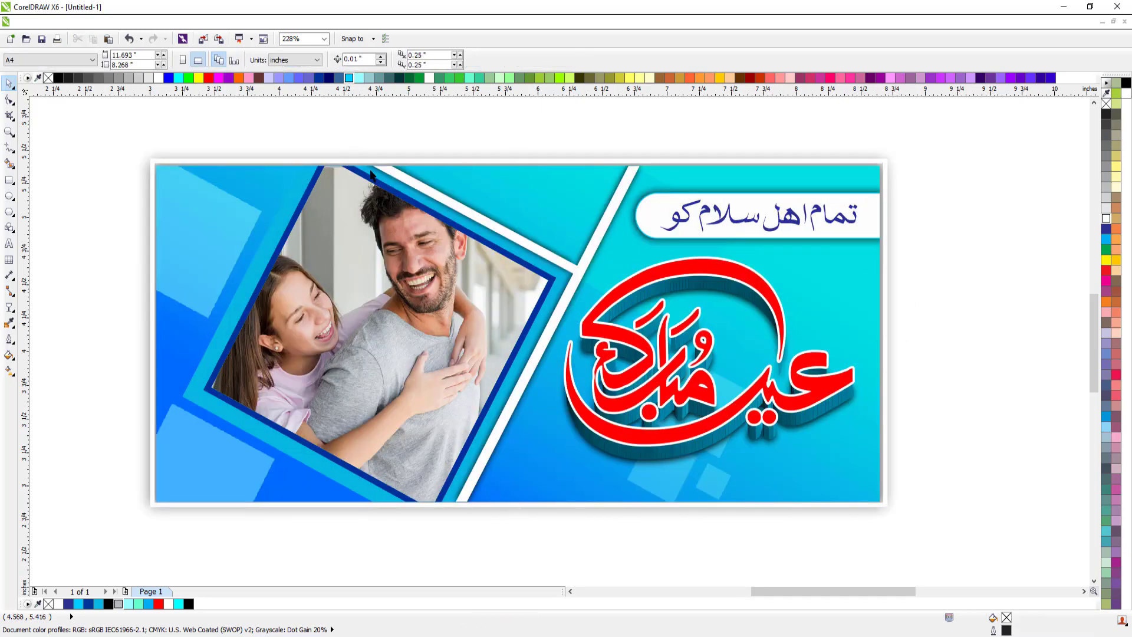
Fit the whole banner in the view and examine its white border and outer shadow
{"action": "scroll", "coordinate": [630, 283], "scroll_direction": "up", "scroll_amount": 1}
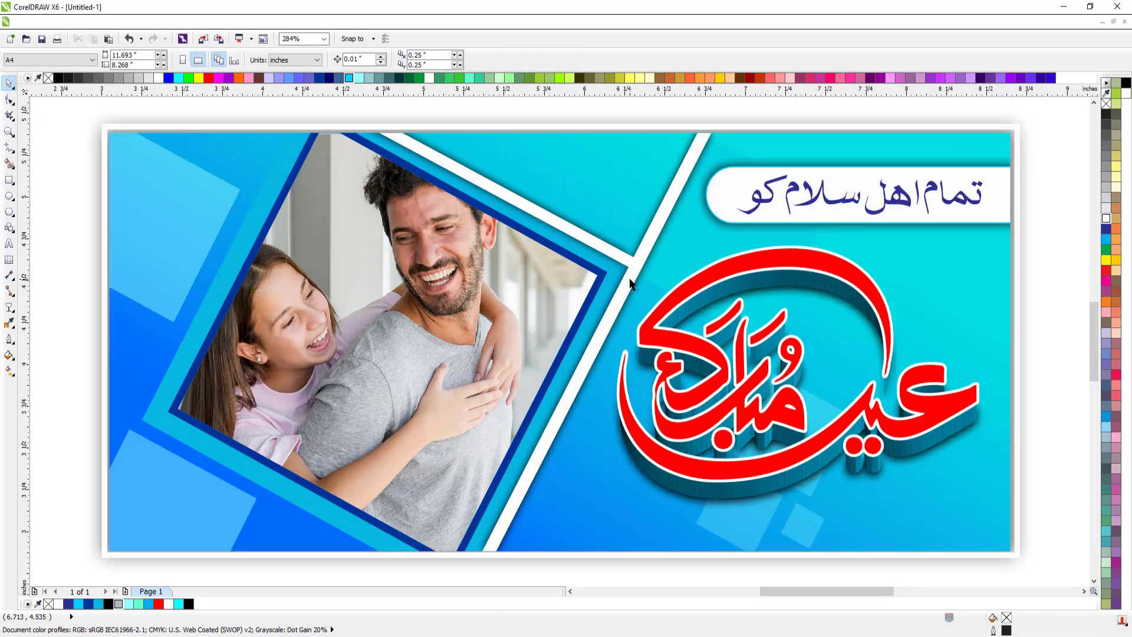
{"action": "scroll", "coordinate": [629, 283], "scroll_direction": "down", "scroll_amount": 3}
{"action": "left_click_drag", "start_coordinate": [266, 156], "coordinate": [897, 457]}
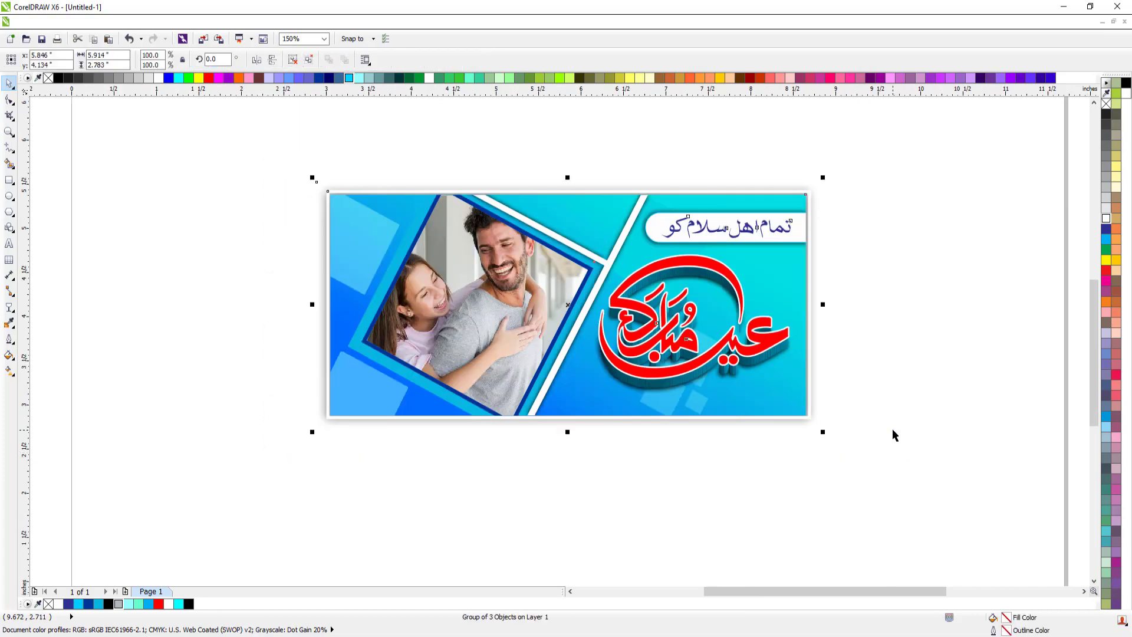
{"action": "key", "text": "shift+F2"}
{"action": "key", "text": "Escape"}
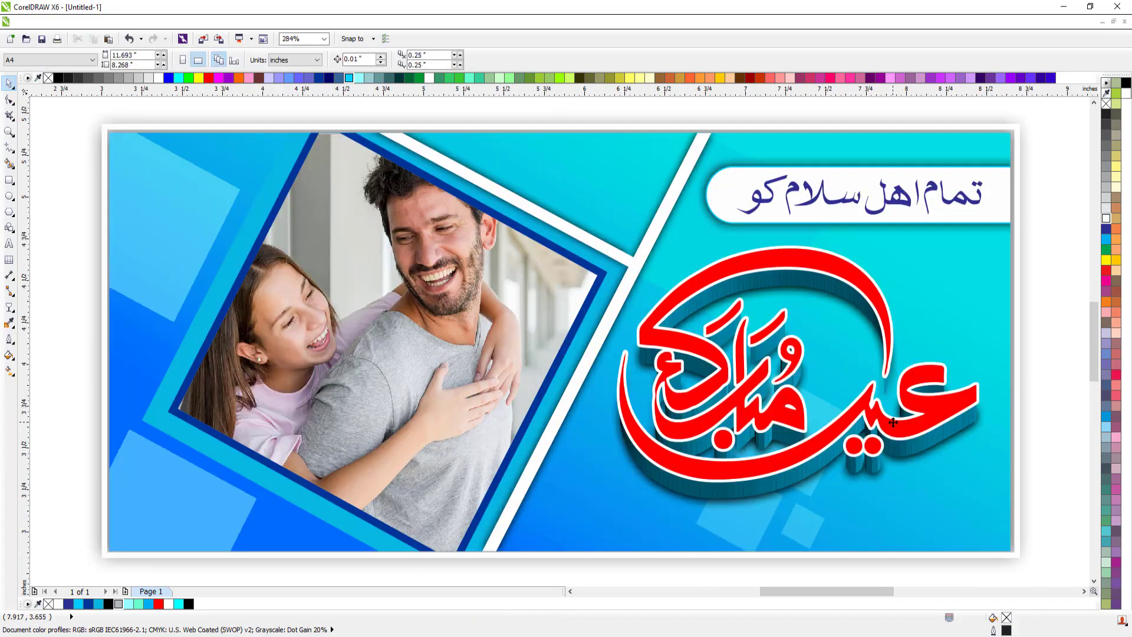